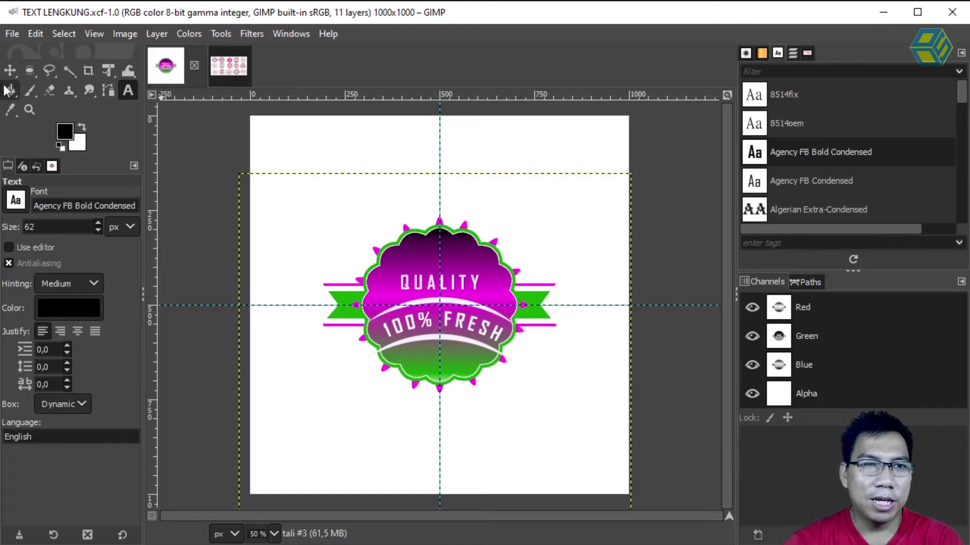
# Step: Show the layer list, enlarge its panel, and view the badge at 100% zoom
pyautogui.click(10, 70)
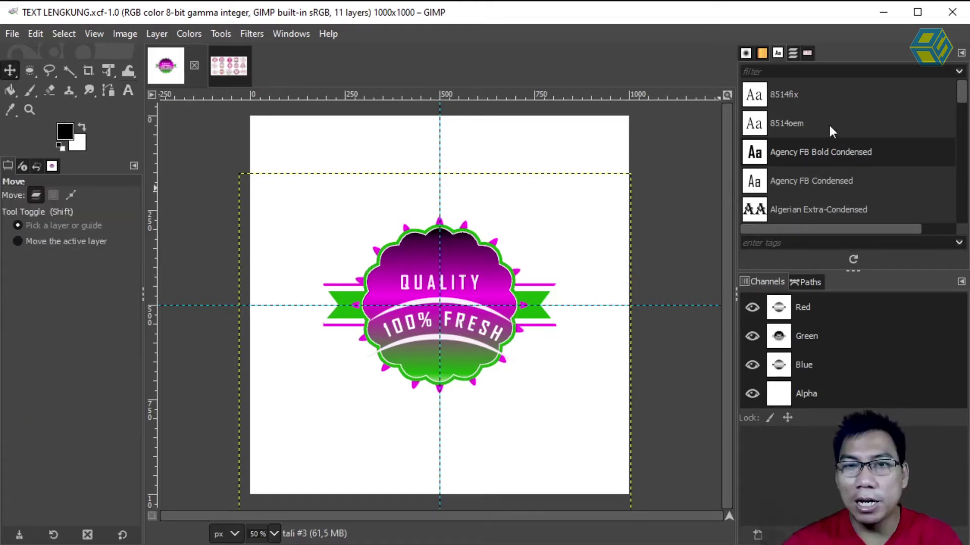
pyautogui.click(793, 54)
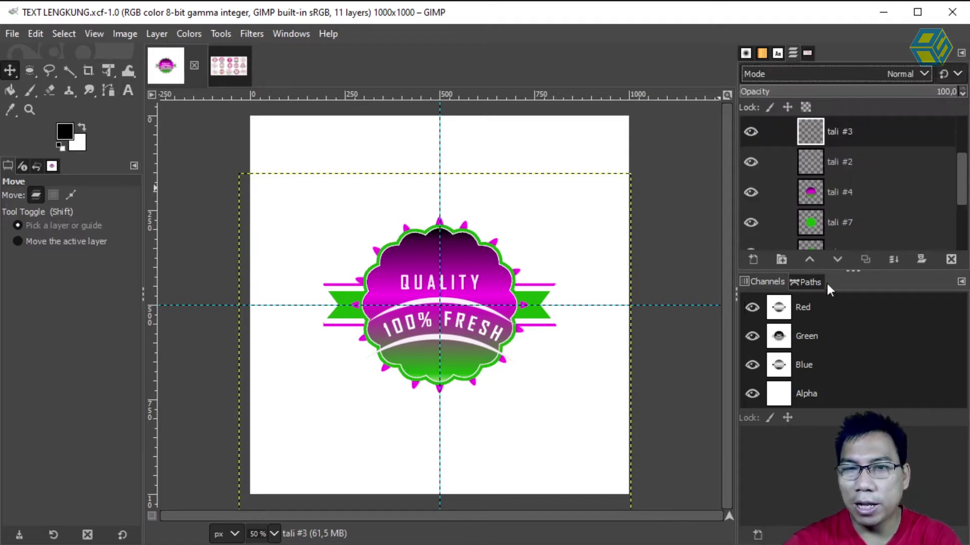
pyautogui.moveTo(826, 270); pyautogui.dragTo(829, 361)
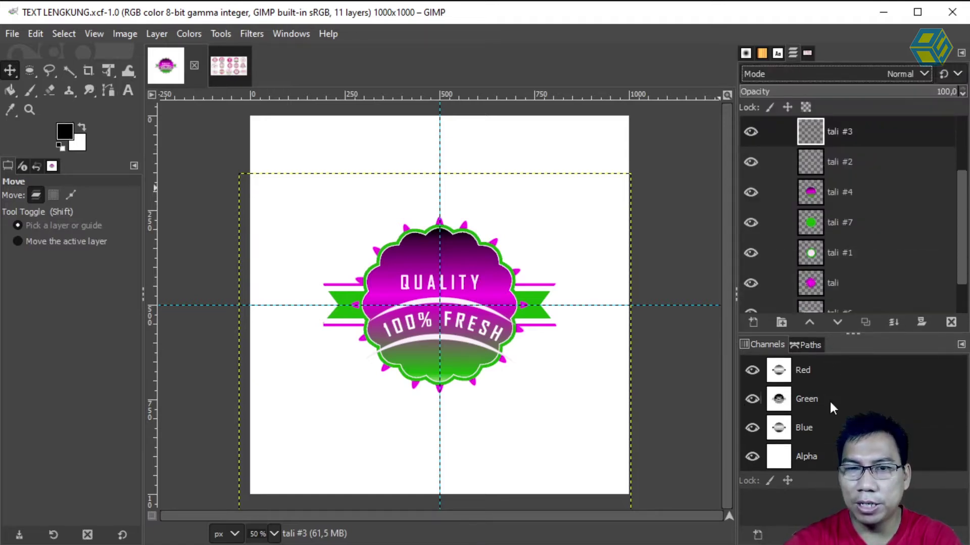
pyautogui.press('1')
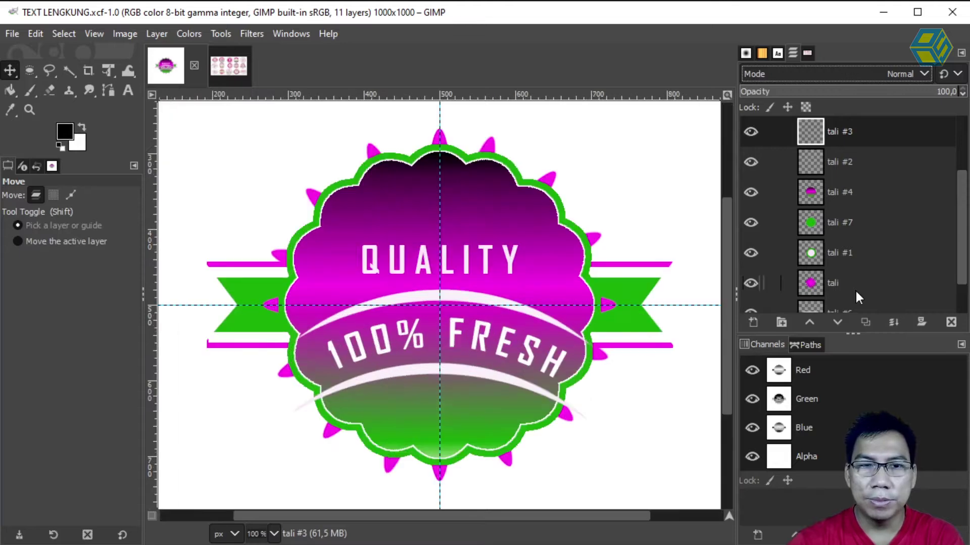
pyautogui.moveTo(723, 260); pyautogui.dragTo(720, 138)
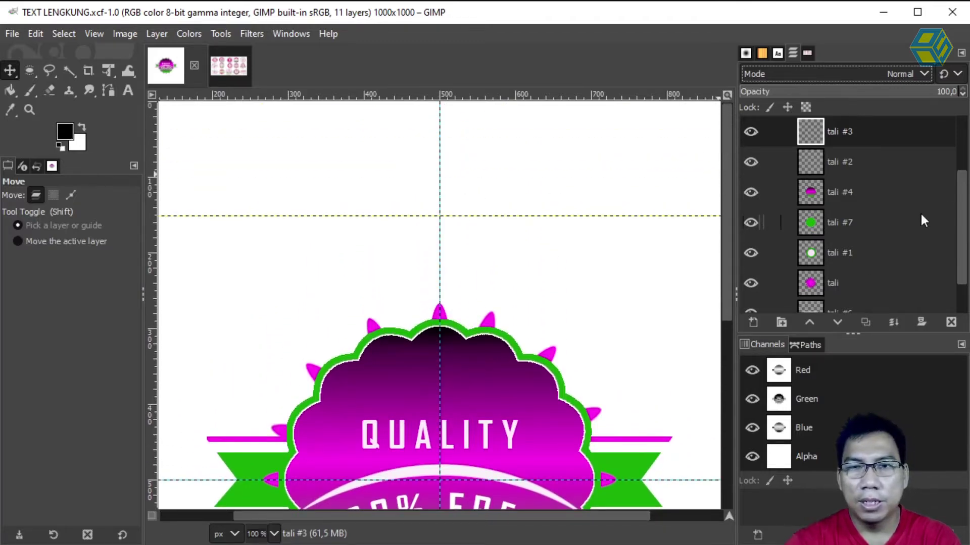
pyautogui.click(855, 158)
pyautogui.click(850, 127)
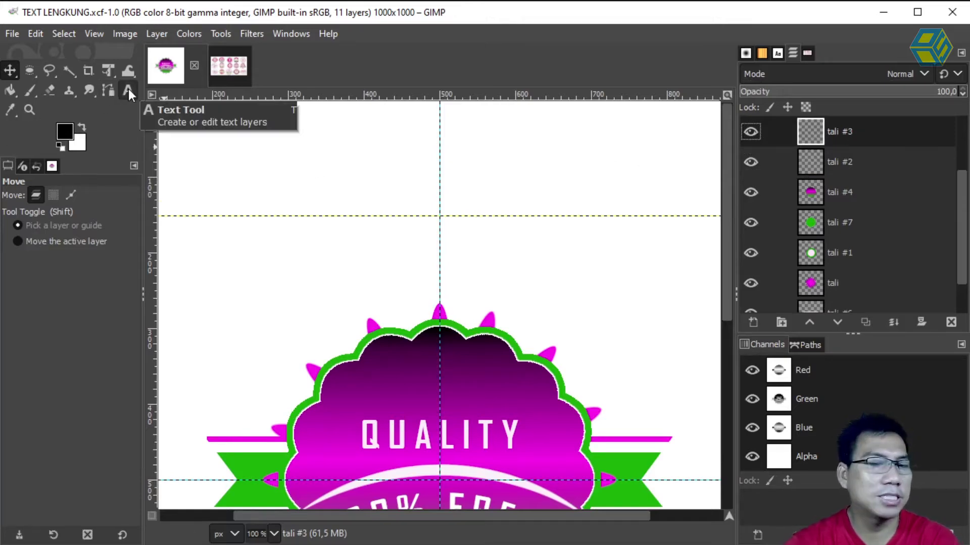
pyautogui.moveTo(726, 162); pyautogui.dragTo(729, 235)
# Step: Examine the curved text on the badge designs in the a3.png reference image
pyautogui.click(228, 66)
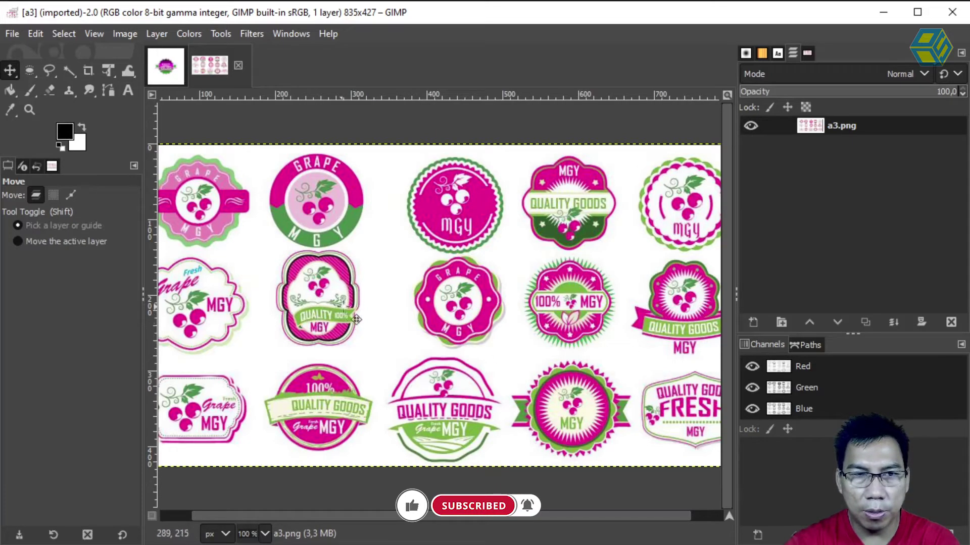
pyautogui.scroll(3, 363, 327)
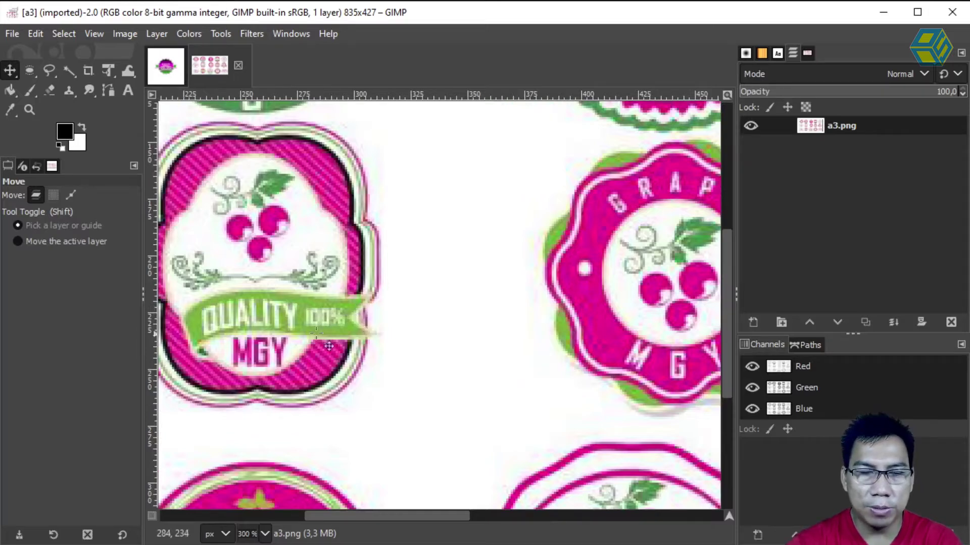
pyautogui.scroll(-5, 451, 346)
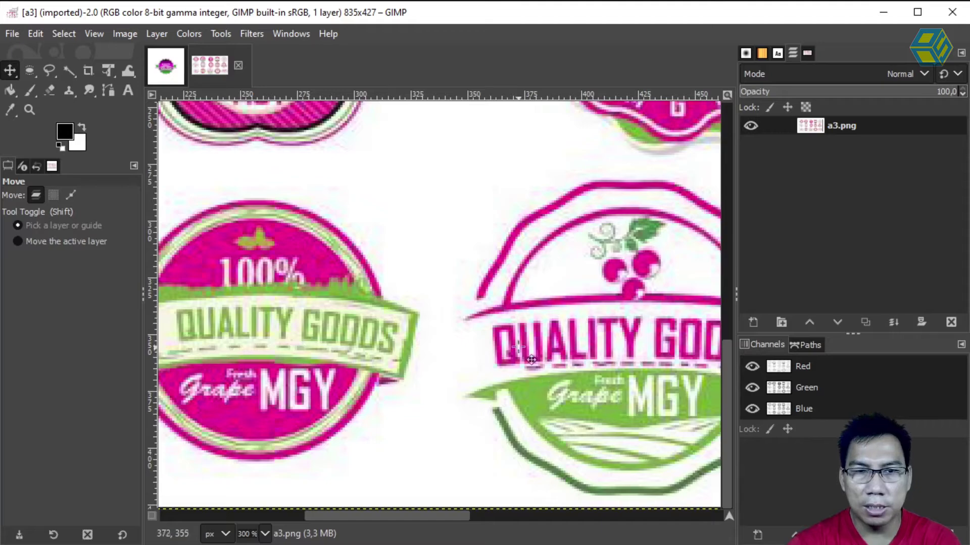
pyautogui.scroll(5, 577, 331)
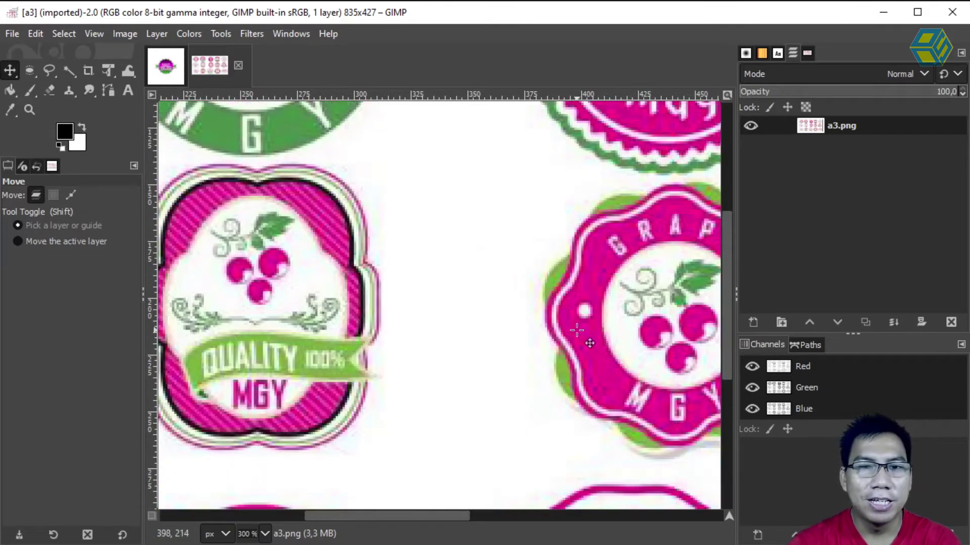
pyautogui.press('-')
pyautogui.press('-')
pyautogui.press('-')
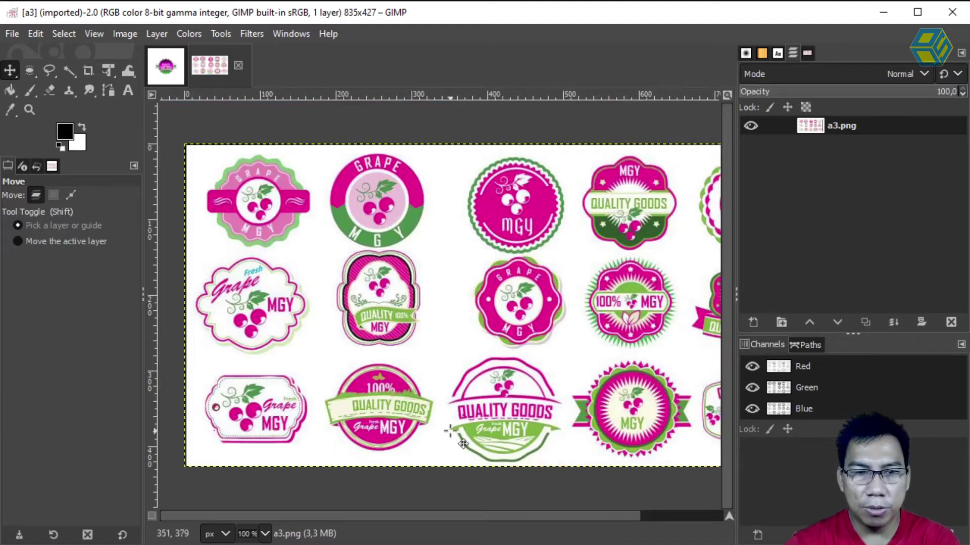
pyautogui.moveTo(399, 523); pyautogui.dragTo(480, 525)
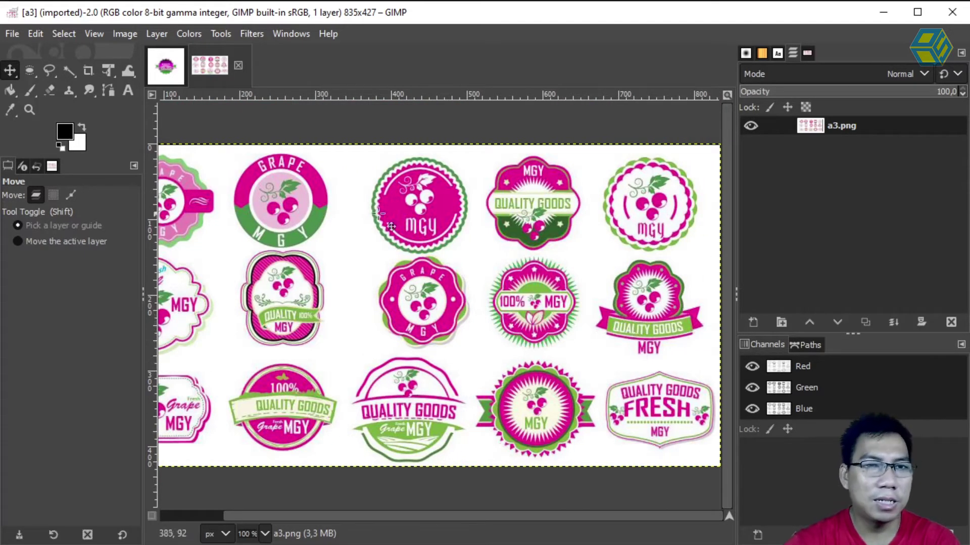
# Step: Return to the TEXT LENGKUNG image and inspect its badge layers by briefly hiding tali #4, tali #7 and tali
pyautogui.click(167, 64)
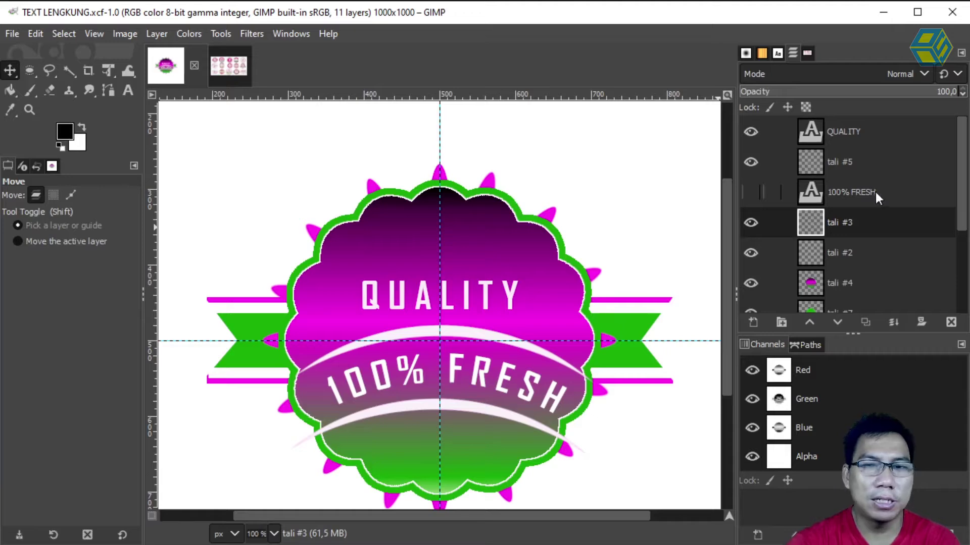
pyautogui.moveTo(963, 144); pyautogui.dragTo(958, 185)
pyautogui.click(889, 212)
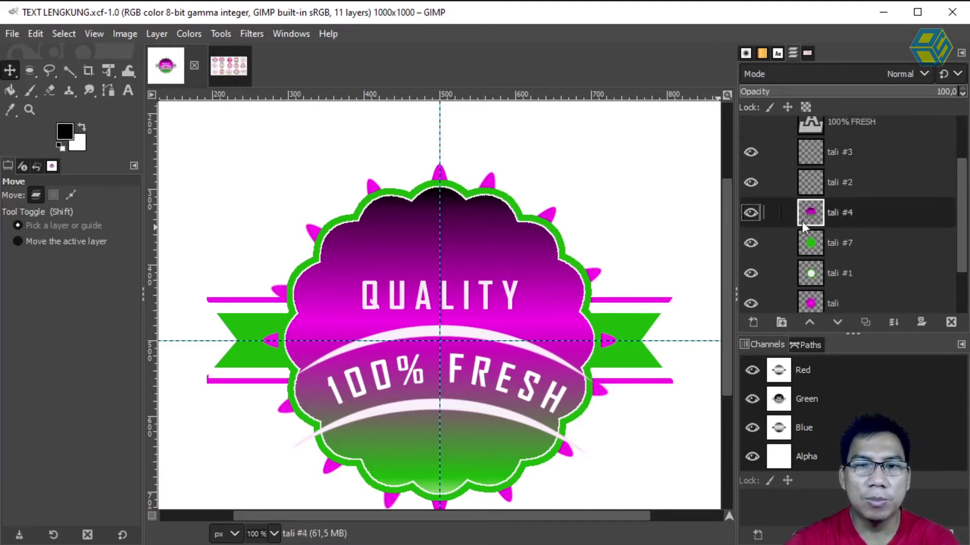
pyautogui.click(752, 212)
pyautogui.click(751, 212)
pyautogui.click(751, 242)
pyautogui.click(750, 242)
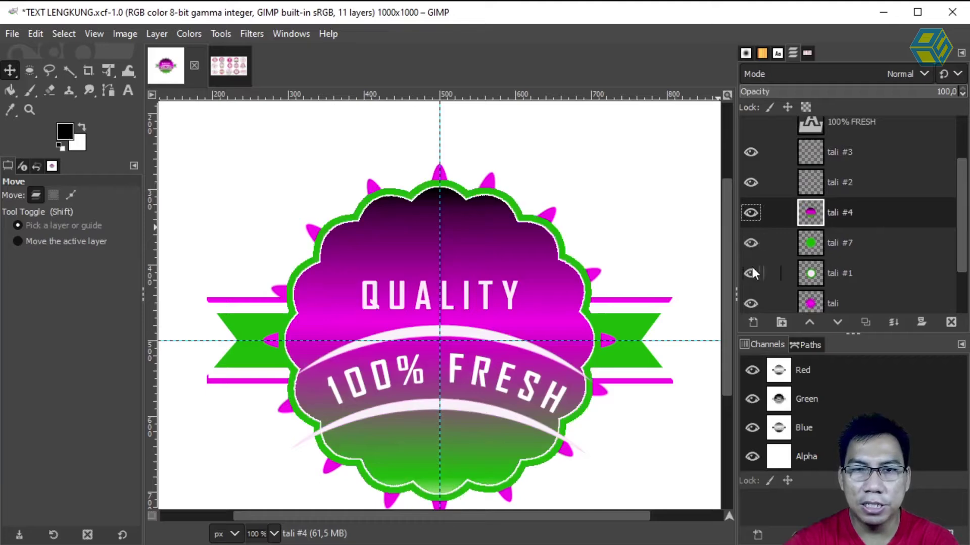
pyautogui.click(750, 300)
pyautogui.click(751, 301)
pyautogui.moveTo(961, 230); pyautogui.dragTo(961, 279)
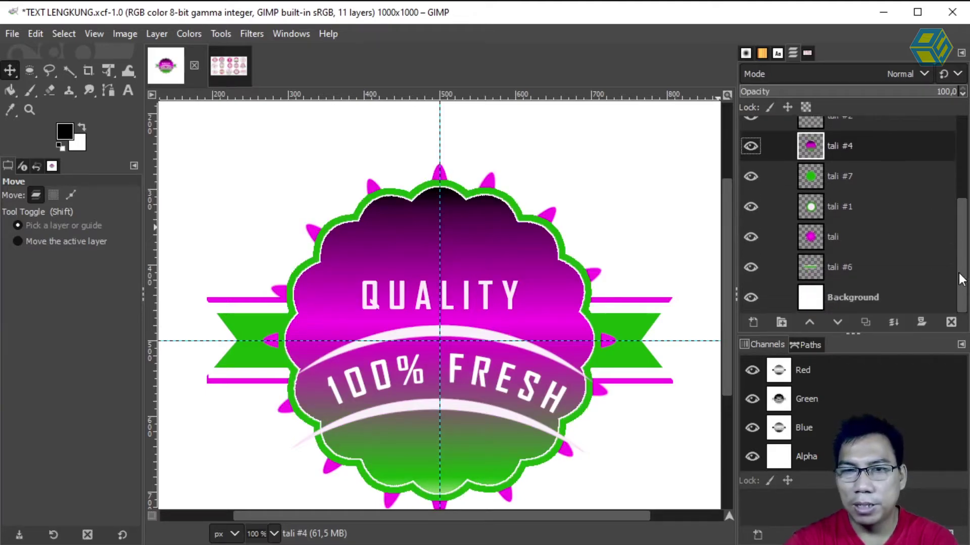
pyautogui.click(750, 236)
pyautogui.click(750, 235)
pyautogui.moveTo(961, 233); pyautogui.dragTo(962, 127)
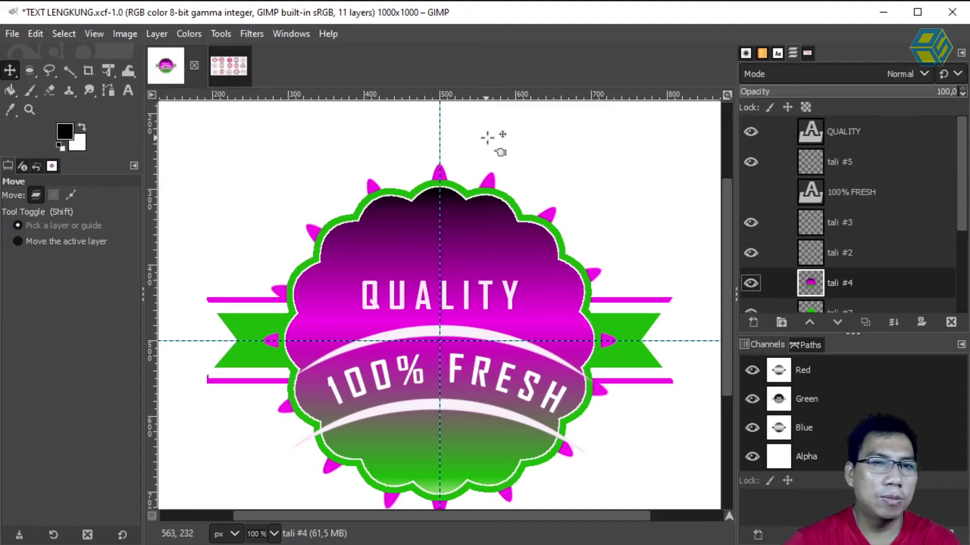
# Step: Create a layer group above the QUALITY text layer and name it TEXT LENGKUNG
pyautogui.moveTo(726, 210); pyautogui.dragTo(723, 122)
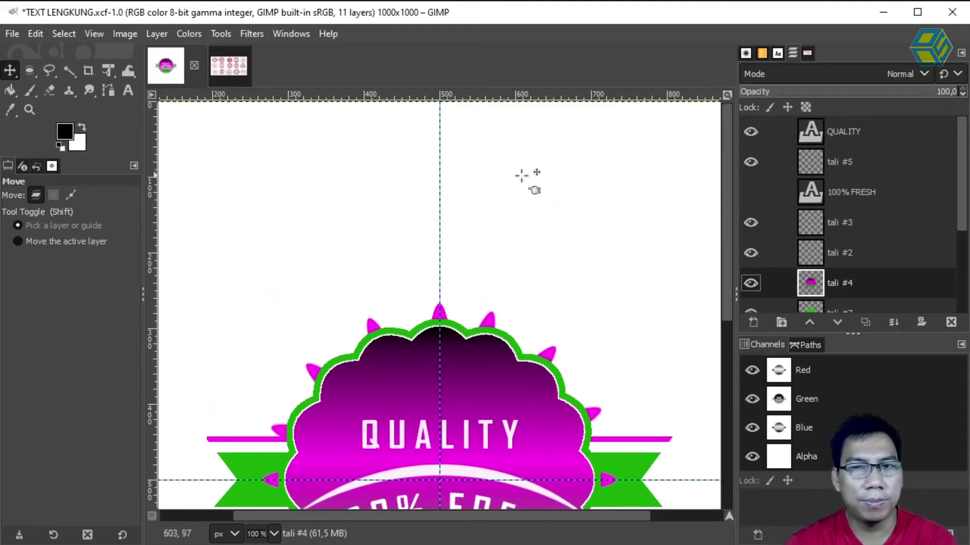
pyautogui.click(869, 133)
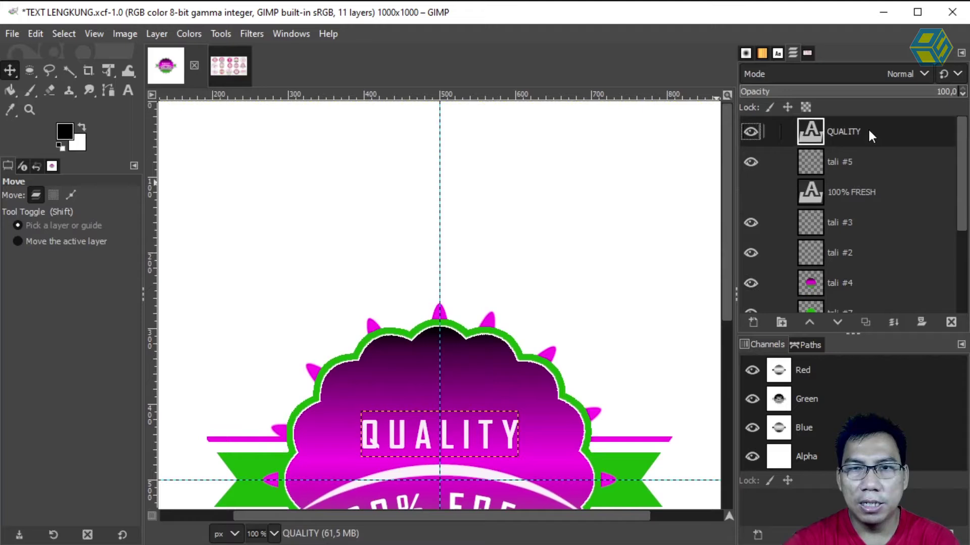
pyautogui.click(781, 323)
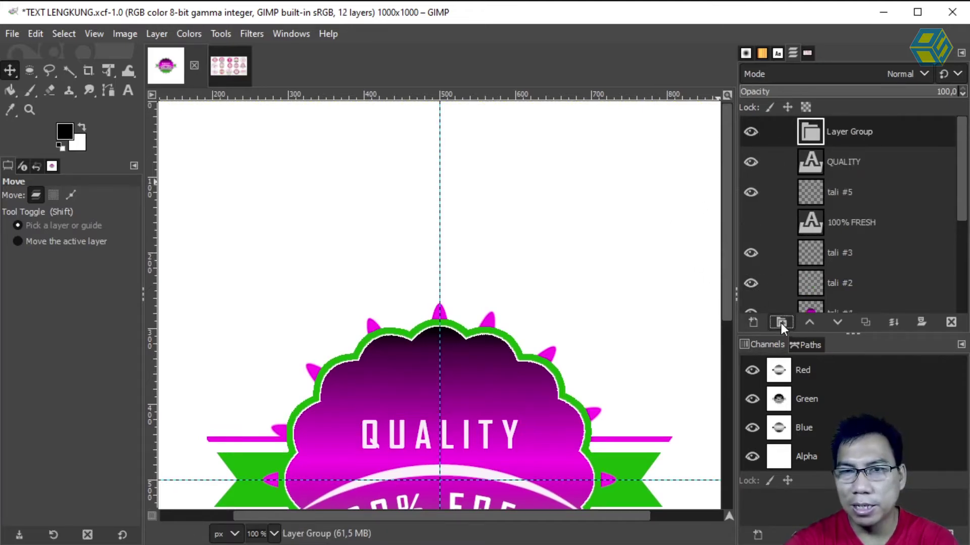
pyautogui.doubleClick(837, 134)
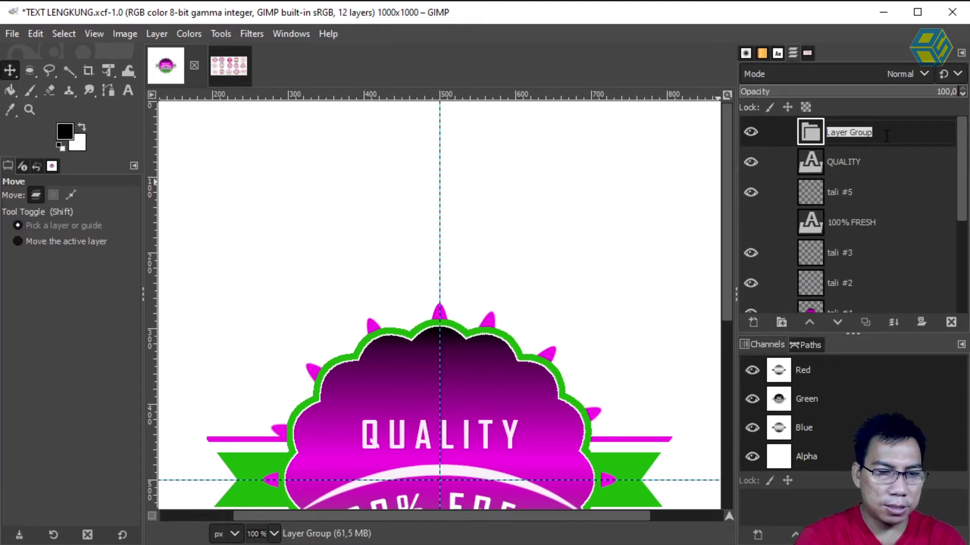
pyautogui.write('TEXT LENGKUNG')
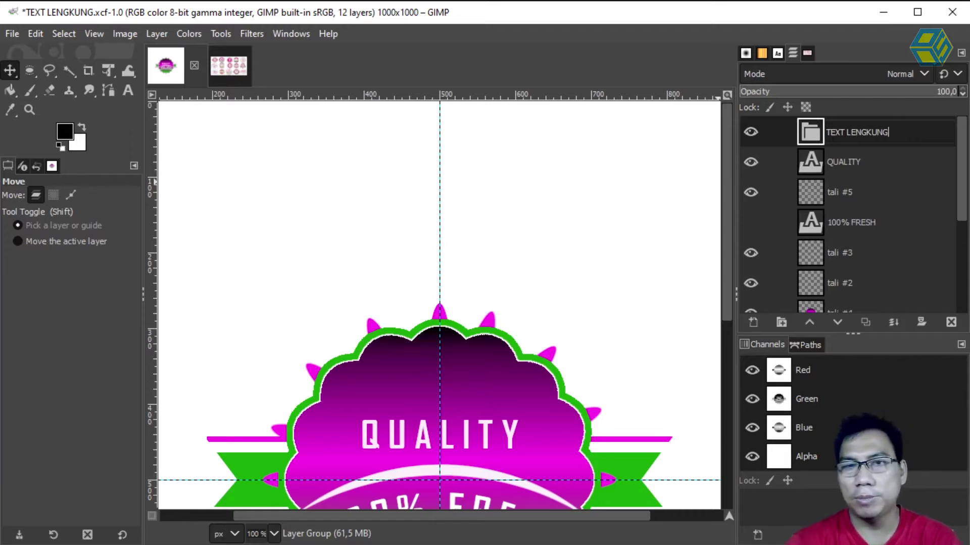
pyautogui.click(844, 158)
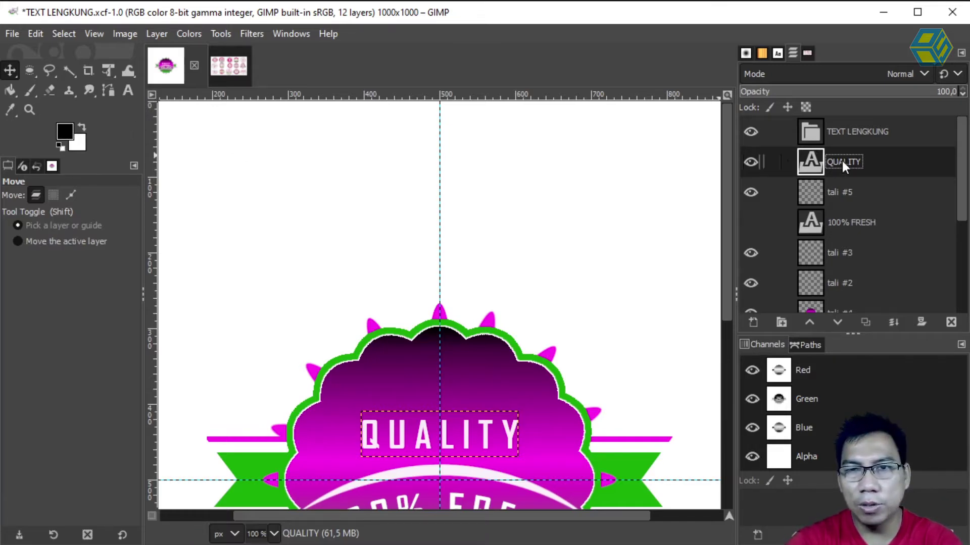
# Step: Draw an open wavy path with five anchor points across the empty white area above the badge
pyautogui.click(109, 91)
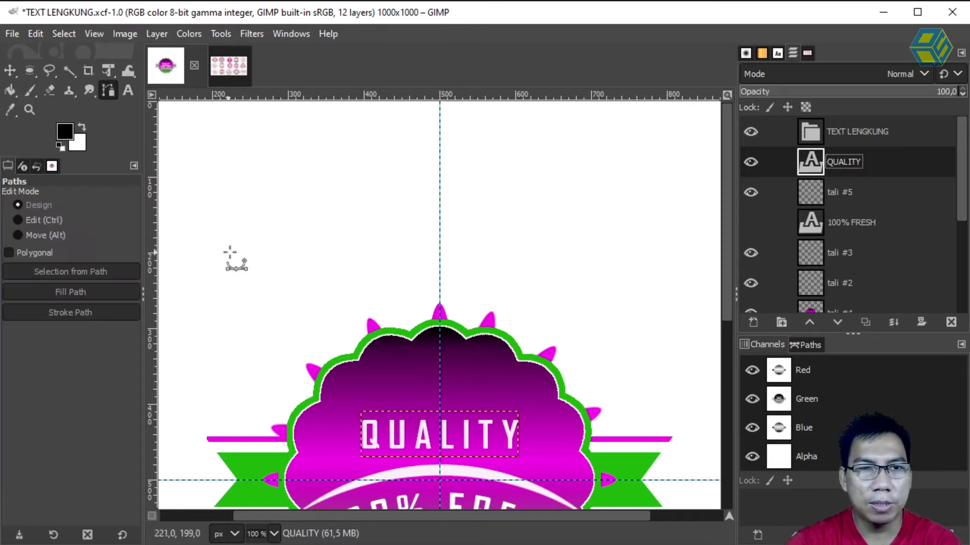
pyautogui.click(202, 248)
pyautogui.moveTo(321, 179); pyautogui.dragTo(368, 212)
pyautogui.moveTo(439, 232); pyautogui.dragTo(478, 223)
pyautogui.moveTo(573, 167); pyautogui.dragTo(604, 165)
pyautogui.moveTo(651, 196); pyautogui.dragTo(690, 214)
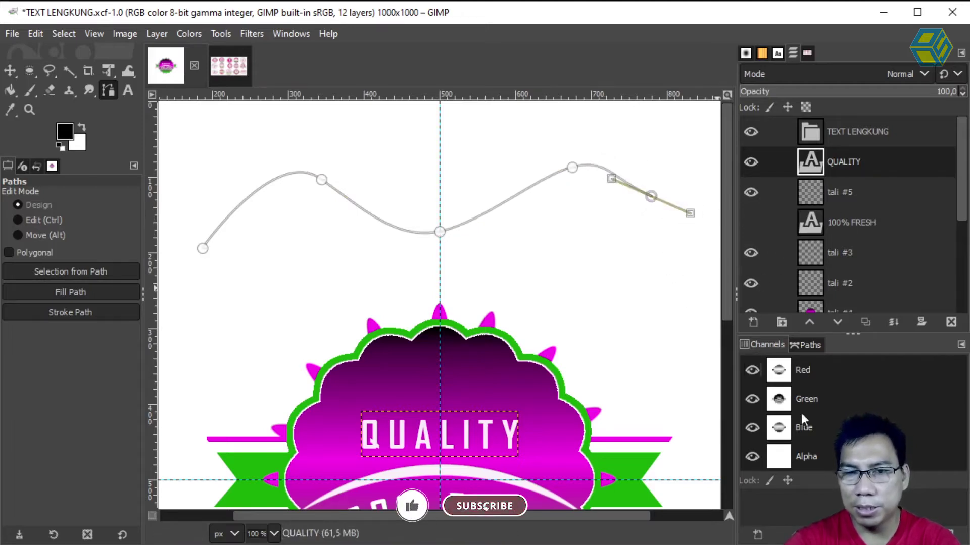
# Step: Look through the image's saved paths, then select the new wavy path and make it visible
pyautogui.click(811, 345)
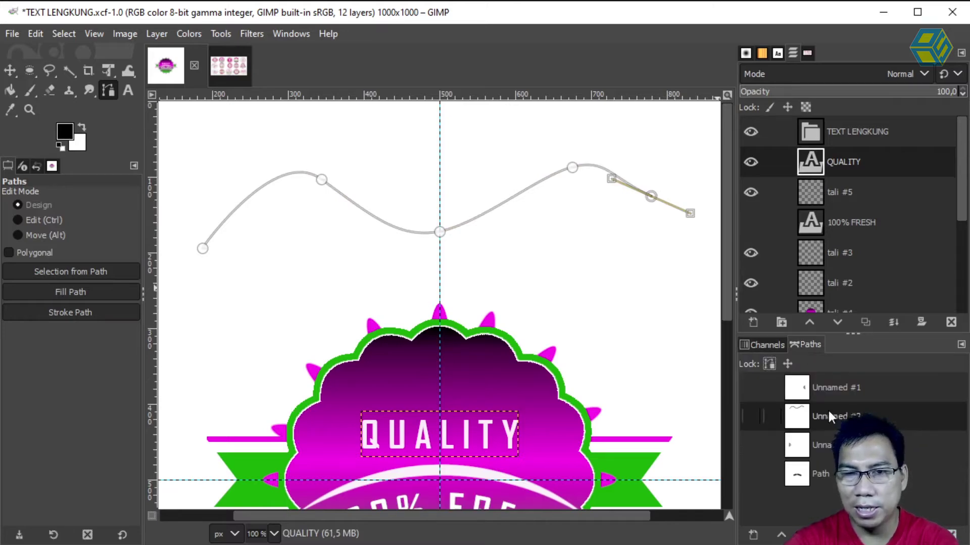
pyautogui.click(834, 383)
pyautogui.click(835, 447)
pyautogui.click(834, 475)
pyautogui.click(835, 449)
pyautogui.click(836, 477)
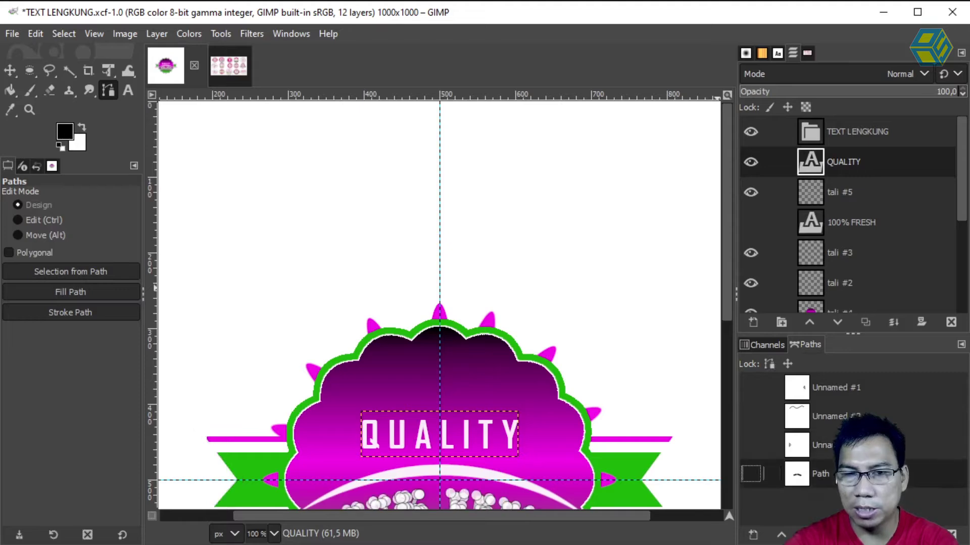
pyautogui.click(829, 417)
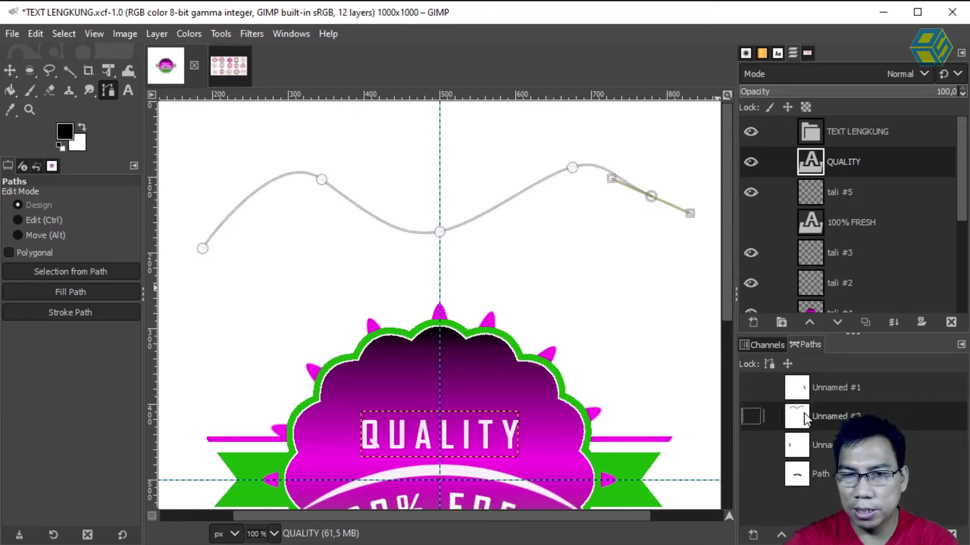
pyautogui.click(753, 414)
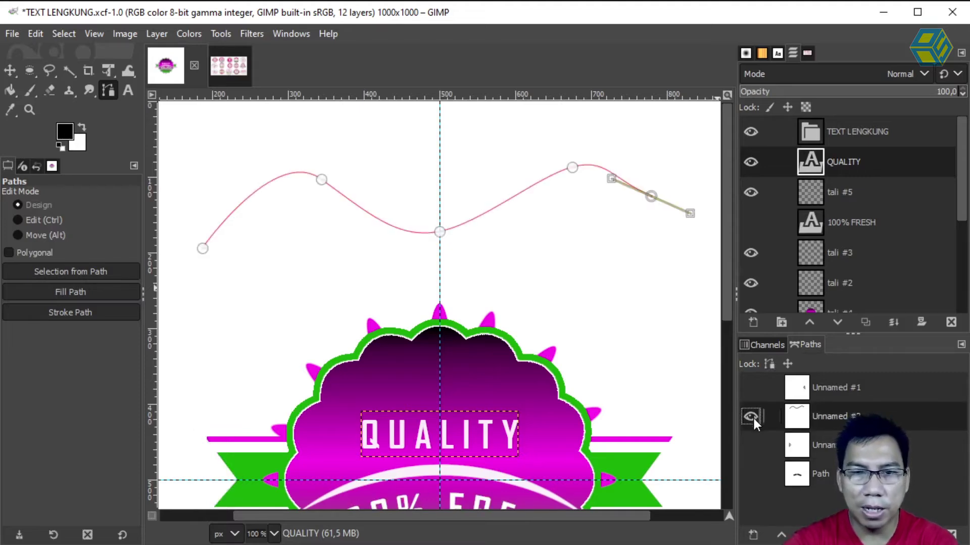
pyautogui.click(749, 417)
pyautogui.click(749, 417)
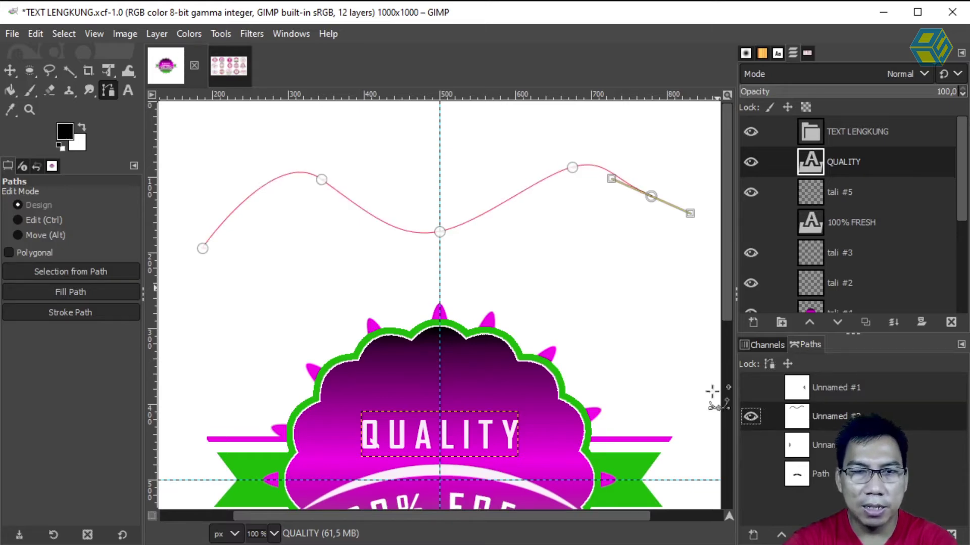
# Step: Refine the wavy path by adjusting its middle anchor, second anchor and the second anchor's handles into a smoother curve
pyautogui.moveTo(440, 232)
pyautogui.mouseDown()
pyautogui.moveTo(434, 242)
pyautogui.moveTo(439, 225)
pyautogui.moveTo(488, 227)
pyautogui.moveTo(483, 216)
pyautogui.mouseUp()
pyautogui.moveTo(346, 210); pyautogui.dragTo(385, 209)
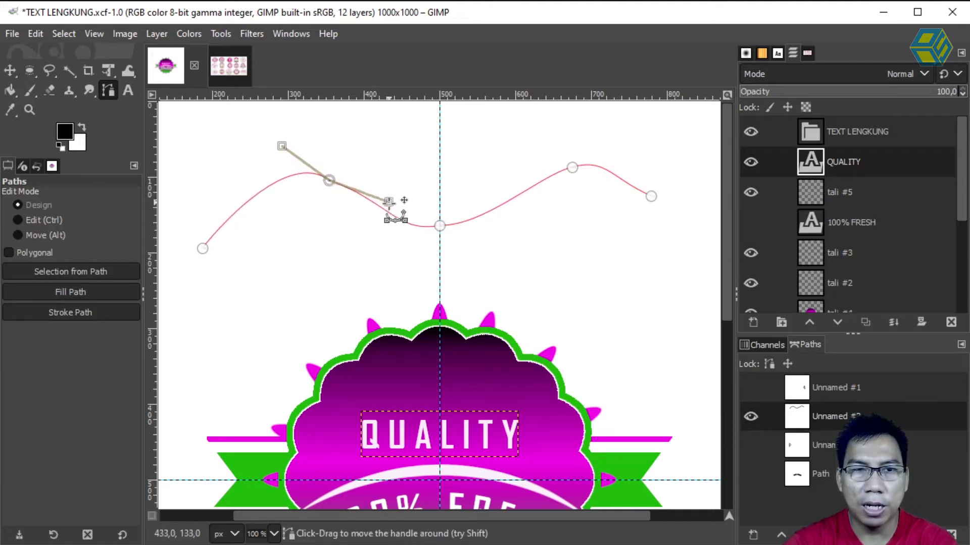
pyautogui.moveTo(282, 147); pyautogui.dragTo(274, 157)
pyautogui.moveTo(386, 209); pyautogui.dragTo(387, 210)
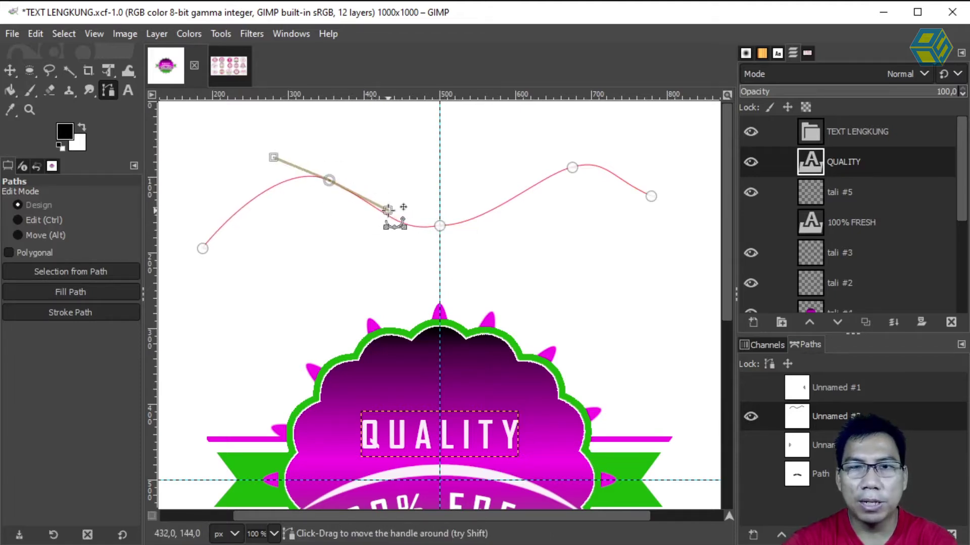
# Step: Add the text QUALITY inside the TEXT LENGKUNG group and centre it on the vertical guide just below the wavy path
pyautogui.click(838, 133)
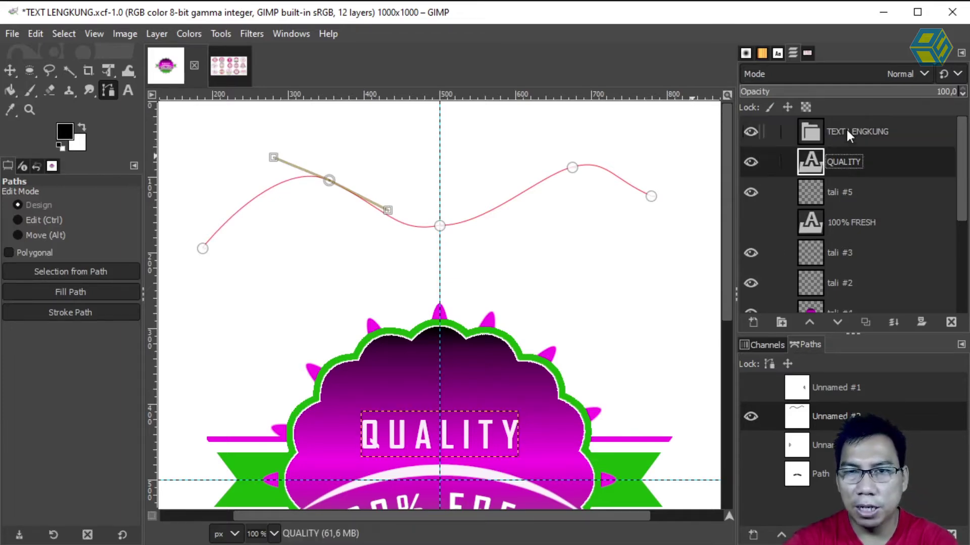
pyautogui.click(128, 88)
pyautogui.click(256, 270)
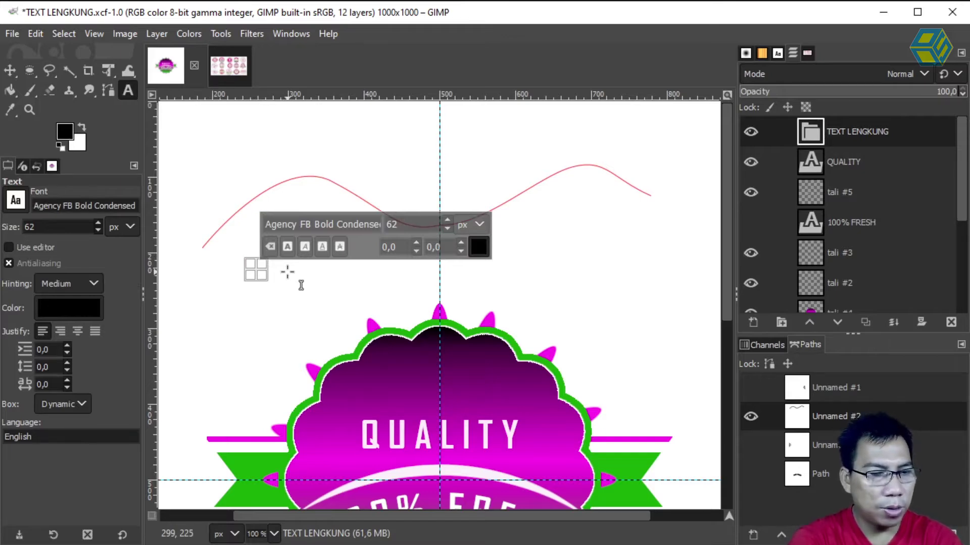
pyautogui.write('Q')
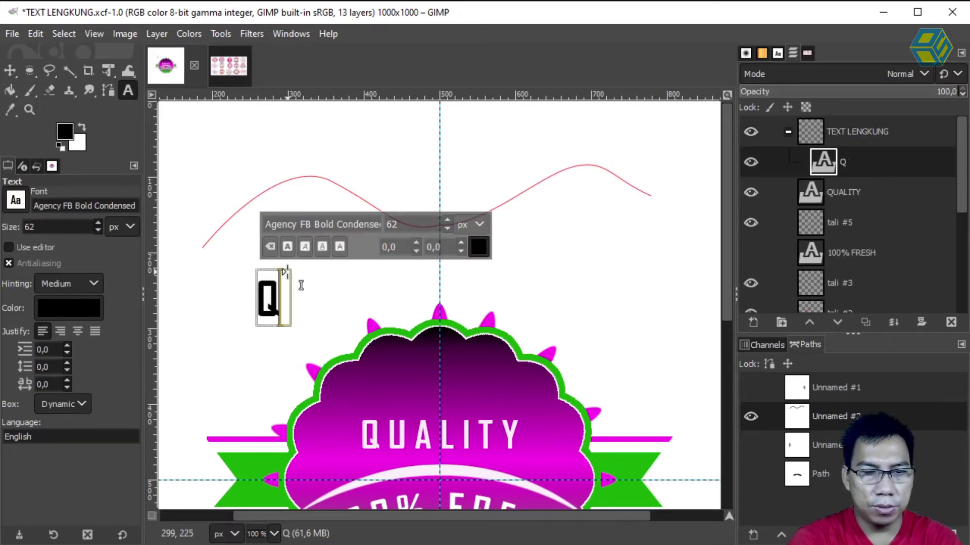
pyautogui.write('UALITYU')
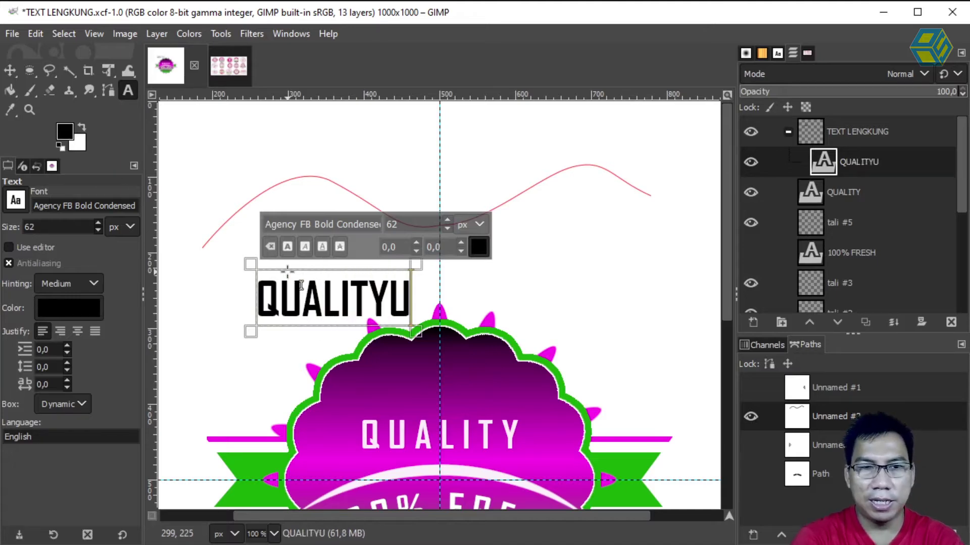
pyautogui.press('BackSpace')
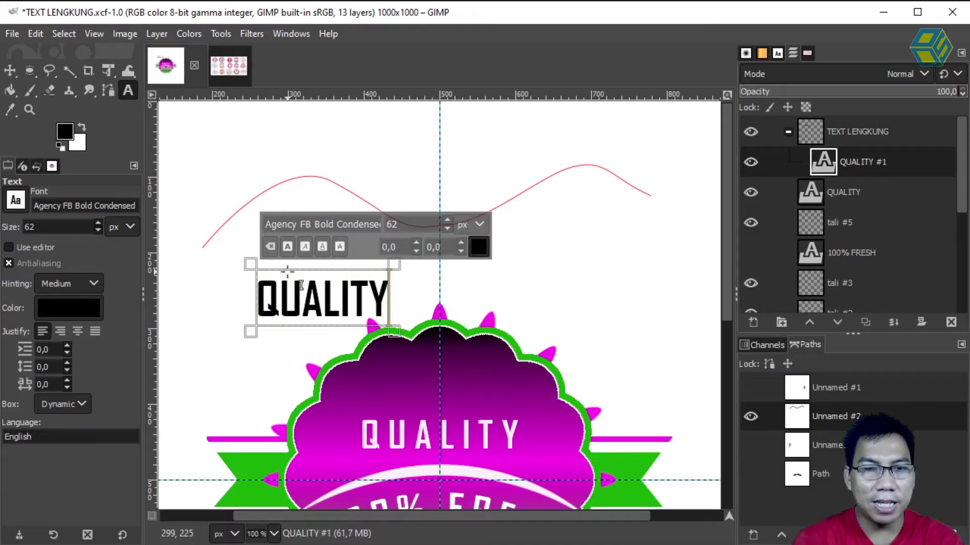
pyautogui.click(9, 71)
pyautogui.moveTo(328, 301); pyautogui.dragTo(444, 265)
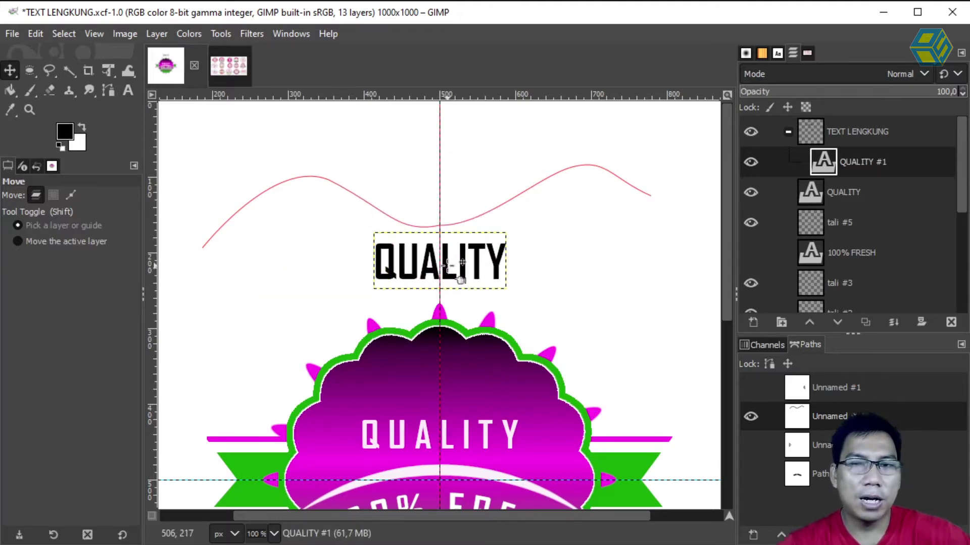
# Step: Move the new text layer out of the TEXT LENGKUNG group and back in, collapsing and expanding the group
pyautogui.moveTo(855, 163)
pyautogui.mouseDown()
pyautogui.moveTo(855, 130)
pyautogui.moveTo(860, 147)
pyautogui.mouseUp()
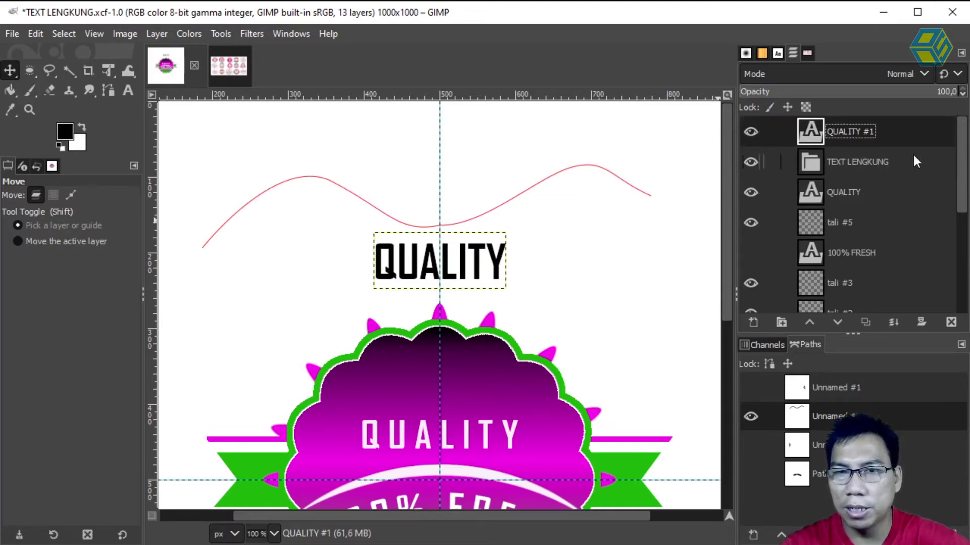
pyautogui.moveTo(858, 148); pyautogui.dragTo(859, 166)
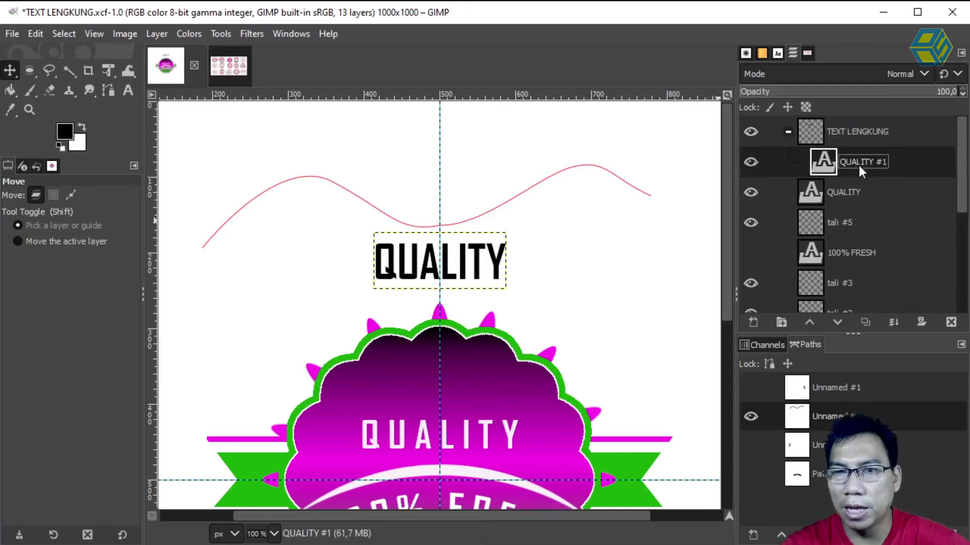
pyautogui.click(787, 132)
pyautogui.click(788, 130)
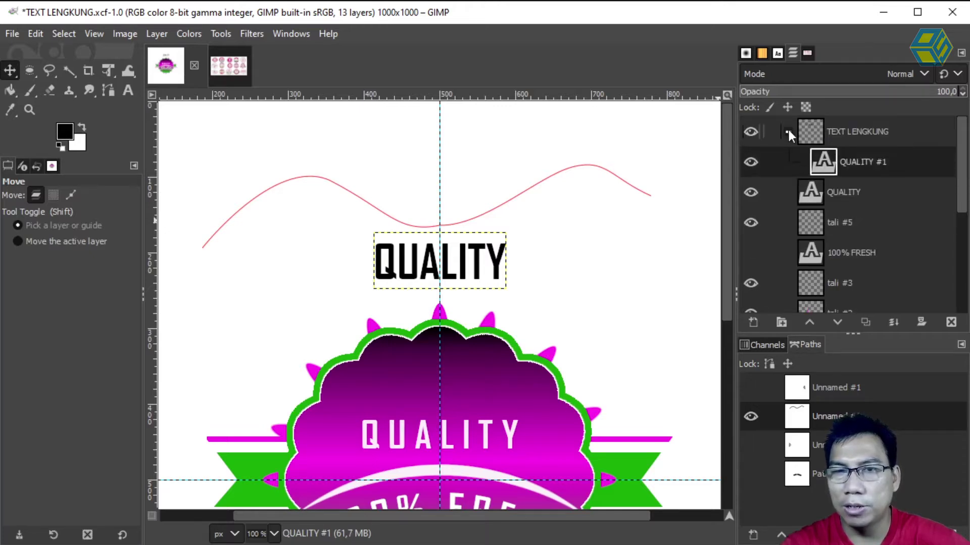
pyautogui.click(787, 129)
pyautogui.click(787, 130)
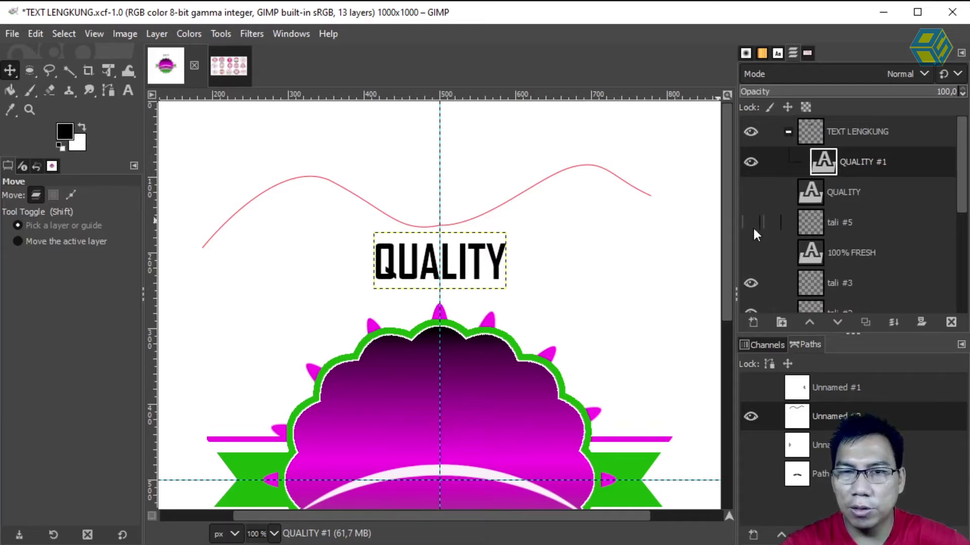
# Step: Hide all the badge layers from QUALITY down to tali #6, leaving only the TEXT LENGKUNG group and Background visible
pyautogui.moveTo(962, 202); pyautogui.dragTo(965, 284)
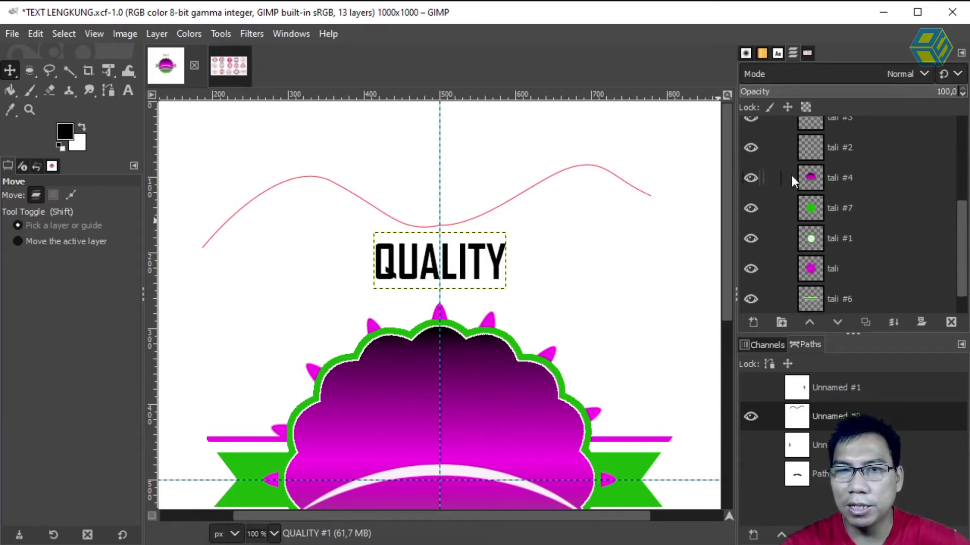
pyautogui.moveTo(753, 123); pyautogui.dragTo(750, 224)
pyautogui.click(751, 254)
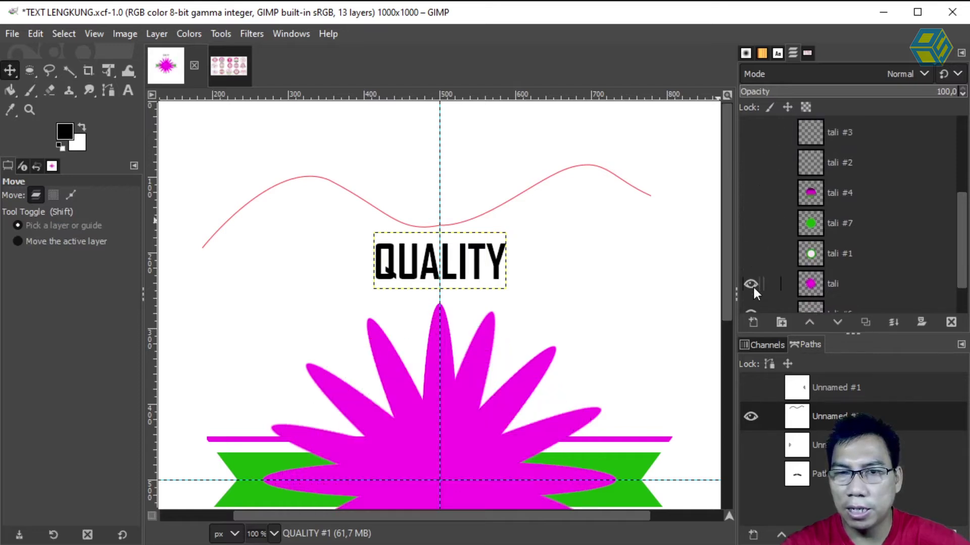
pyautogui.click(753, 284)
pyautogui.scroll(-2, 847, 285)
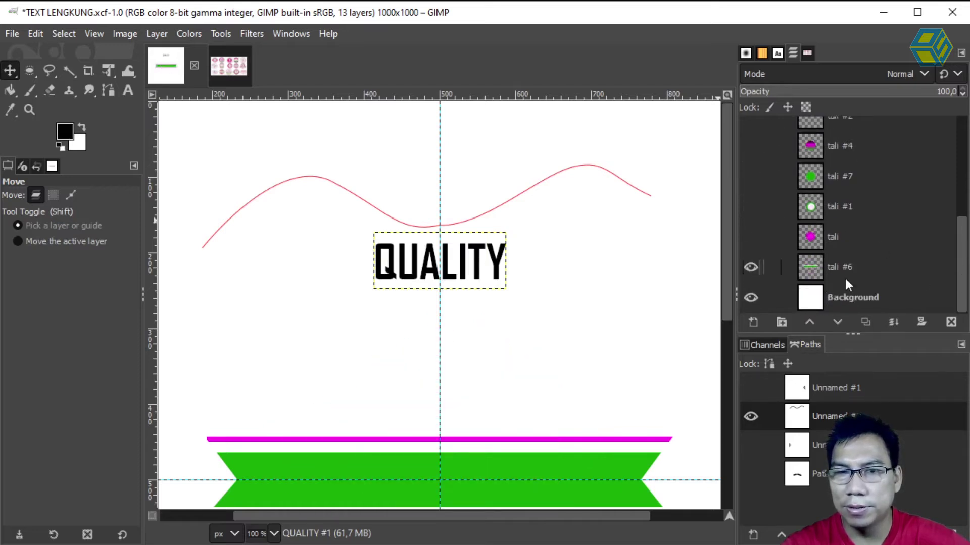
pyautogui.click(750, 267)
pyautogui.scroll(2, 962, 242)
pyautogui.scroll(5, 962, 242)
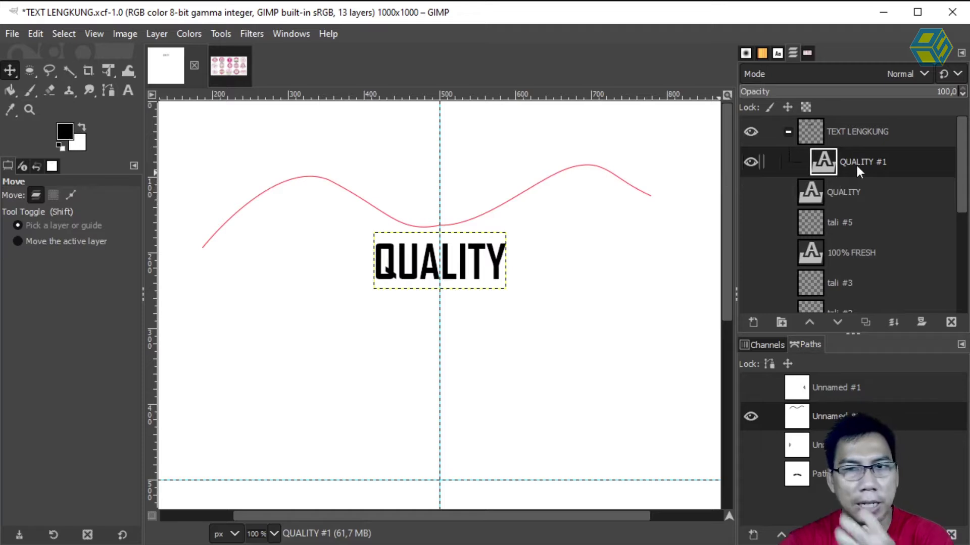
# Step: Try Text along Path on the left-justified QUALITY #1 layer with the wavy path, and undo it
pyautogui.rightClick(841, 161)
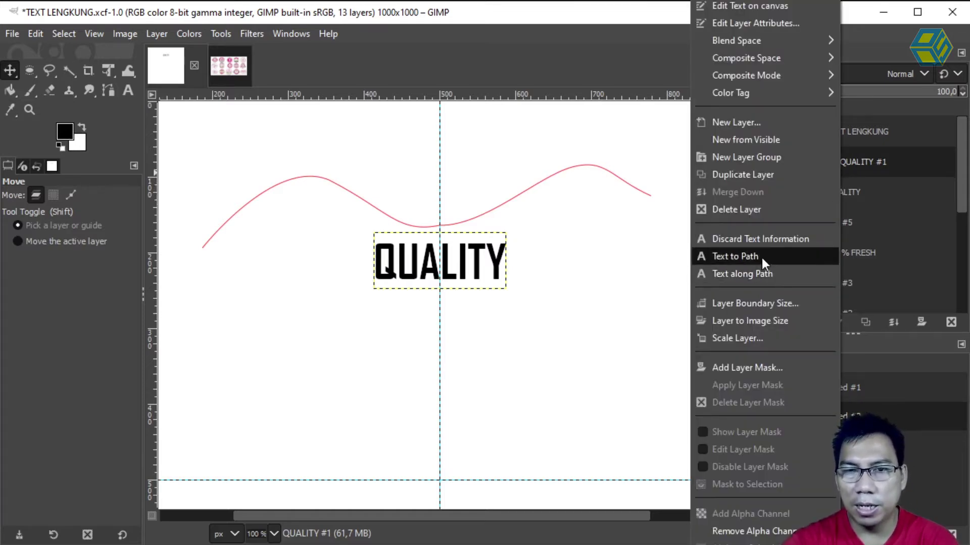
pyautogui.click(766, 274)
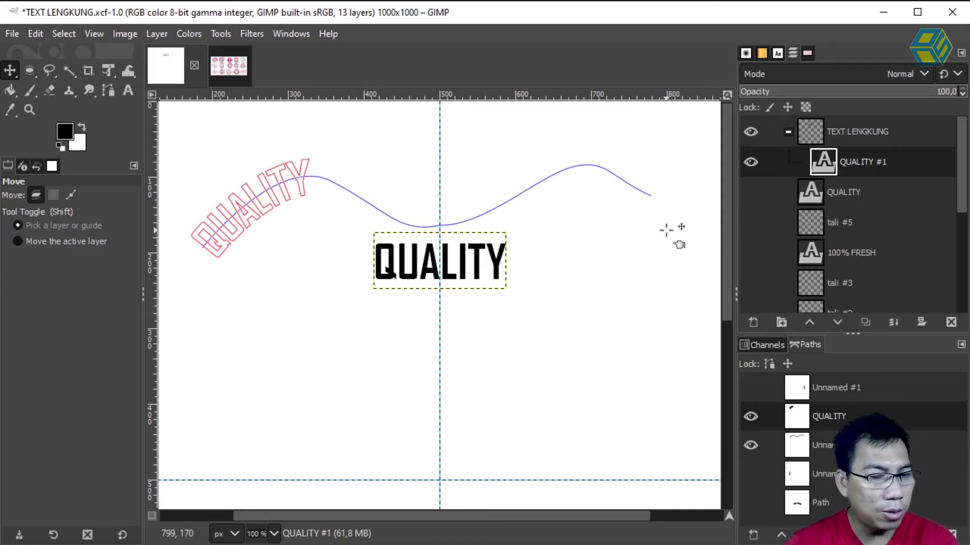
pyautogui.hotkey('ctrl', 'z')
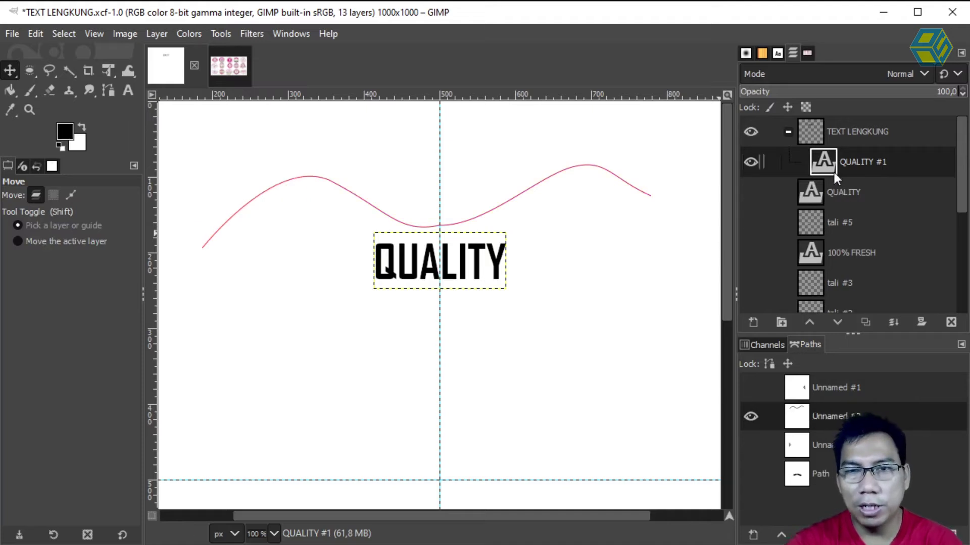
# Step: Widen the QUALITY #1 text box on both sides and right-justify its text
pyautogui.doubleClick(823, 160)
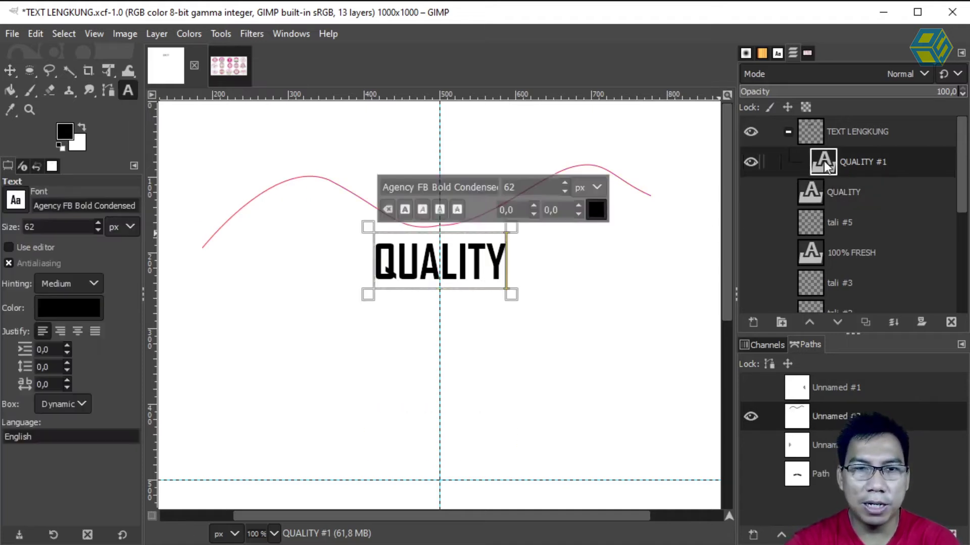
pyautogui.moveTo(383, 313); pyautogui.dragTo(258, 308)
pyautogui.moveTo(513, 310); pyautogui.dragTo(659, 317)
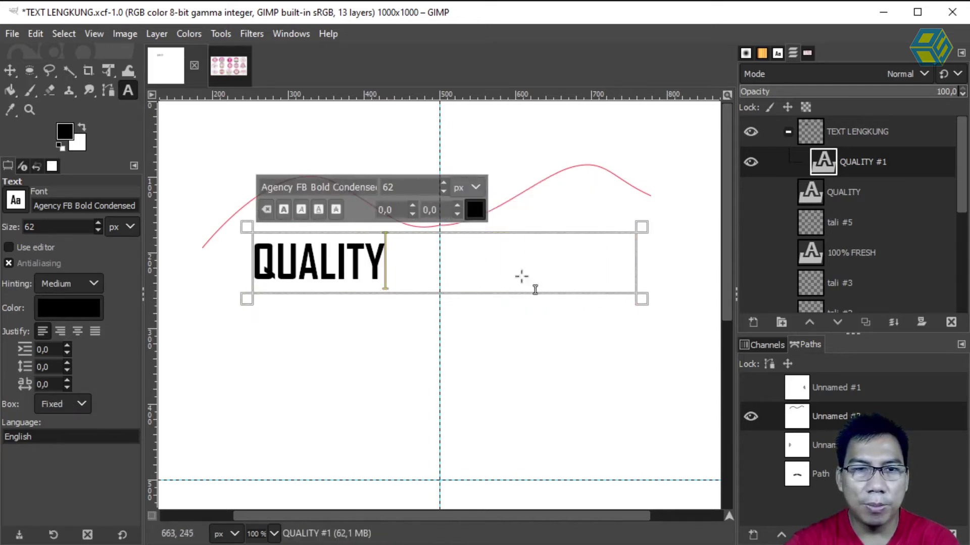
pyautogui.moveTo(387, 268); pyautogui.dragTo(199, 271)
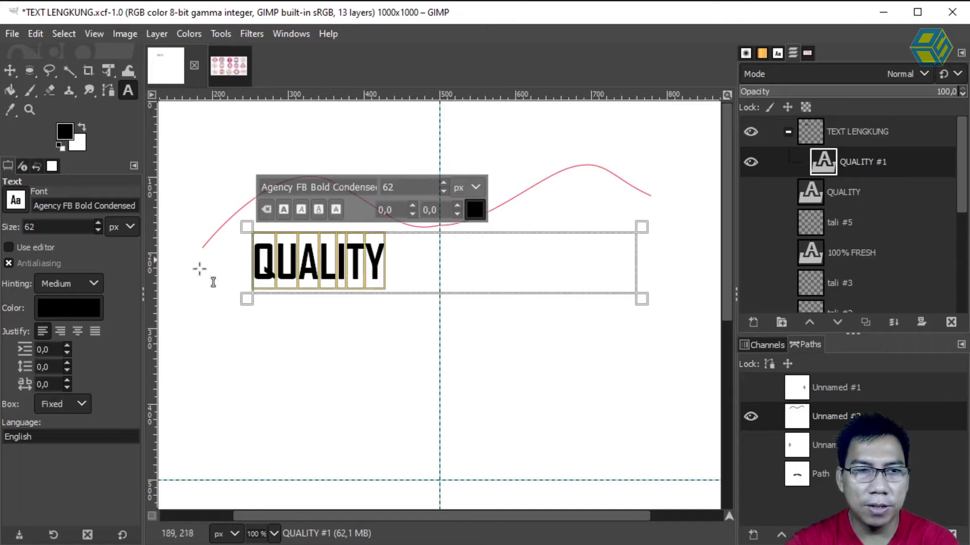
pyautogui.click(59, 331)
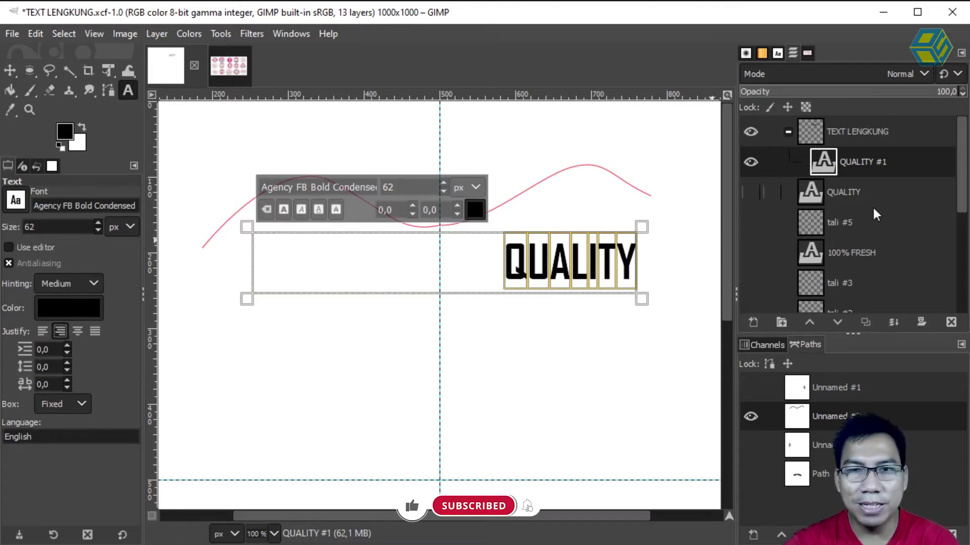
# Step: Try Text along Path on the right-justified QUALITY #1 layer, and undo the generated text path
pyautogui.click(868, 190)
pyautogui.click(853, 163)
pyautogui.rightClick(849, 163)
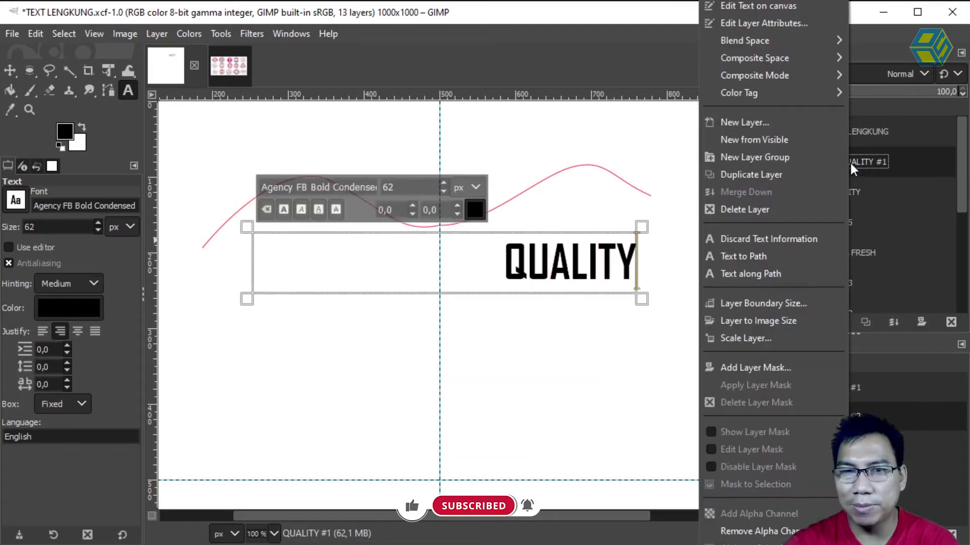
pyautogui.click(772, 275)
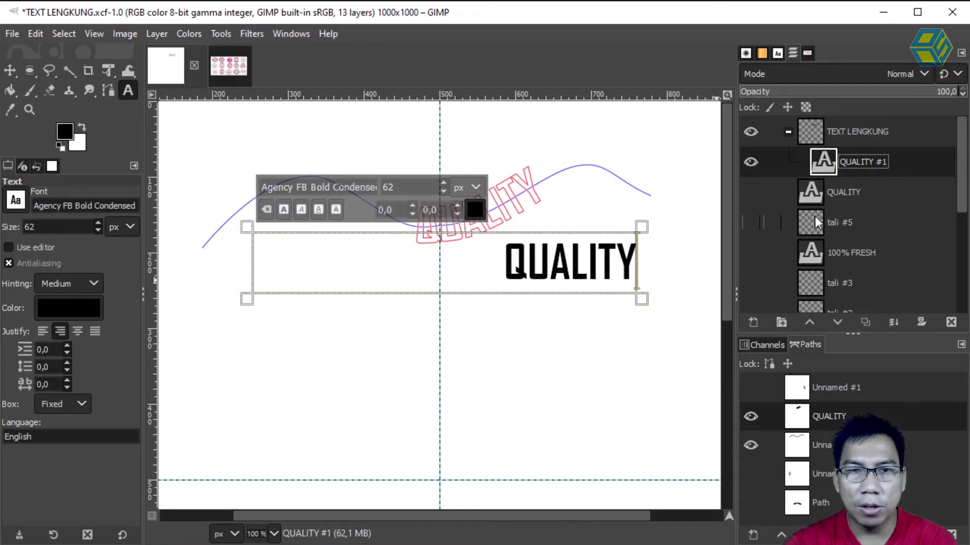
pyautogui.hotkey('ctrl', 'z')
# Step: Extend the QUALITY #1 text box further on both sides and test it with Text along Path, undoing the generated path
pyautogui.moveTo(659, 314); pyautogui.dragTo(741, 317)
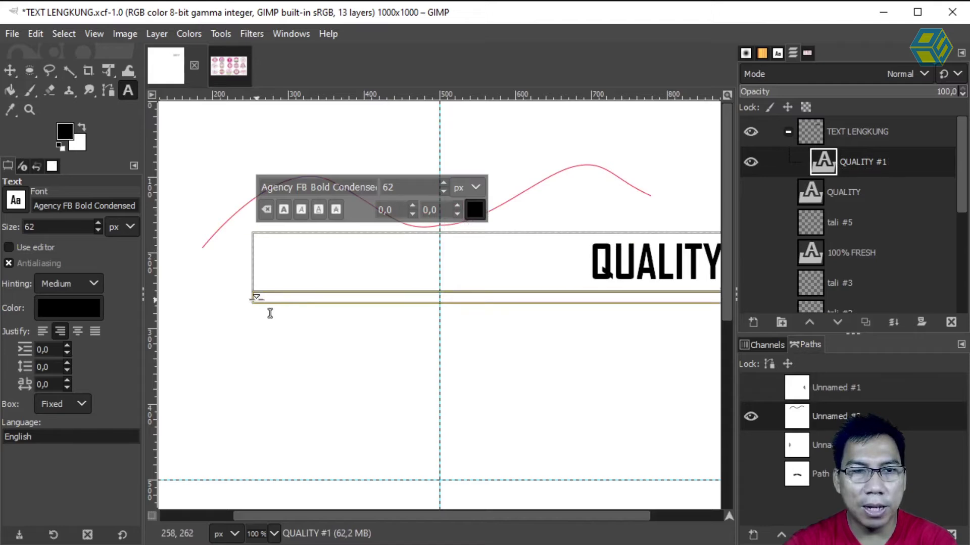
pyautogui.moveTo(248, 298); pyautogui.dragTo(214, 302)
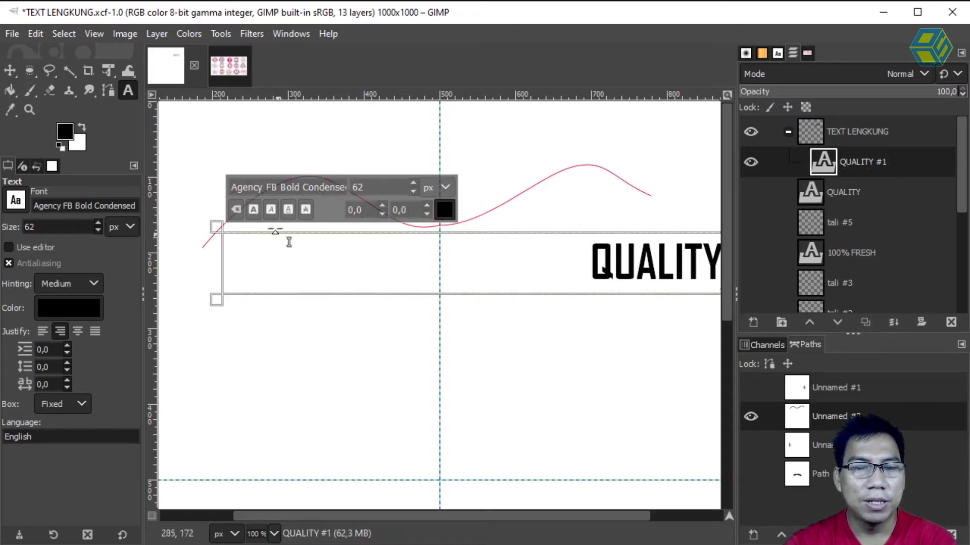
pyautogui.click(852, 197)
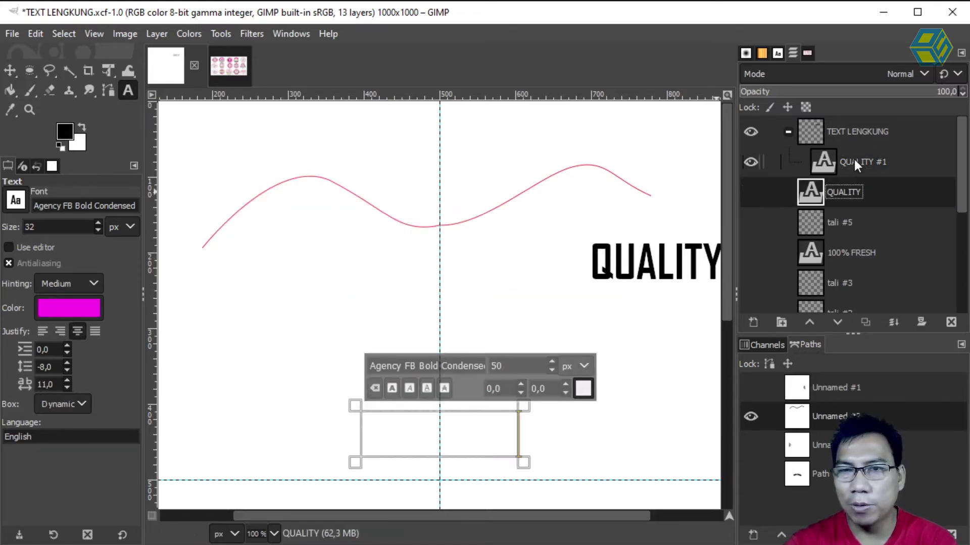
pyautogui.rightClick(854, 160)
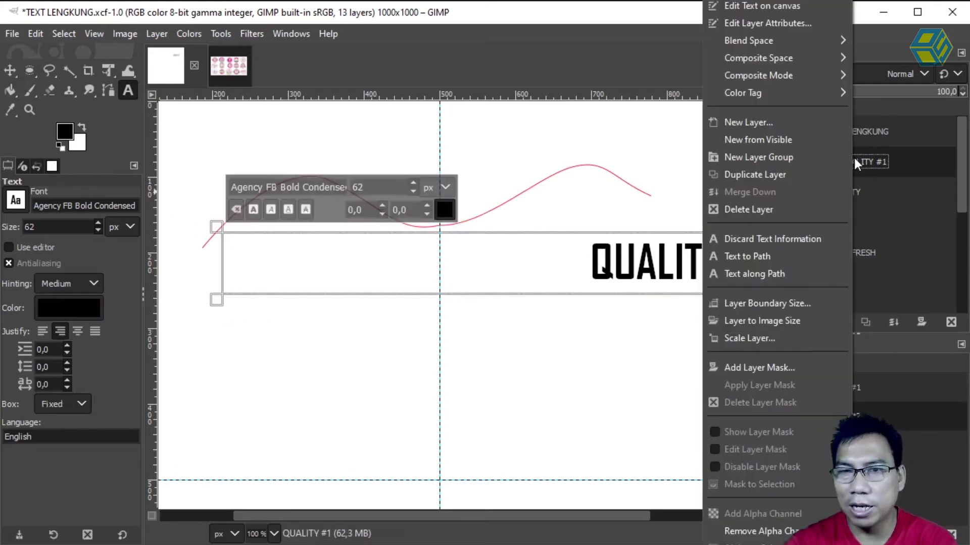
pyautogui.click(763, 275)
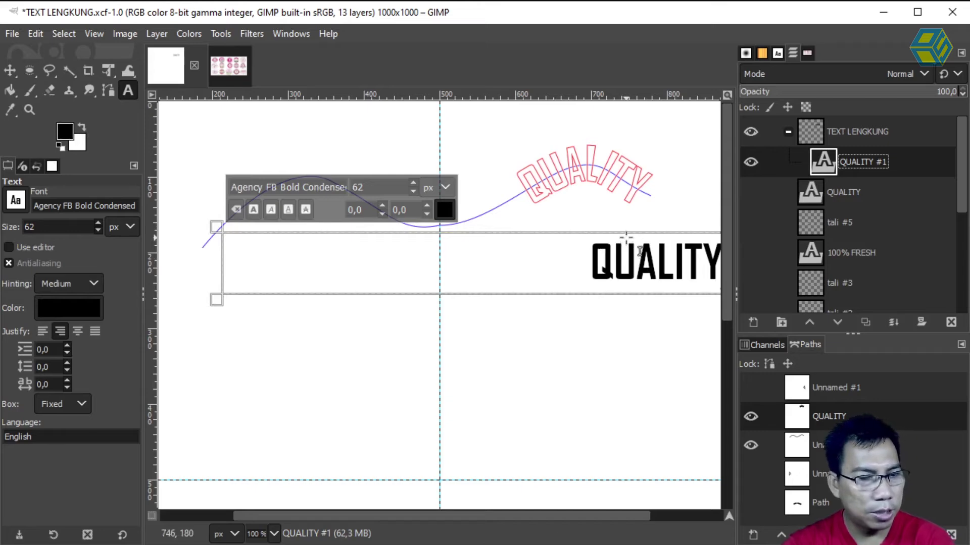
pyautogui.hotkey('ctrl', 'z')
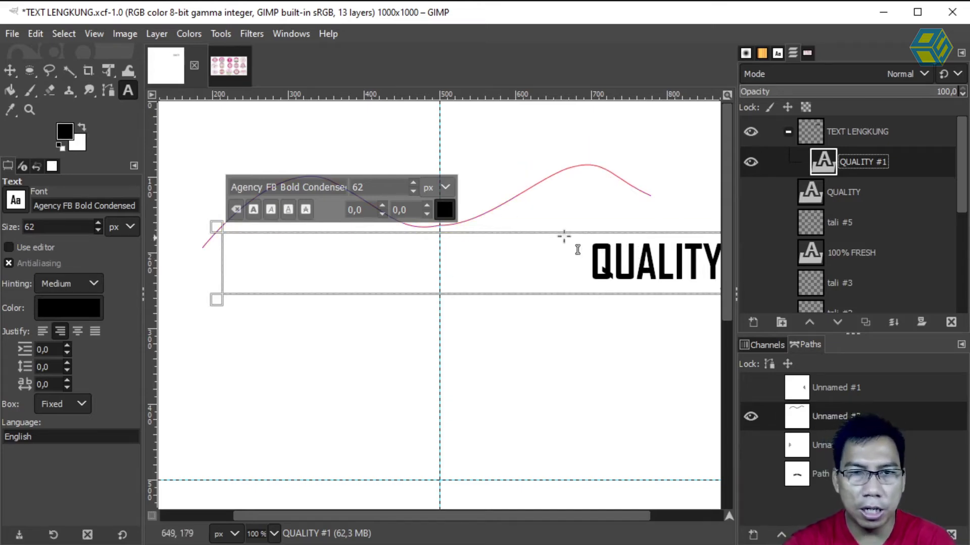
# Step: Shrink the QUALITY #1 text box so its right edge lines up with the end of the wavy path
pyautogui.moveTo(647, 522); pyautogui.dragTo(672, 522)
pyautogui.moveTo(695, 299); pyautogui.dragTo(620, 301)
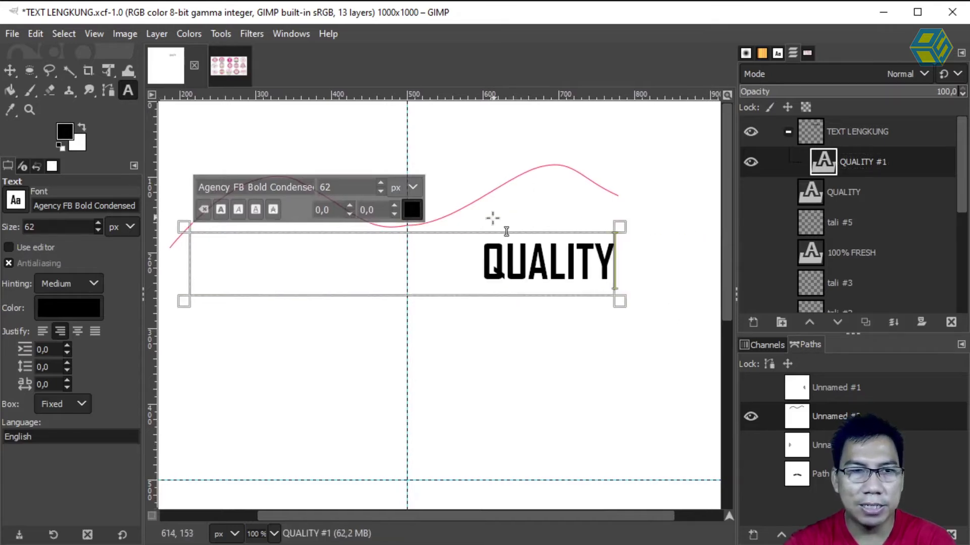
# Step: Try to reposition the QUALITY #1 text with the Move tool, undoing each unwanted shift
pyautogui.press('m')
pyautogui.moveTo(268, 264); pyautogui.dragTo(256, 276)
pyautogui.hotkey('ctrl', 'z')
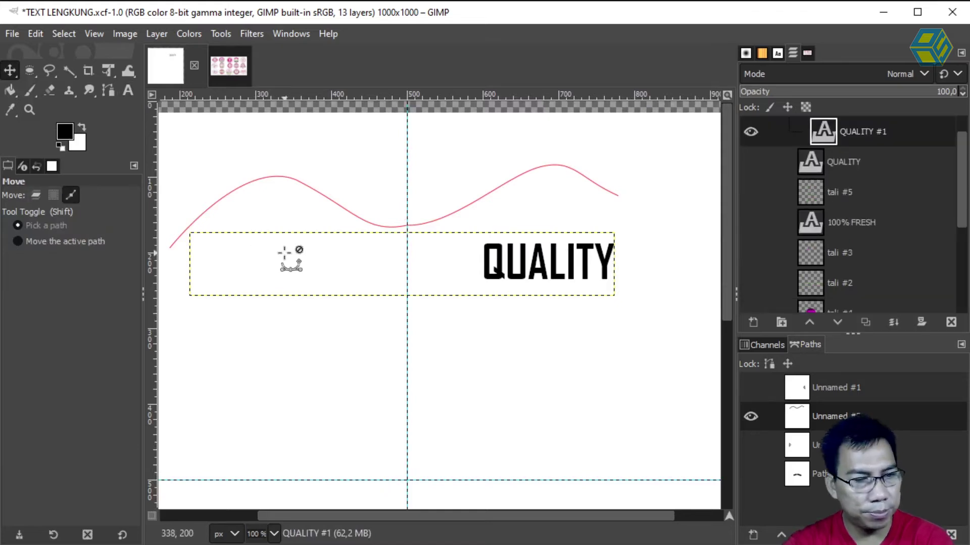
pyautogui.hotkey('ctrl', 'z')
pyautogui.click(850, 161)
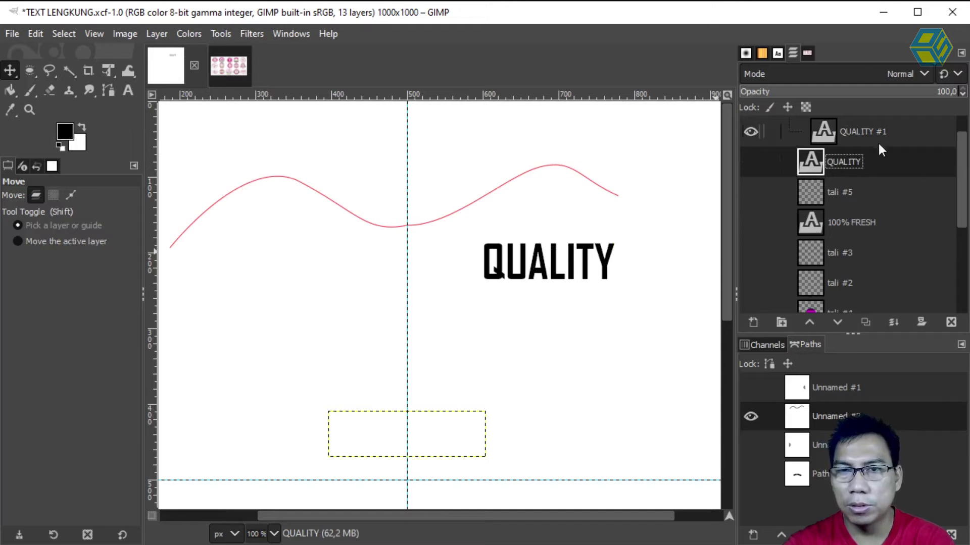
pyautogui.click(894, 141)
pyautogui.moveTo(579, 244); pyautogui.dragTo(534, 286)
pyautogui.hotkey('ctrl', 'z')
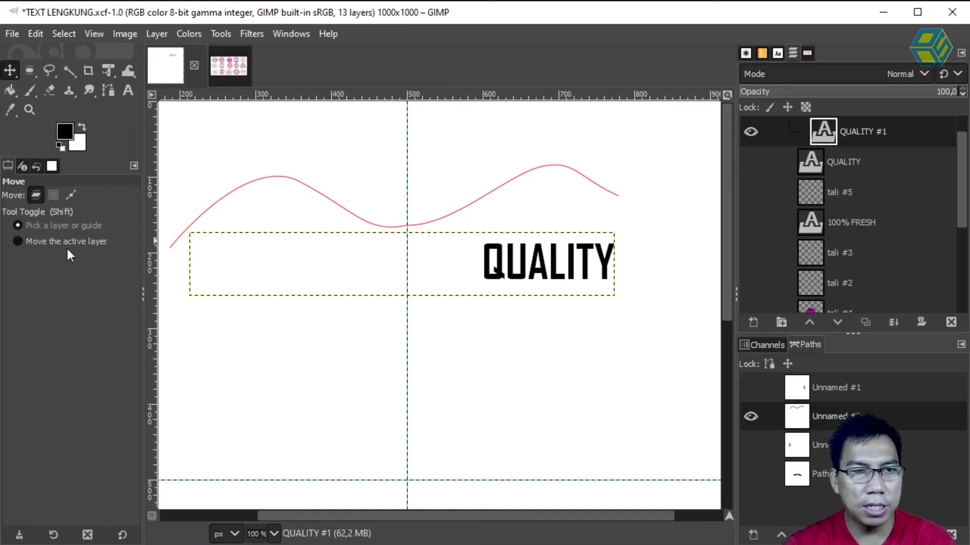
# Step: Set the Move tool to move the active layer, and shift QUALITY #1 slightly down and left to the wavy path's start
pyautogui.click(22, 241)
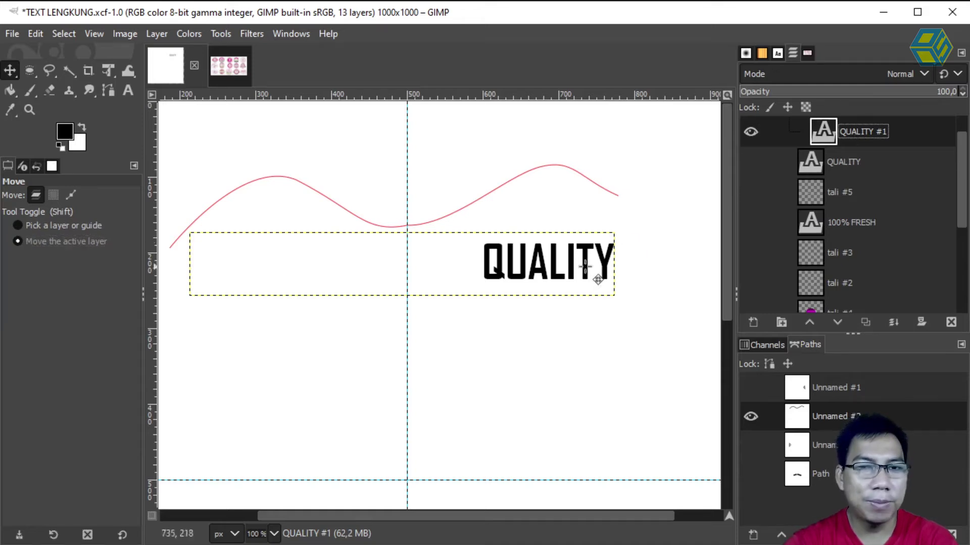
pyautogui.moveTo(554, 270); pyautogui.dragTo(529, 282)
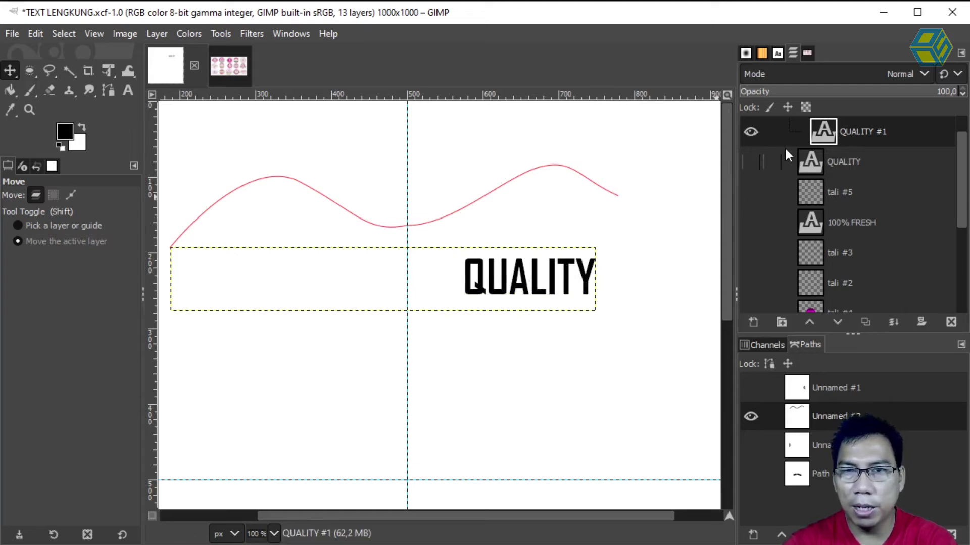
# Step: Widen the QUALITY #1 text box to the wavy path's end and test it with Text along Path, undoing the generated path
pyautogui.doubleClick(822, 132)
pyautogui.moveTo(601, 323); pyautogui.dragTo(638, 329)
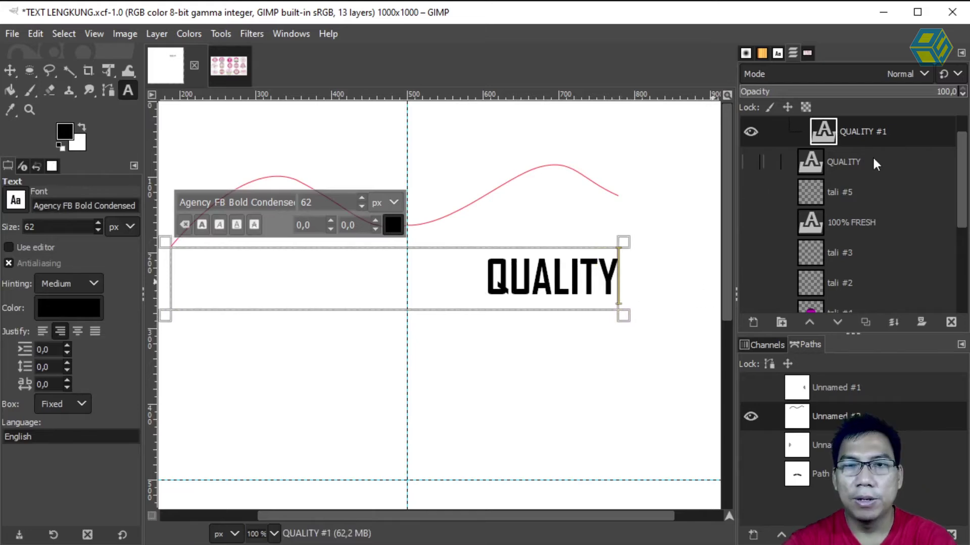
pyautogui.rightClick(859, 133)
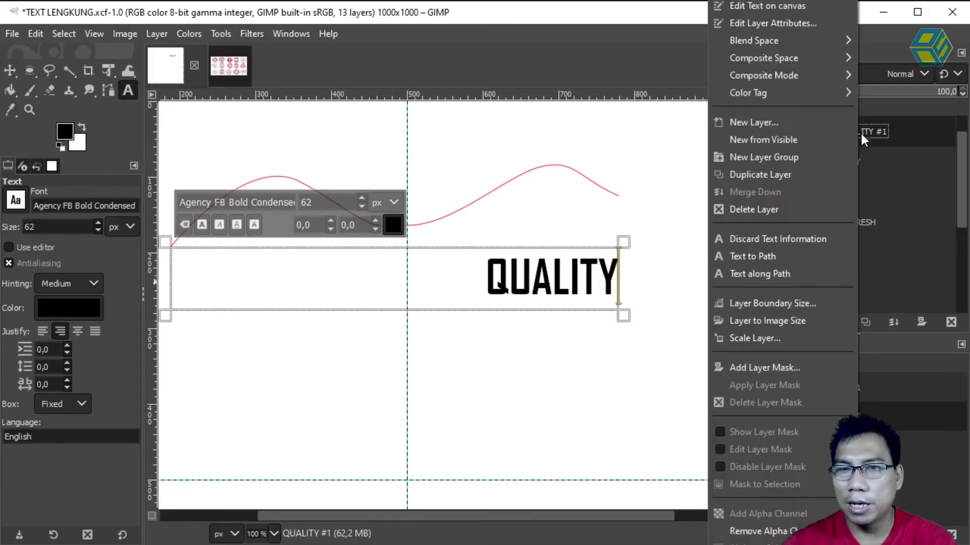
pyautogui.click(787, 276)
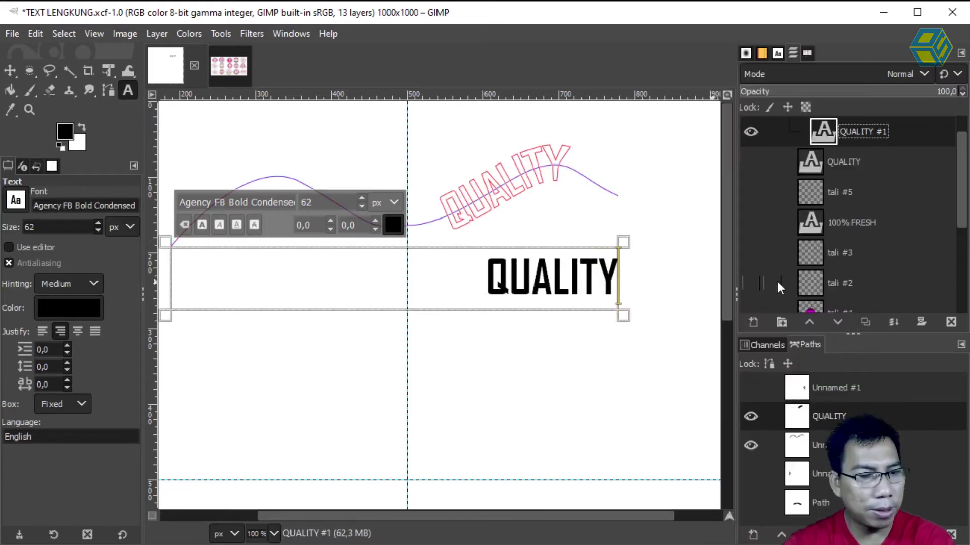
pyautogui.hotkey('ctrl', 'z')
# Step: Extend the QUALITY #1 text box beyond the wavy path's end, test Text along Path, and undo the generated path
pyautogui.moveTo(637, 330); pyautogui.dragTo(698, 331)
pyautogui.rightClick(871, 132)
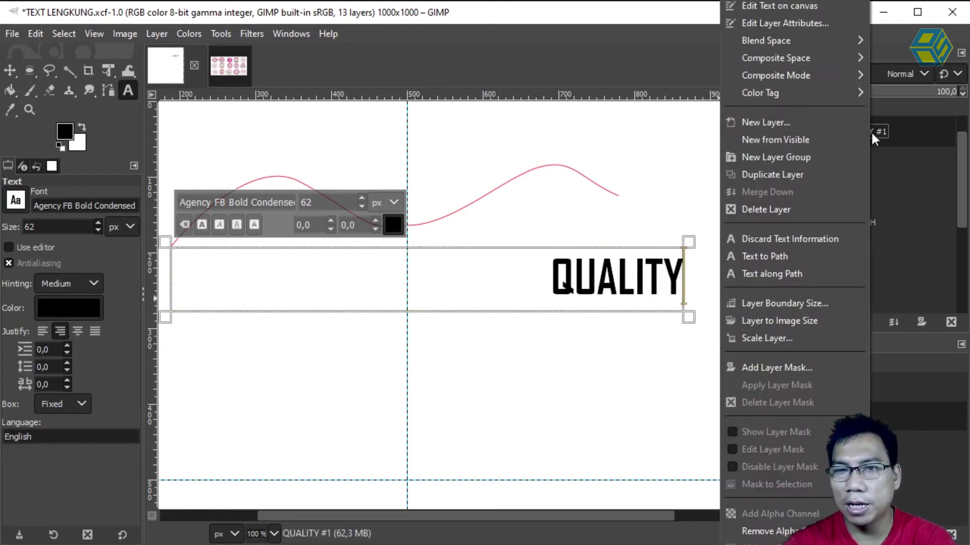
pyautogui.click(796, 275)
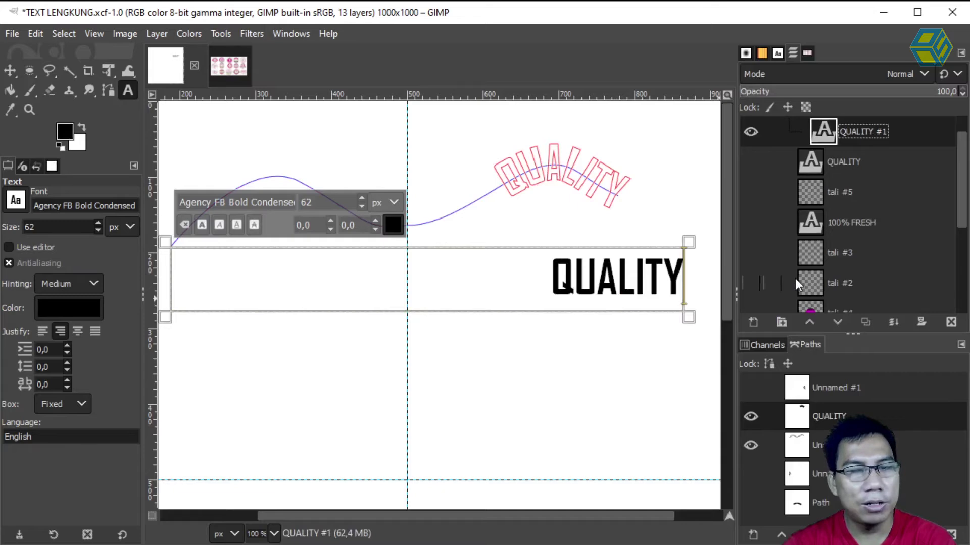
pyautogui.hotkey('ctrl', 'z')
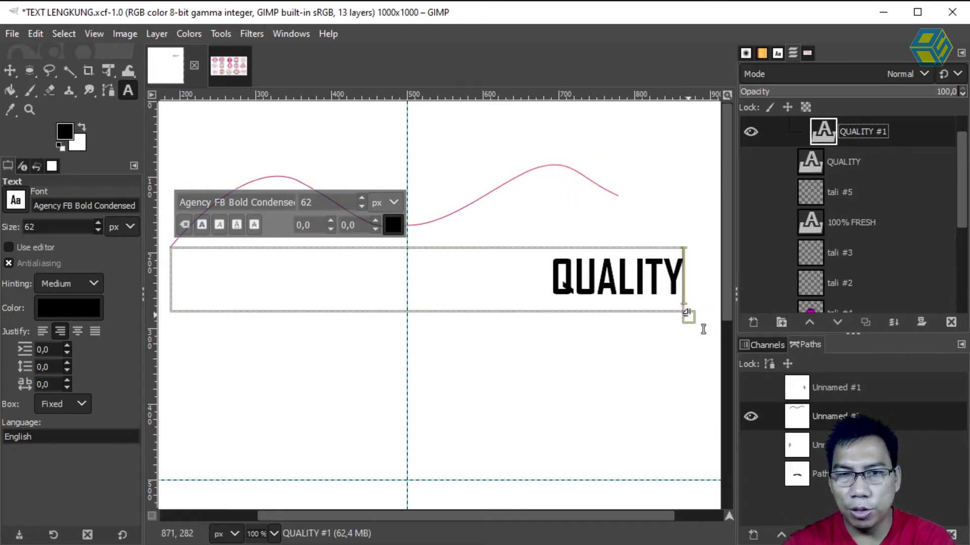
# Step: Narrow the QUALITY #1 text box to end well before the wavy path's end, test Text along Path, and undo the result
pyautogui.moveTo(695, 334); pyautogui.dragTo(564, 335)
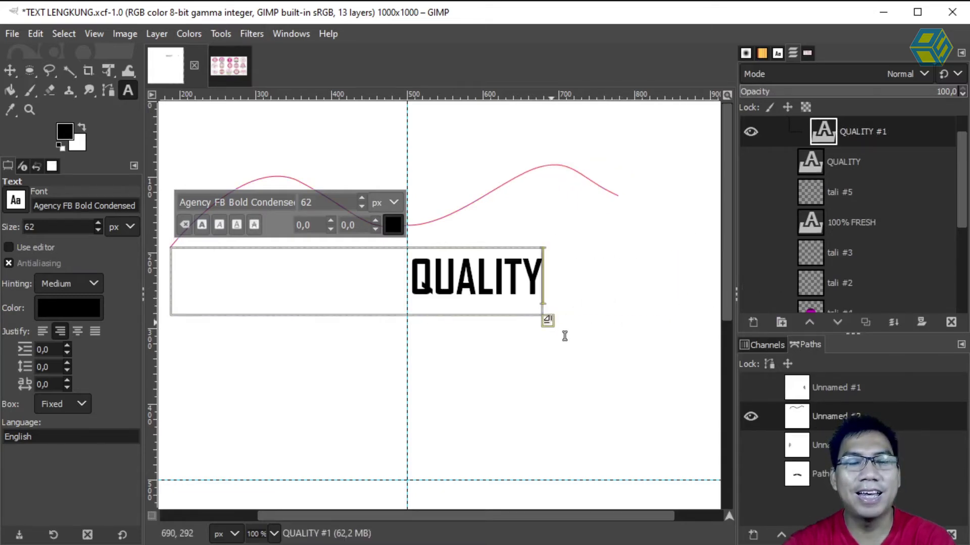
pyautogui.rightClick(860, 131)
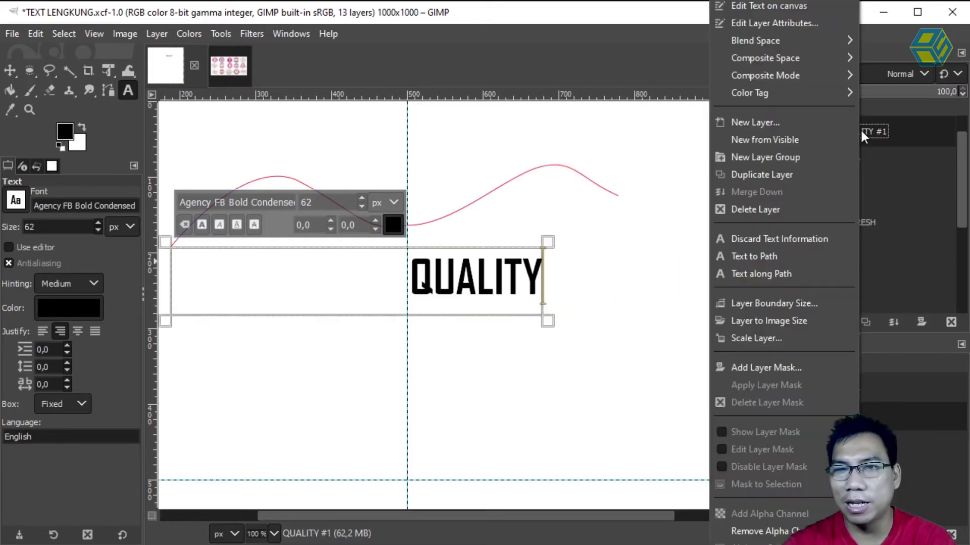
pyautogui.click(760, 275)
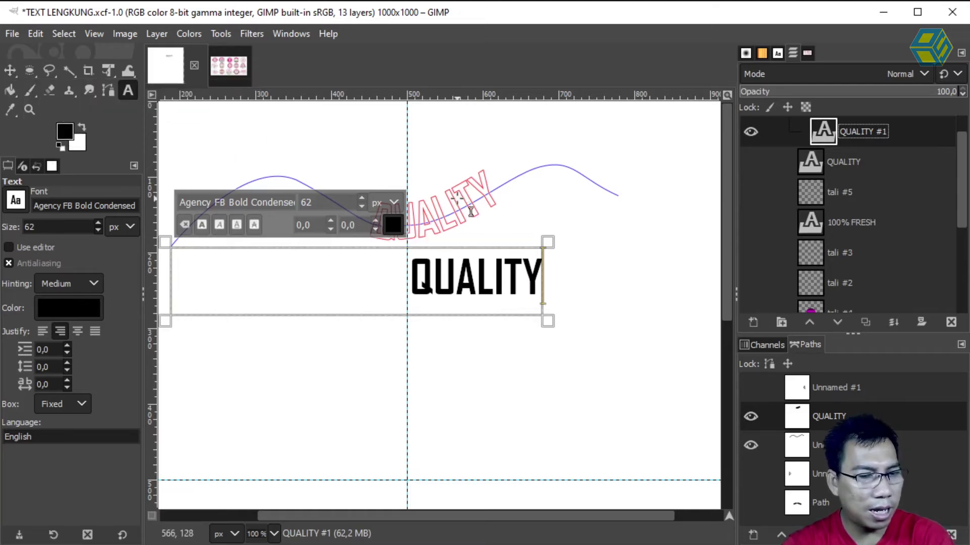
pyautogui.hotkey('ctrl', 'z')
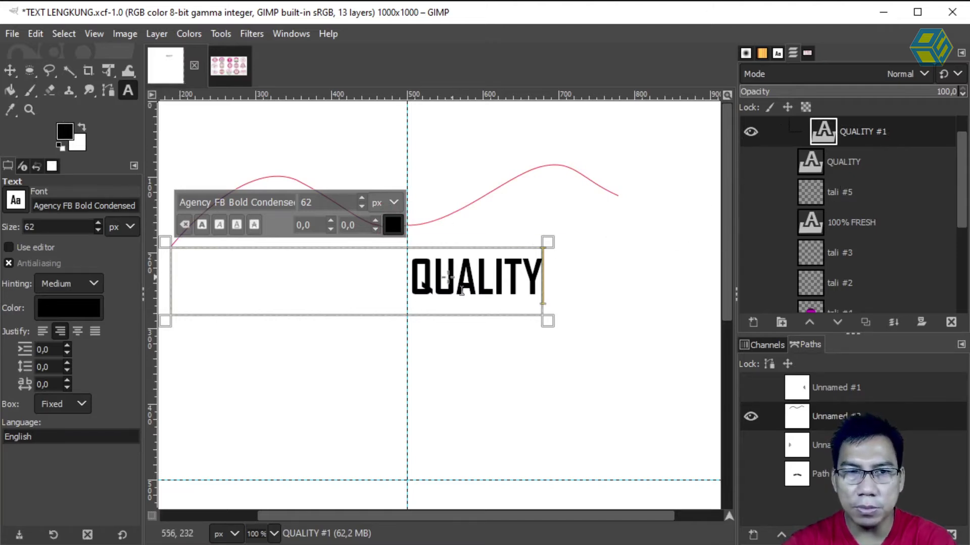
# Step: Center-justify the whole QUALITY text and widen its letter spacing, trying 10 and 20 before setting it to 30
pyautogui.moveTo(411, 273); pyautogui.dragTo(557, 277)
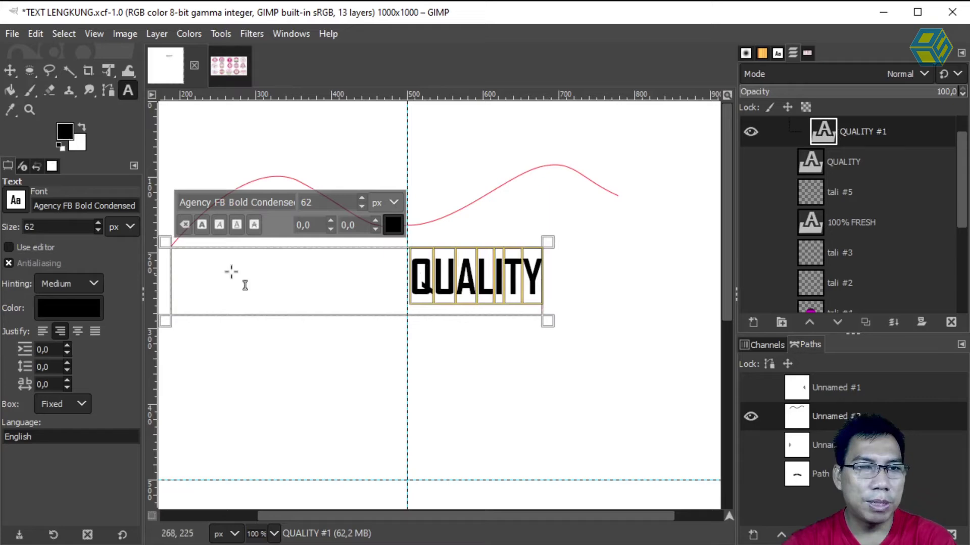
pyautogui.click(74, 331)
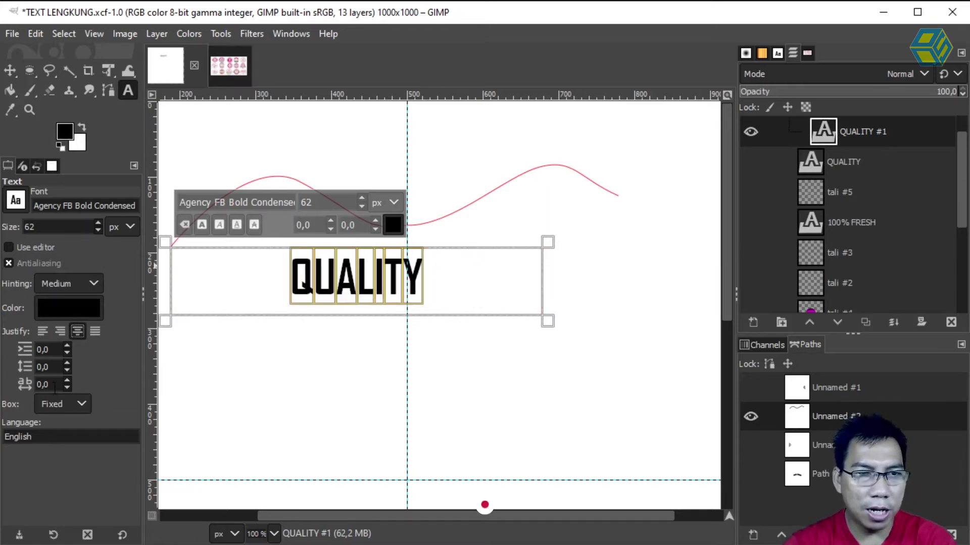
pyautogui.moveTo(53, 385); pyautogui.dragTo(20, 381)
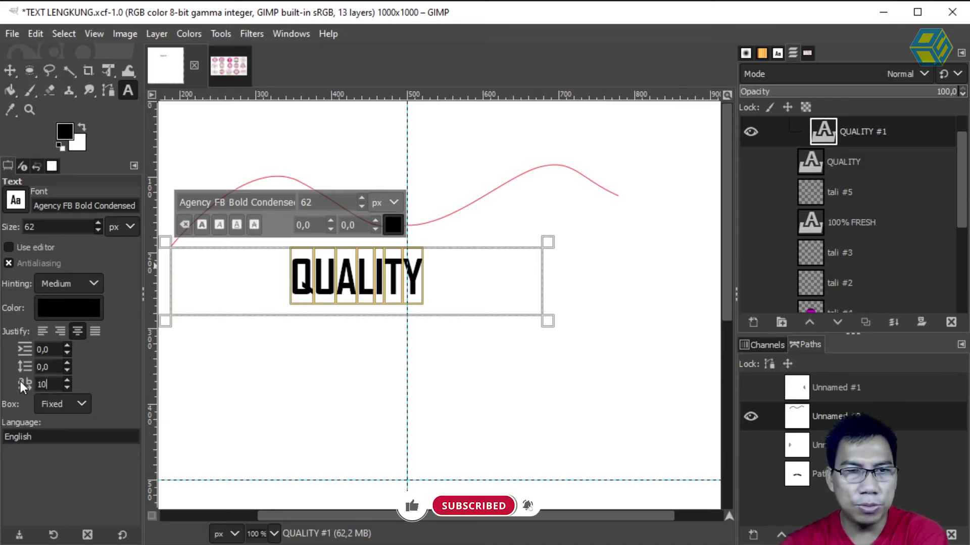
pyautogui.write('10,020')
pyautogui.press('Return')
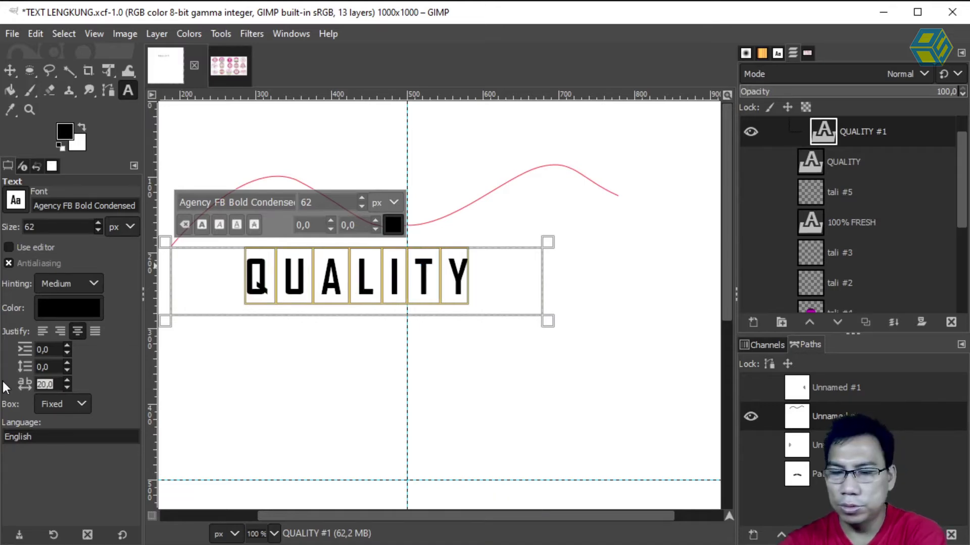
pyautogui.write('30')
pyautogui.press('Return')
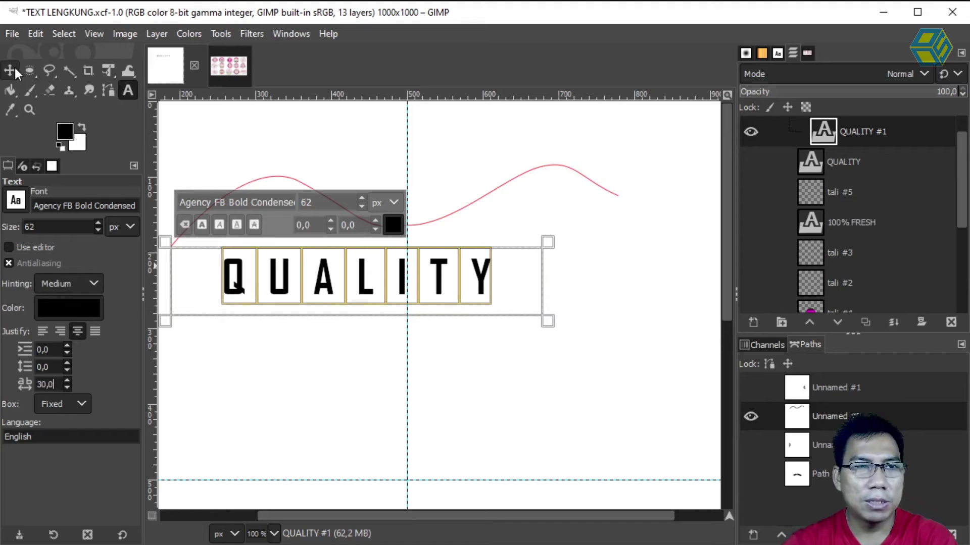
# Step: Test Text along Path on the centered, letter-spaced QUALITY #1 text, inspect it with the Move tool, and undo the generated path
pyautogui.click(865, 151)
pyautogui.rightClick(861, 130)
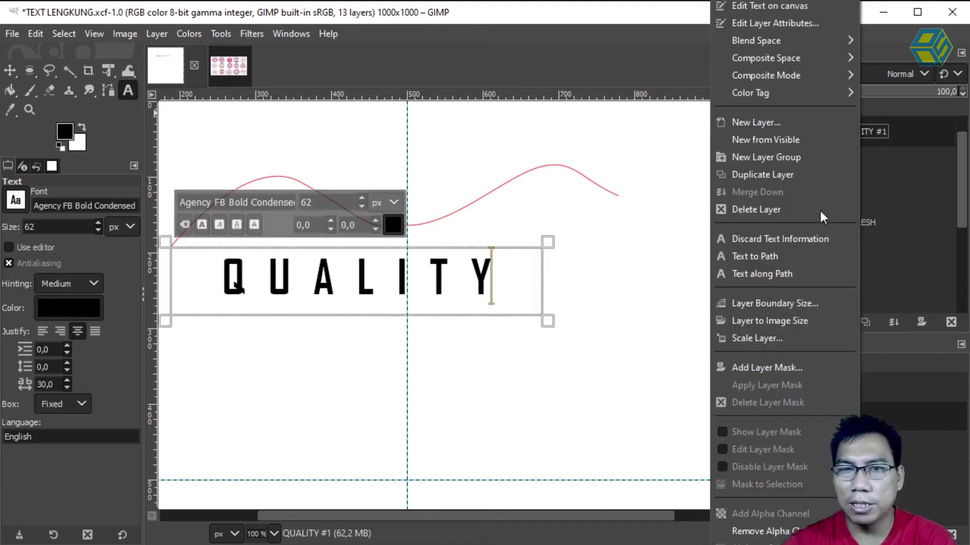
pyautogui.click(783, 275)
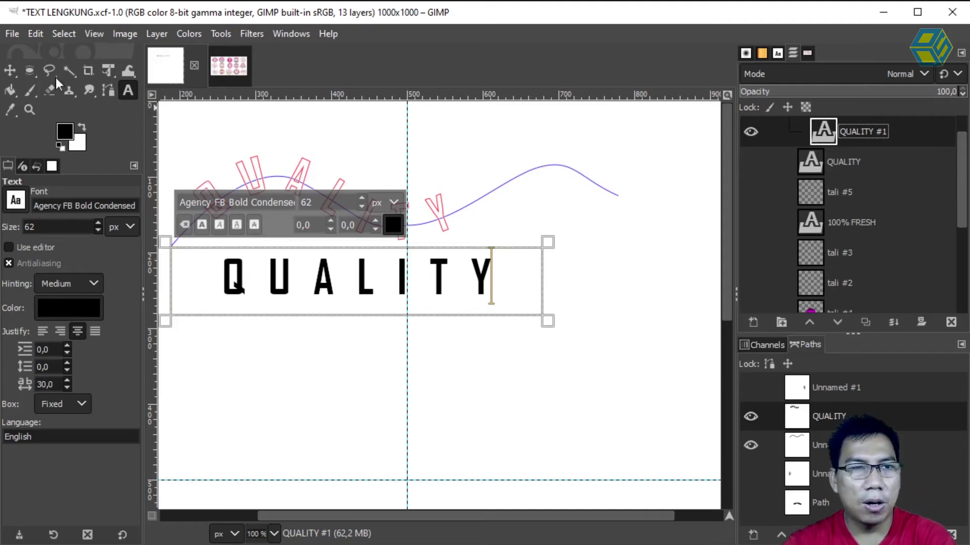
pyautogui.click(10, 70)
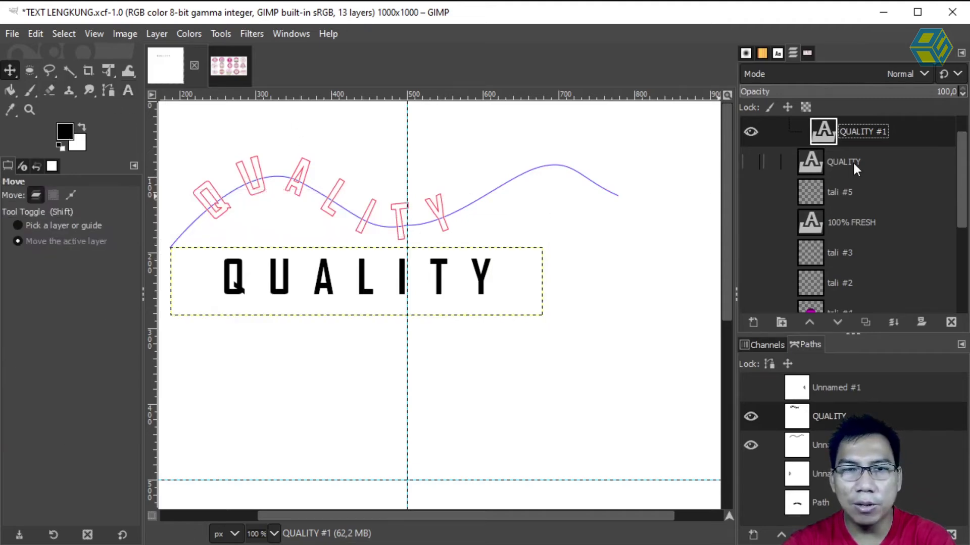
pyautogui.hotkey('ctrl', 'z')
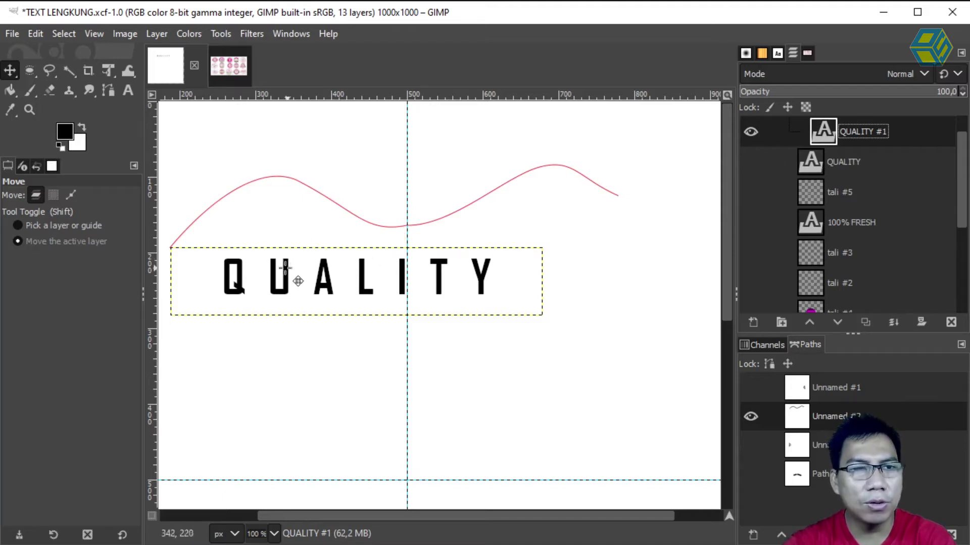
# Step: Move the QUALITY #1 layer straight down away from the wavy path and test Text along Path, undoing the generated path
pyautogui.moveTo(284, 275); pyautogui.dragTo(285, 344)
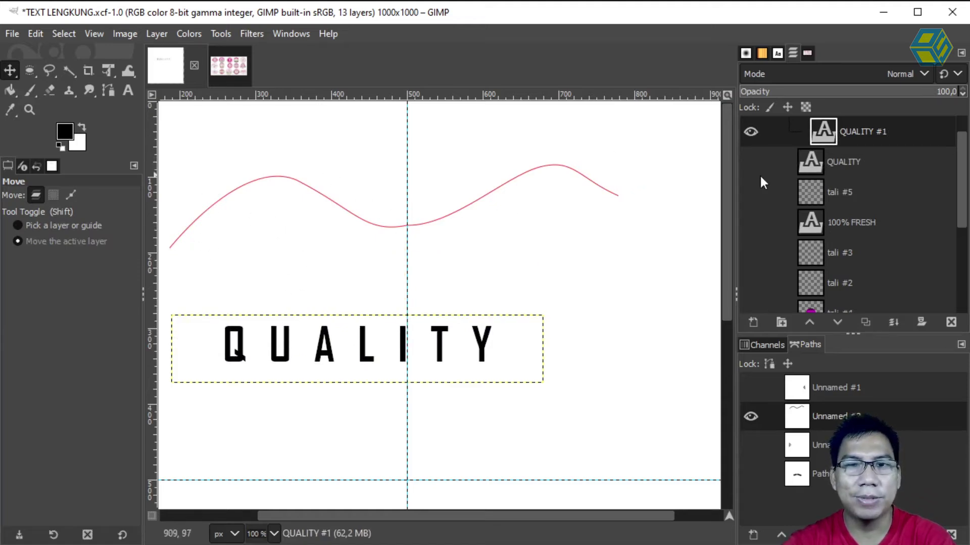
pyautogui.rightClick(826, 130)
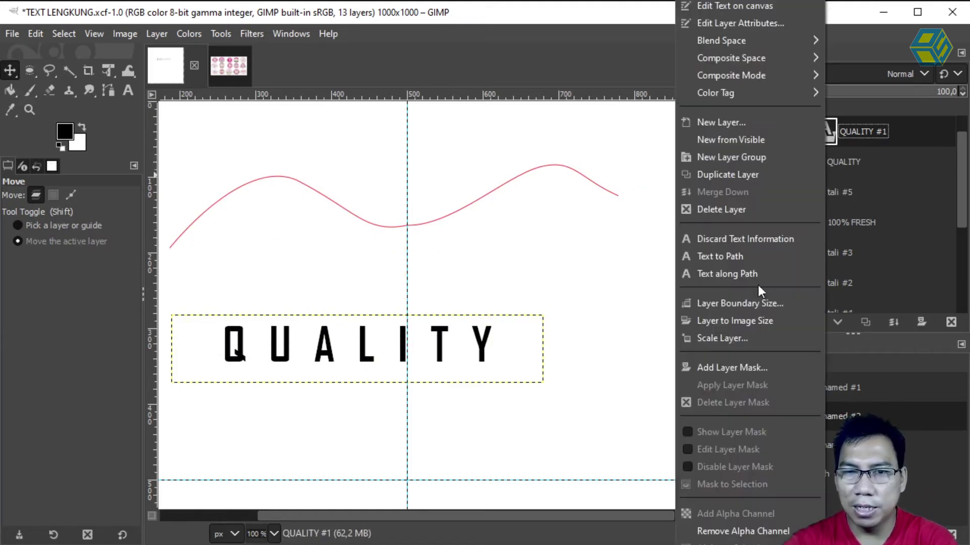
pyautogui.click(741, 275)
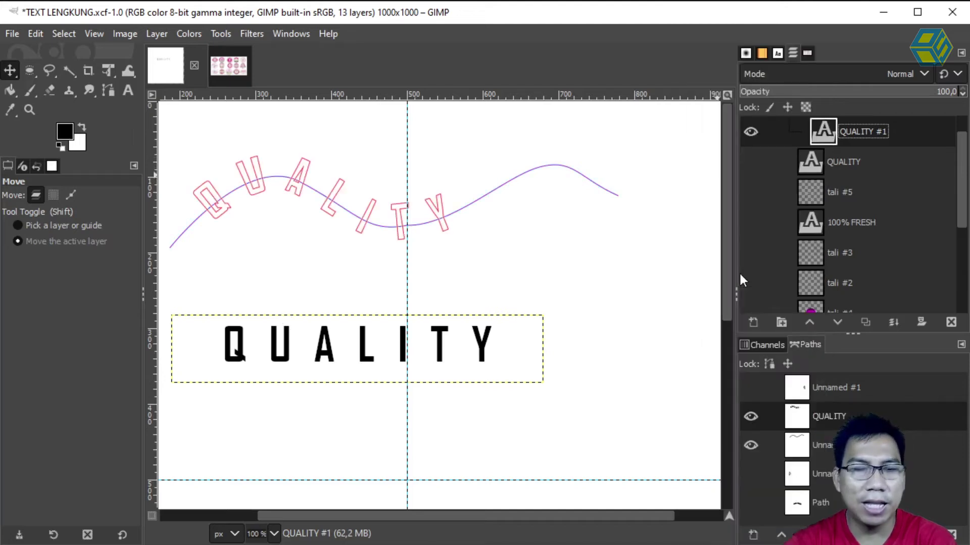
pyautogui.hotkey('ctrl', 'z')
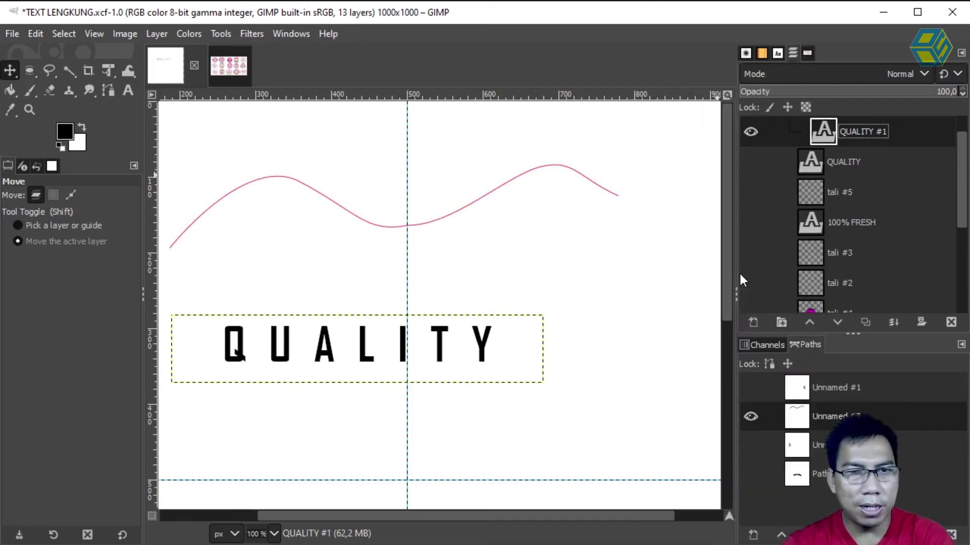
pyautogui.click(830, 156)
pyautogui.click(831, 130)
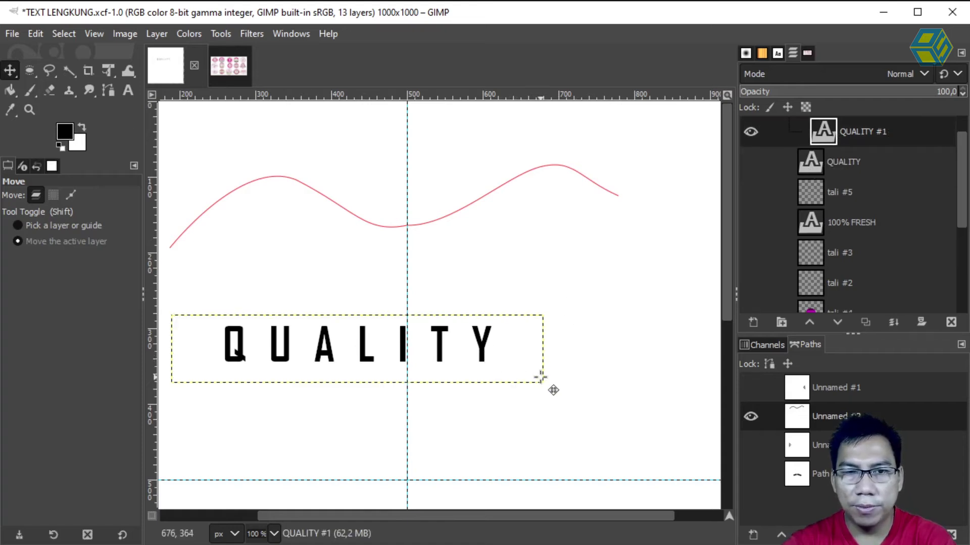
# Step: Widen the centered QUALITY #1 text box to line up with the wavy path's end and test Text along Path, undoing the result
pyautogui.doubleClick(811, 132)
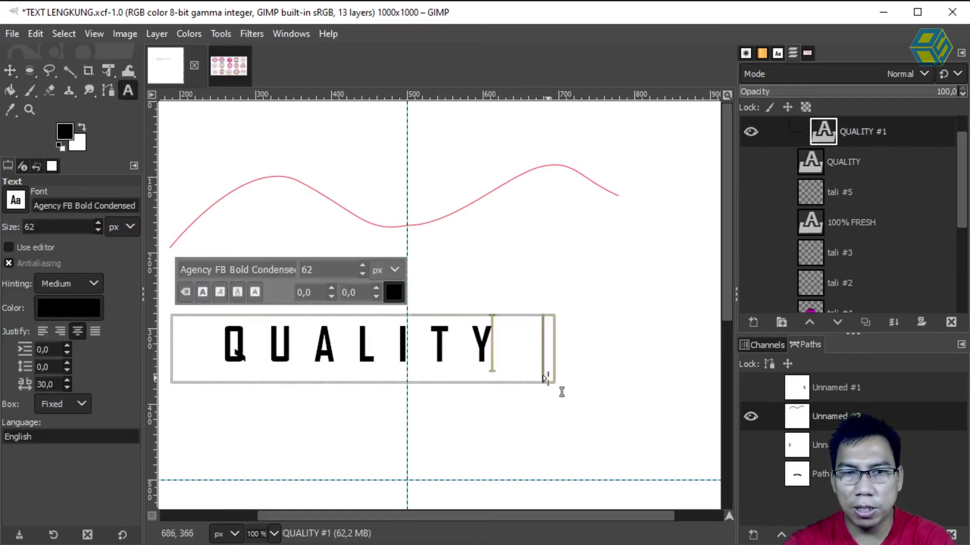
pyautogui.moveTo(563, 402); pyautogui.dragTo(642, 403)
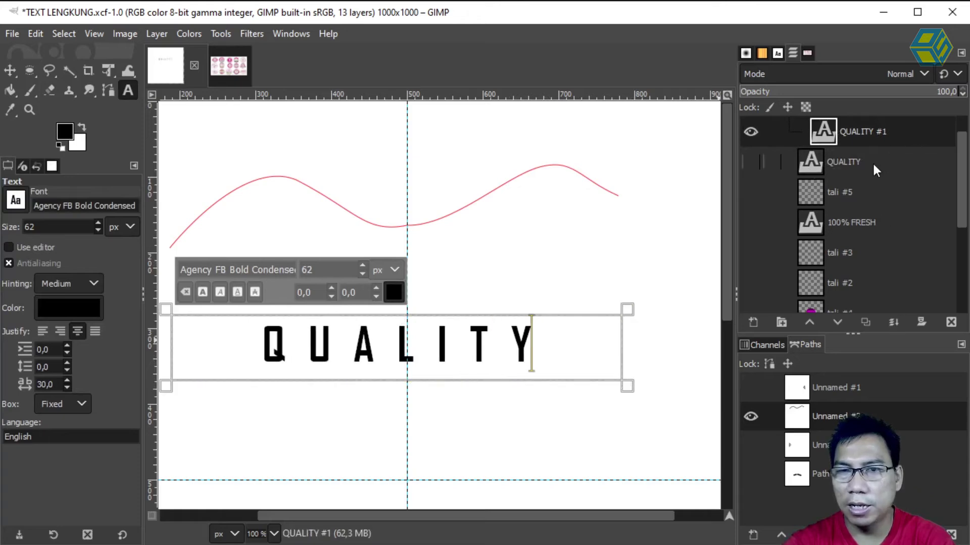
pyautogui.rightClick(866, 132)
pyautogui.click(777, 274)
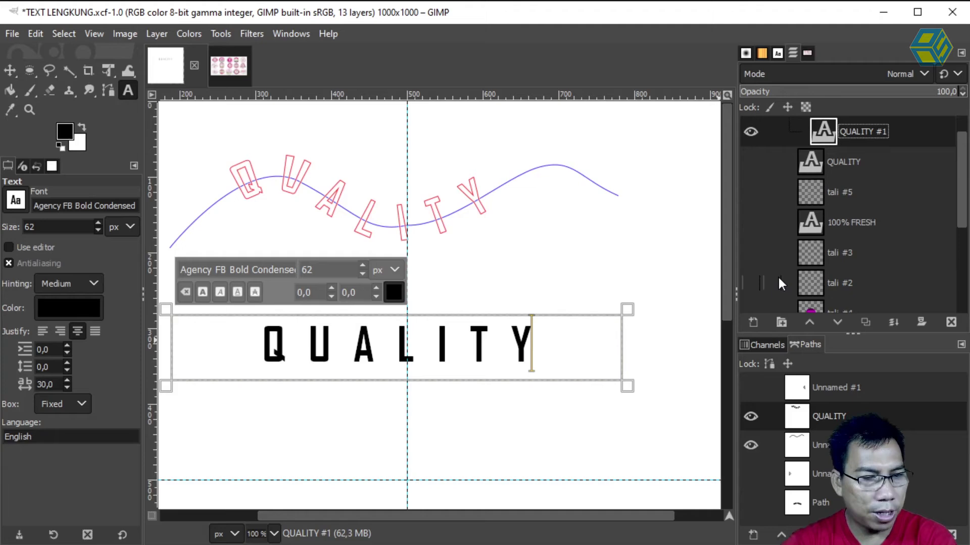
pyautogui.hotkey('ctrl', 'z')
# Step: Increase the QUALITY #1 text box height to about 173 px and test Text along Path, undoing the generated path
pyautogui.moveTo(640, 402); pyautogui.dragTo(641, 467)
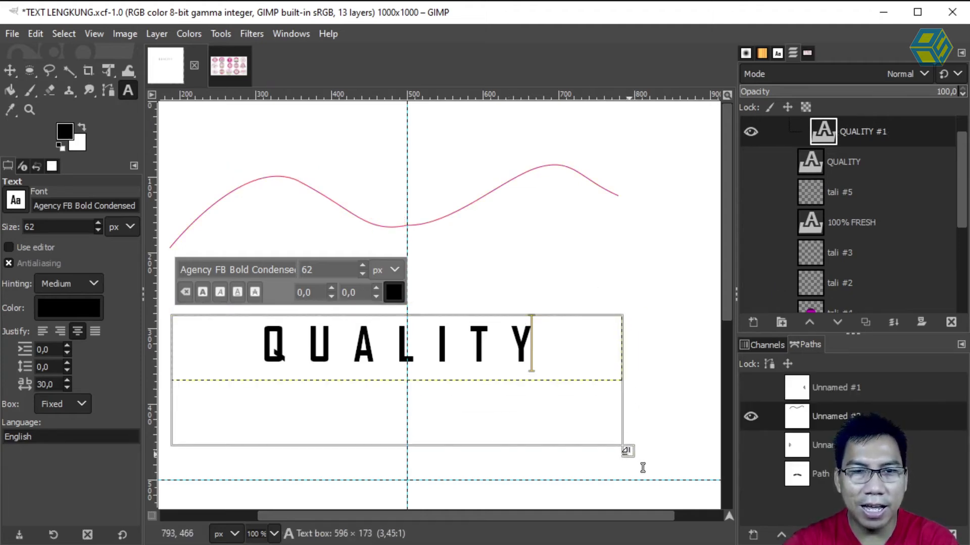
pyautogui.click(343, 412)
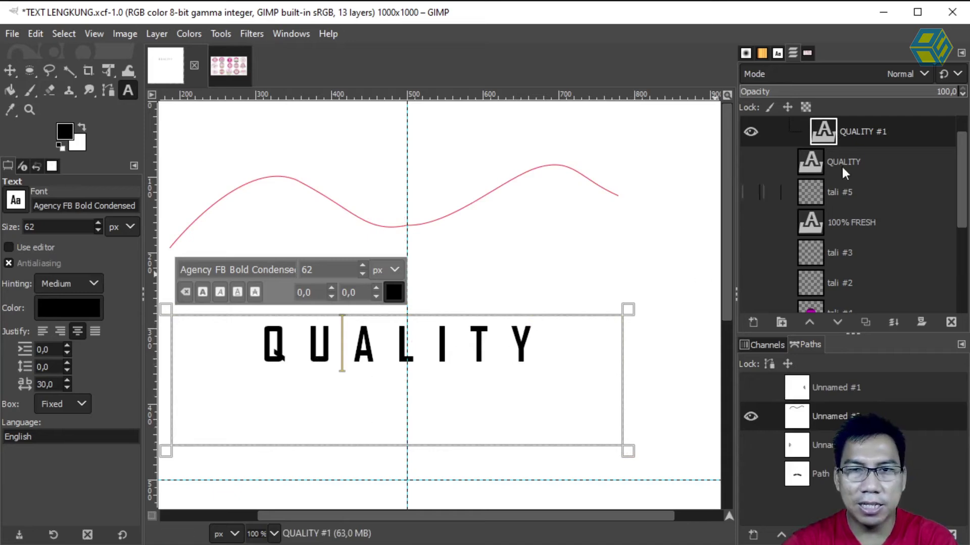
pyautogui.rightClick(851, 131)
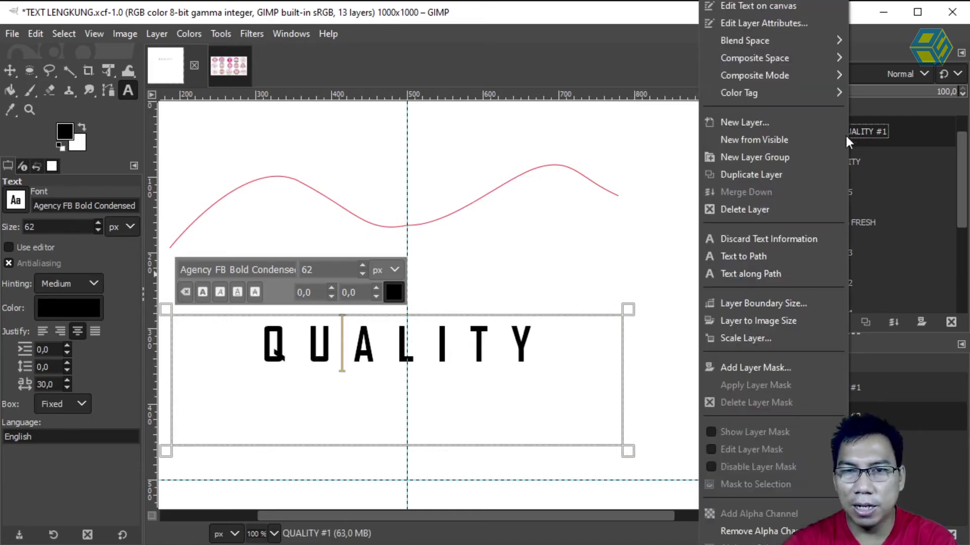
pyautogui.click(774, 273)
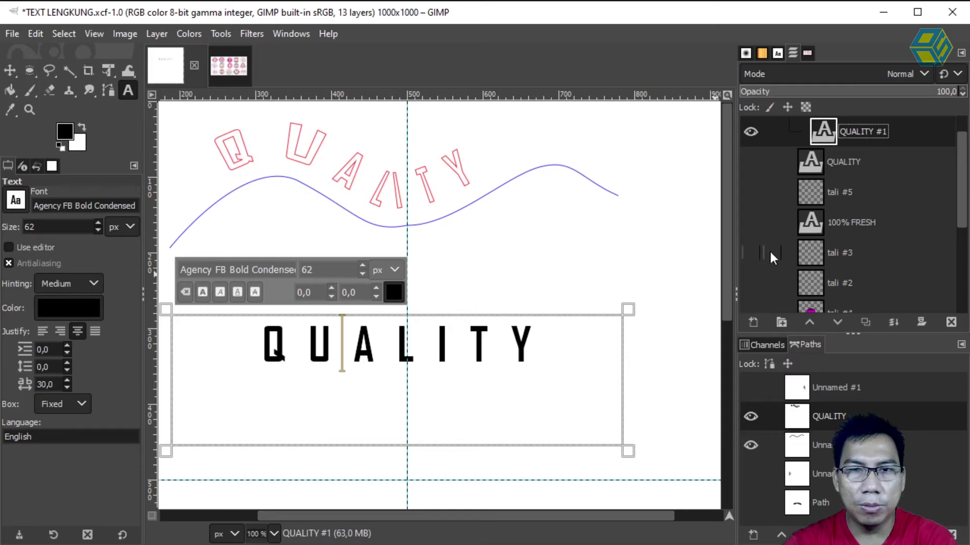
pyautogui.rightClick(842, 137)
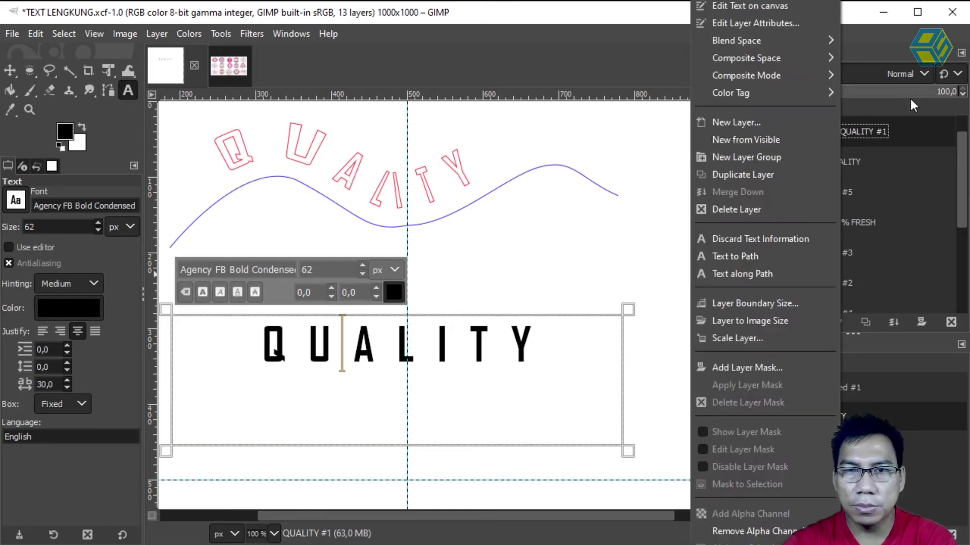
pyautogui.click(896, 131)
pyautogui.hotkey('ctrl', 'z')
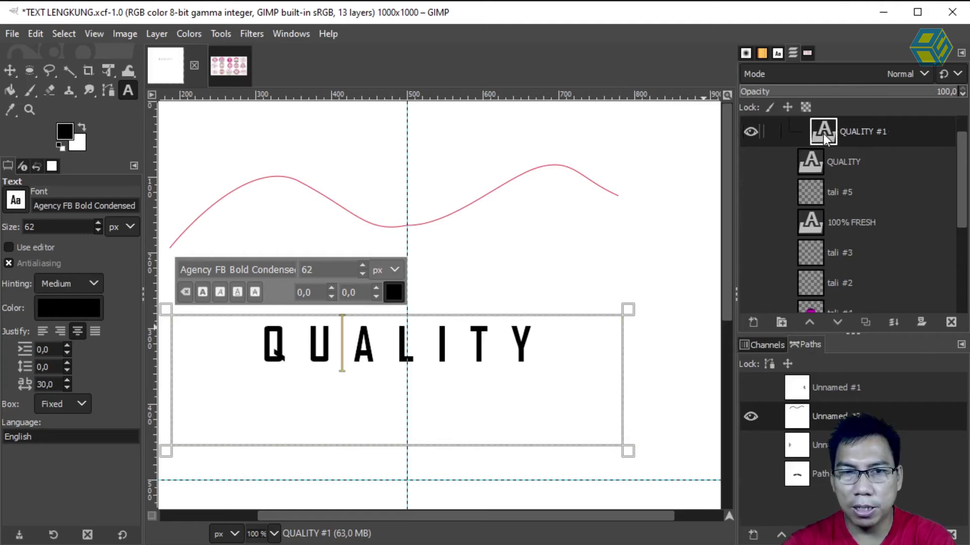
# Step: Shrink the QUALITY #1 text box height to about 20 px and test Text along Path, undoing the generated path
pyautogui.moveTo(643, 464); pyautogui.dragTo(653, 362)
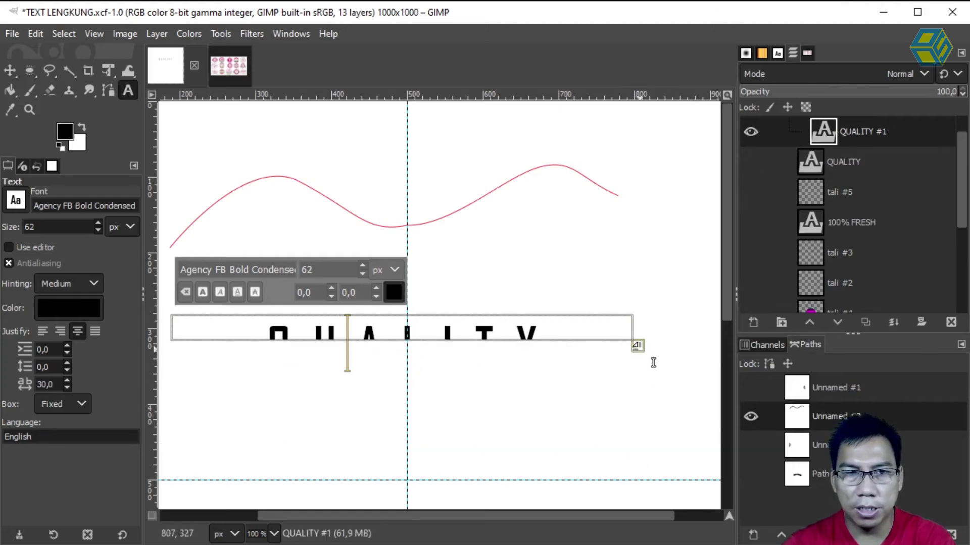
pyautogui.moveTo(651, 363); pyautogui.dragTo(649, 353)
pyautogui.rightClick(828, 134)
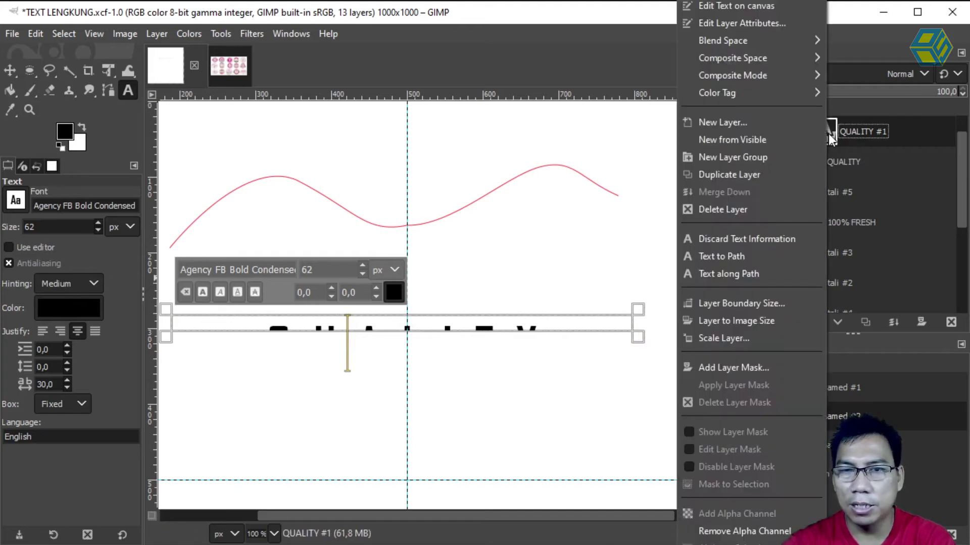
pyautogui.click(742, 274)
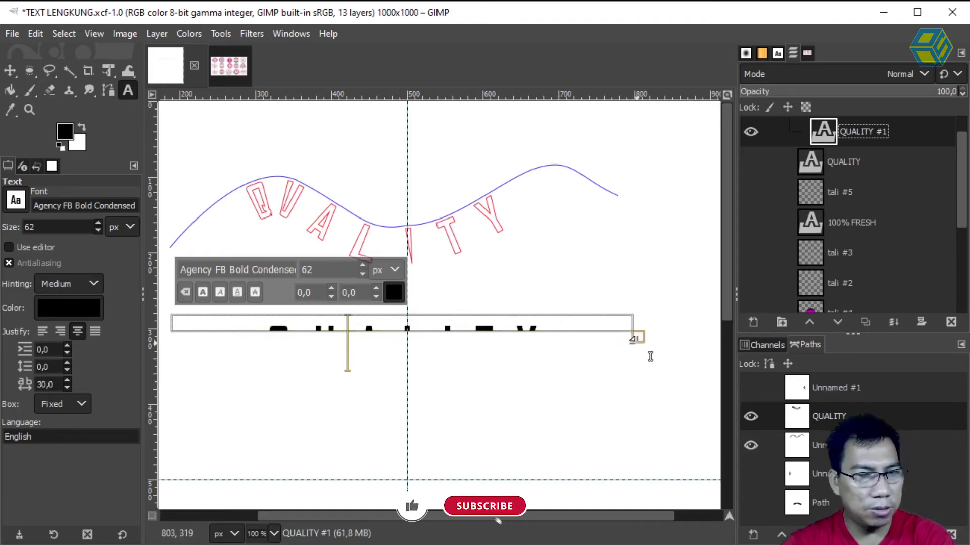
pyautogui.hotkey('ctrl', 'z')
# Step: Enlarge the QUALITY #1 text box height to about 85 px and generate its text along the wavy path
pyautogui.moveTo(649, 348); pyautogui.dragTo(650, 398)
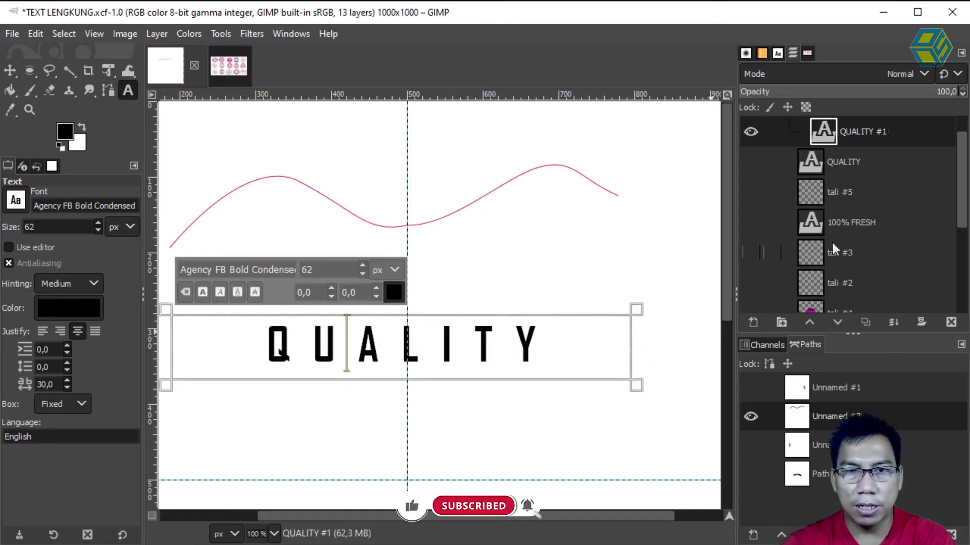
pyautogui.rightClick(809, 274)
pyautogui.click(770, 274)
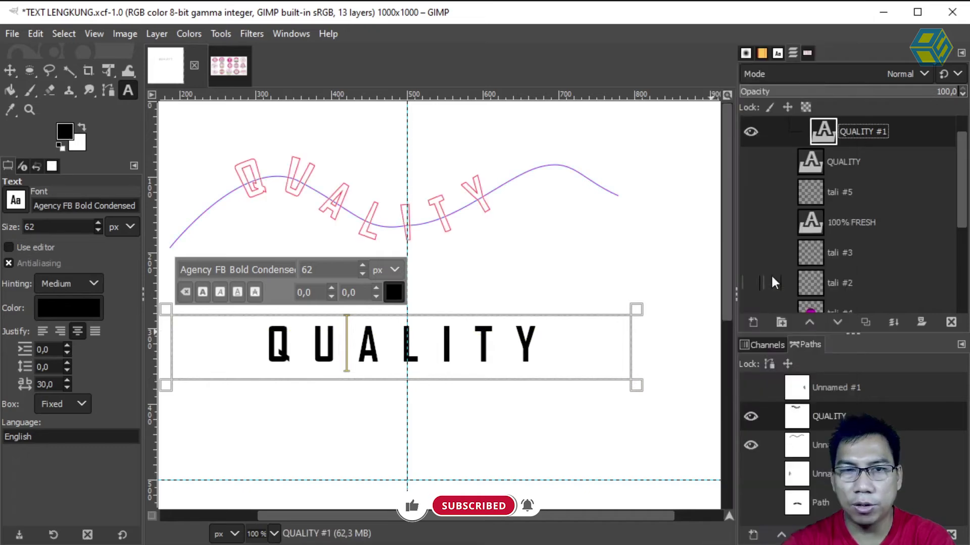
# Step: Hide the QUALITY #1 text layer and add a transparent 1000 × 1000 px layer named "text jadi" above it
pyautogui.click(11, 72)
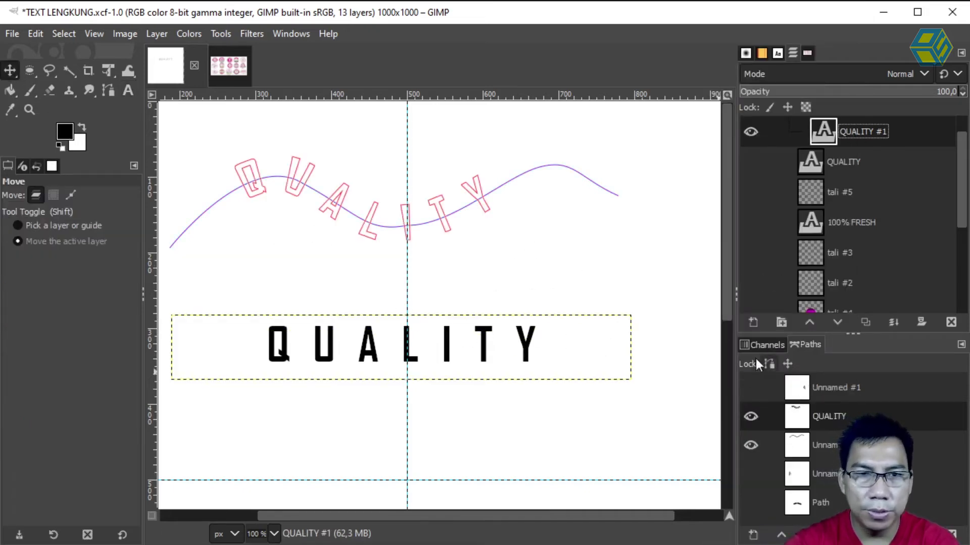
pyautogui.click(752, 131)
pyautogui.scroll(1, 850, 166)
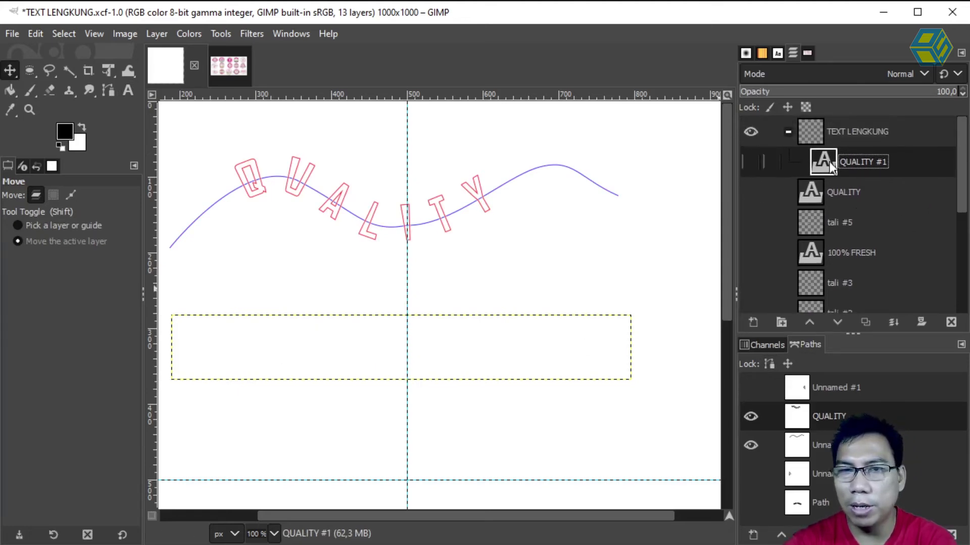
pyautogui.click(752, 322)
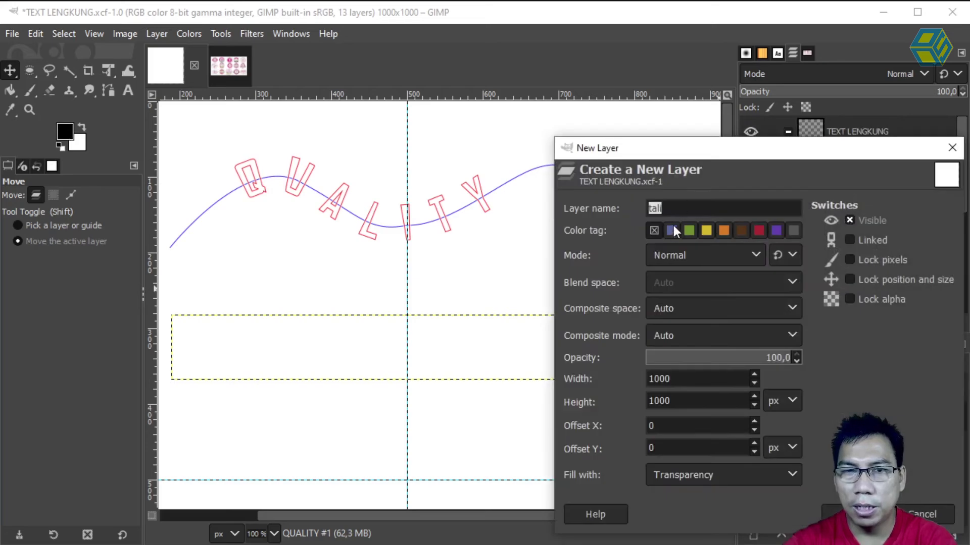
pyautogui.doubleClick(695, 207)
pyautogui.write('te')
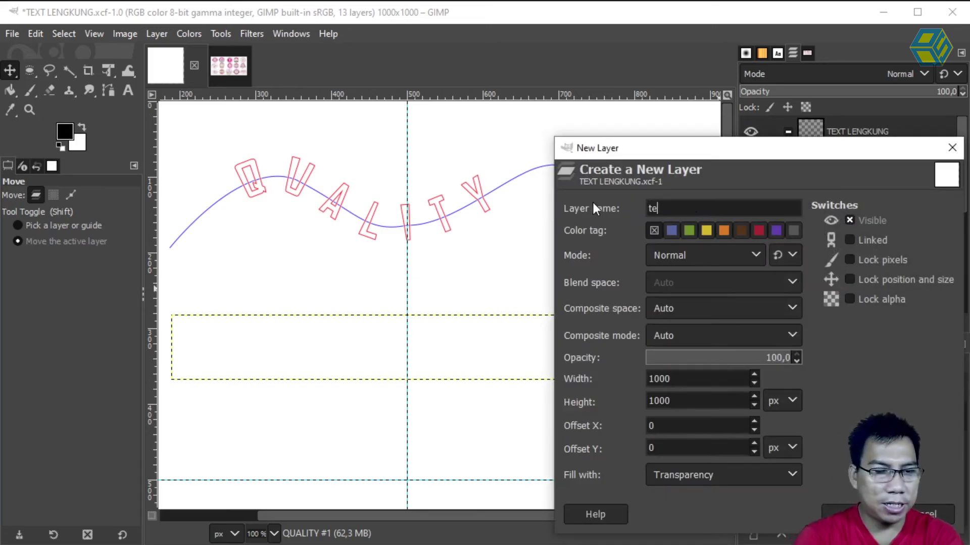
pyautogui.write('xt jadi')
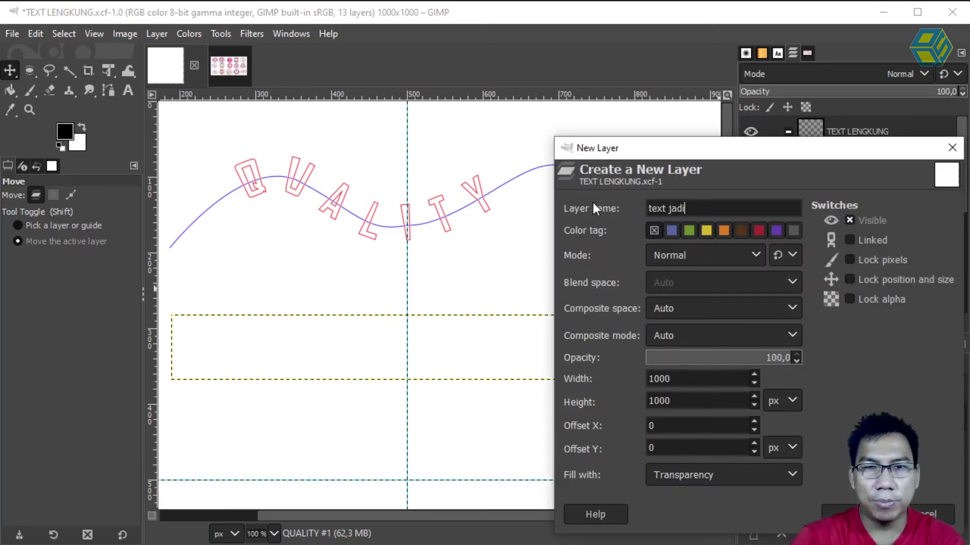
pyautogui.press('Return')
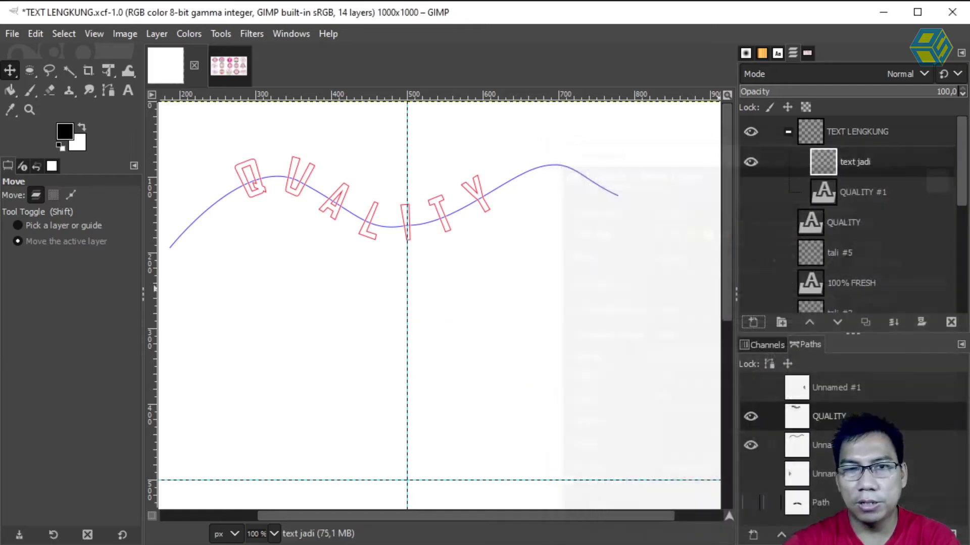
# Step: Toggle the visibility of the wavy path and the QUALITY path to compare the guide curve with the letter outlines
pyautogui.scroll(-2, 885, 232)
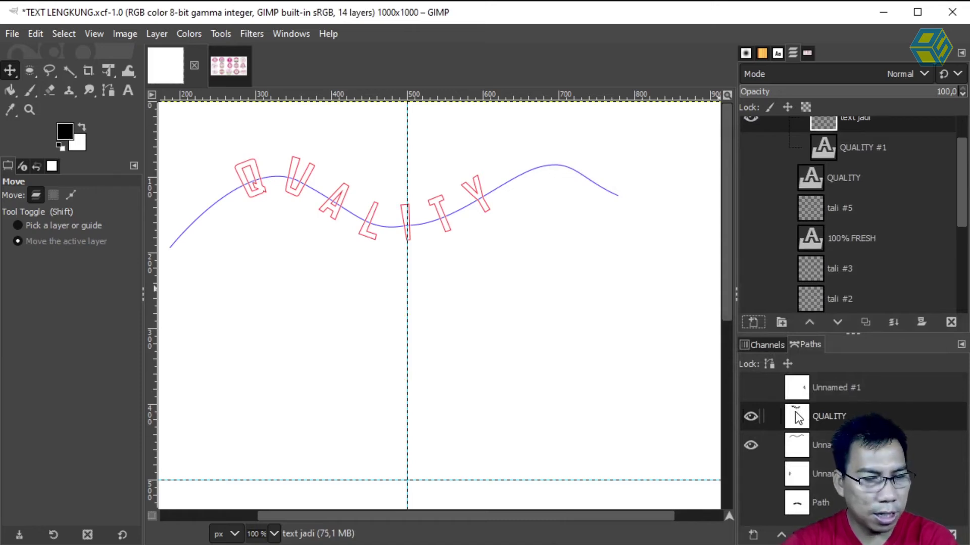
pyautogui.click(750, 445)
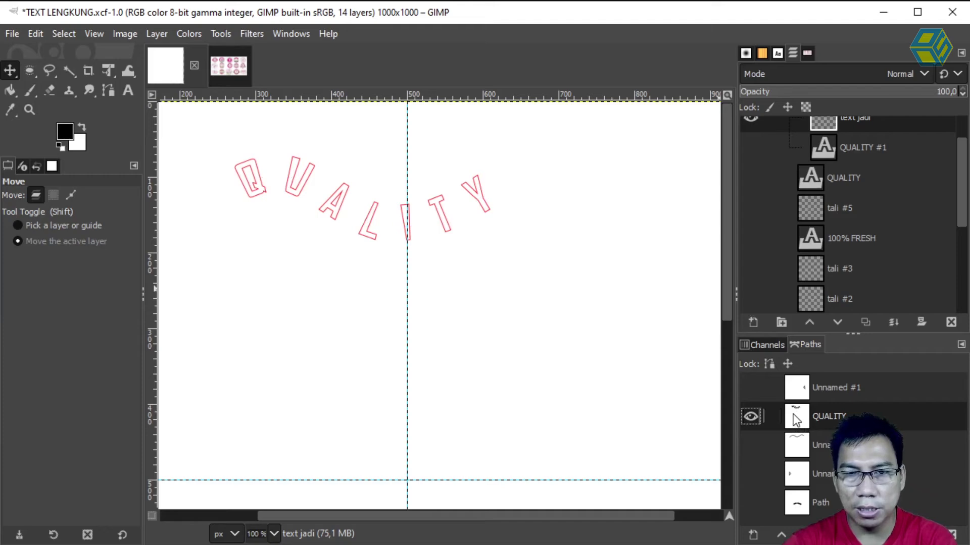
pyautogui.click(749, 444)
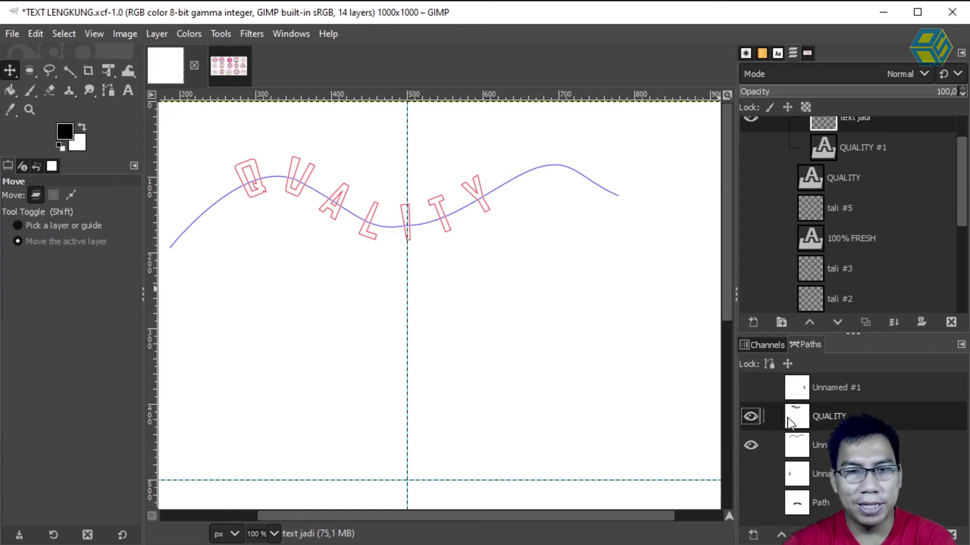
pyautogui.click(751, 444)
pyautogui.click(751, 442)
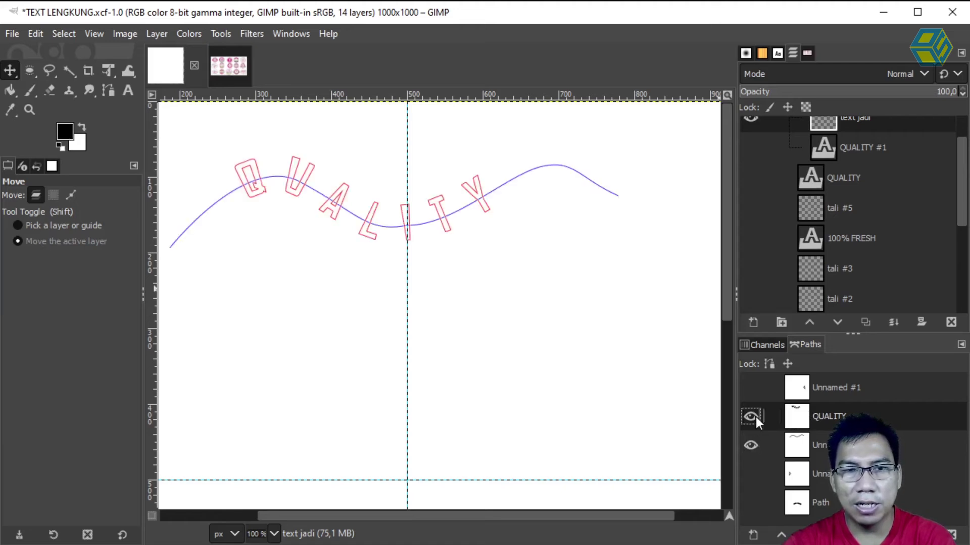
pyautogui.click(755, 416)
pyautogui.click(754, 415)
# Step: Convert the curved QUALITY path to a selection and hide both the wavy path and the QUALITY path
pyautogui.click(752, 444)
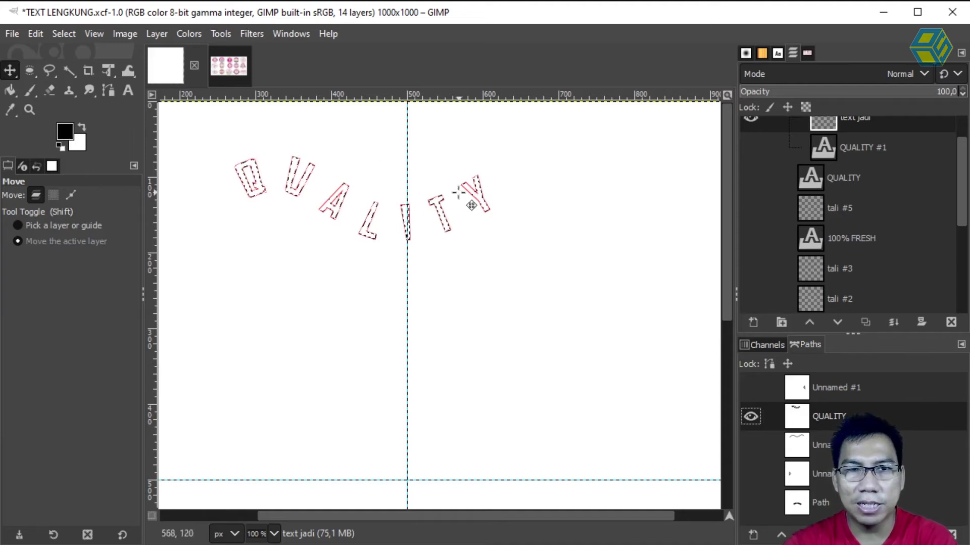
pyautogui.click(753, 416)
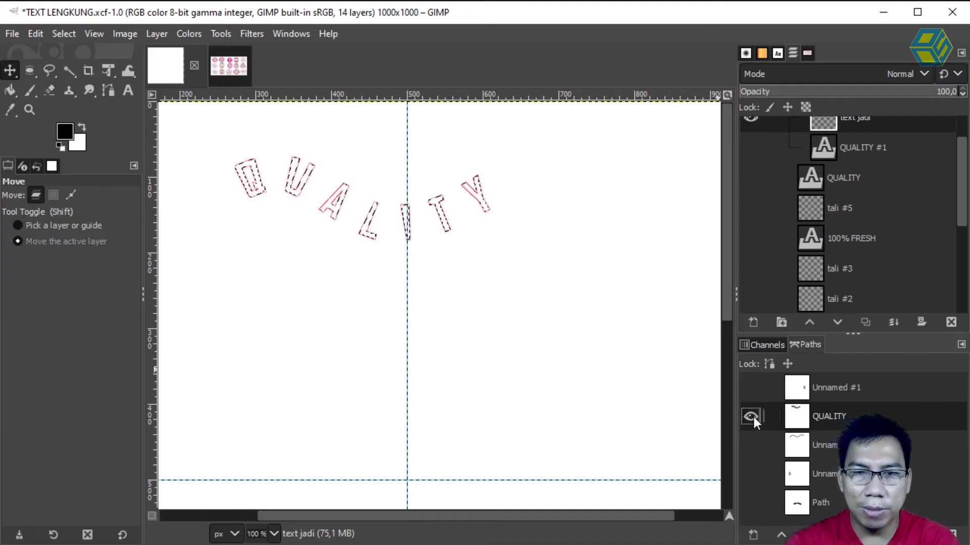
pyautogui.scroll(2, 958, 184)
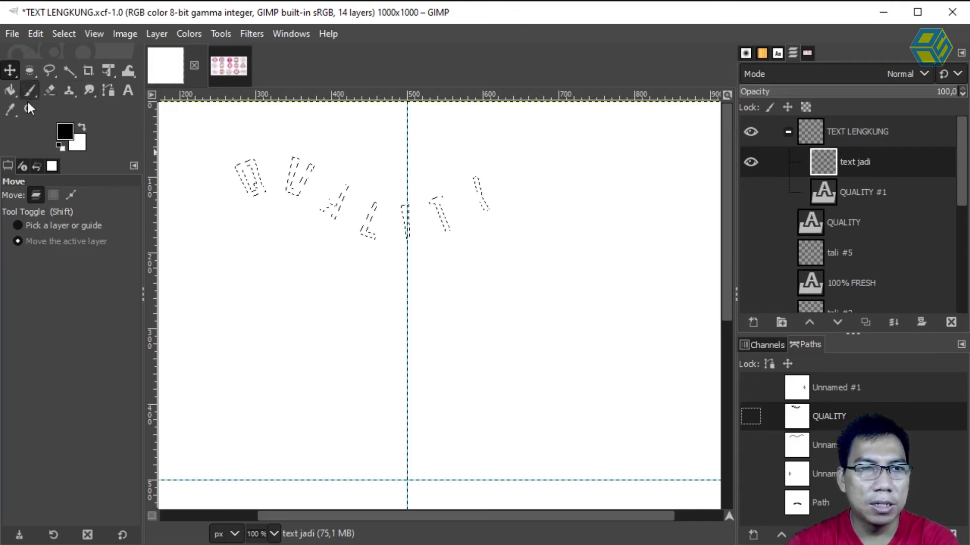
# Step: Fill the letter selection on text jadi with a linear Incandescent gradient from the Q to below the Y, and clear the selection
pyautogui.moveTo(14, 89)
pyautogui.click(71, 110)
pyautogui.click(22, 240)
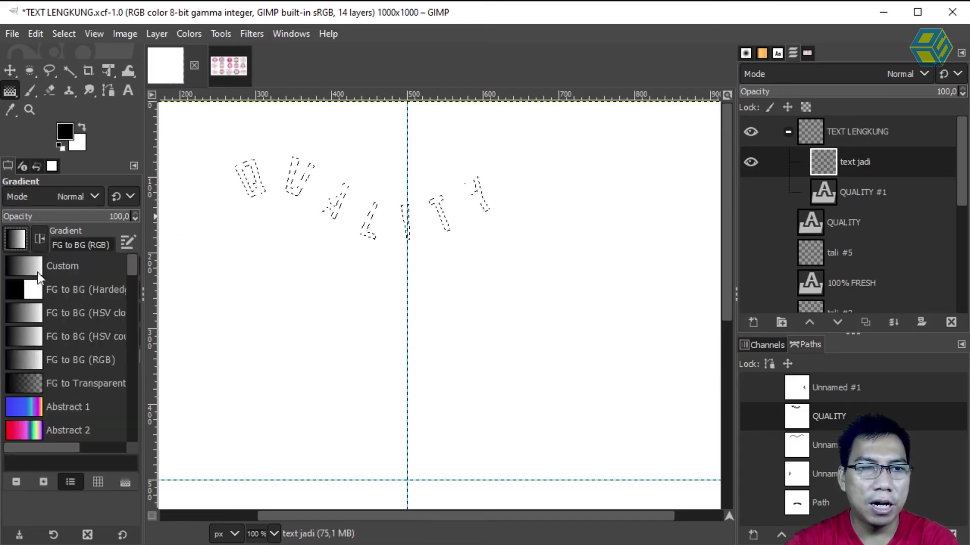
pyautogui.scroll(-10, 49, 381)
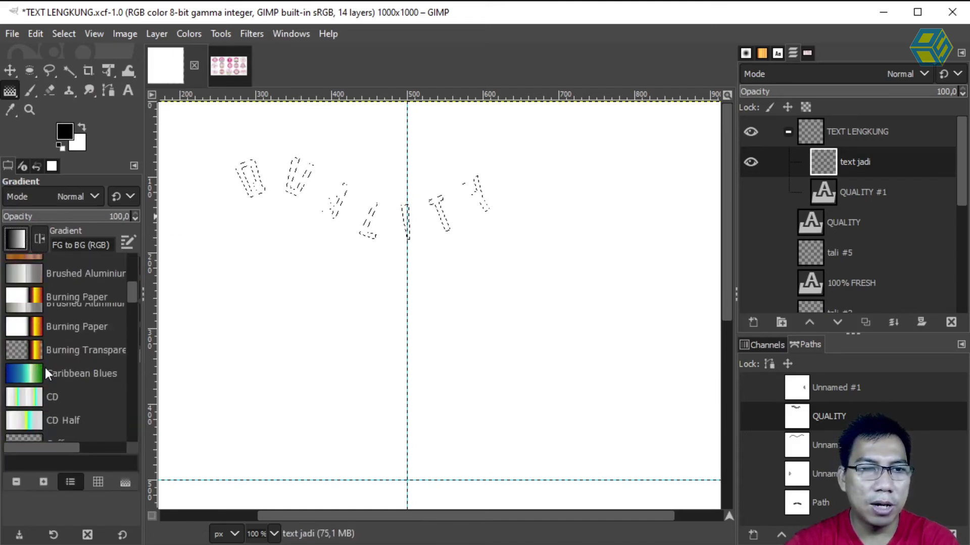
pyautogui.scroll(-10, 43, 366)
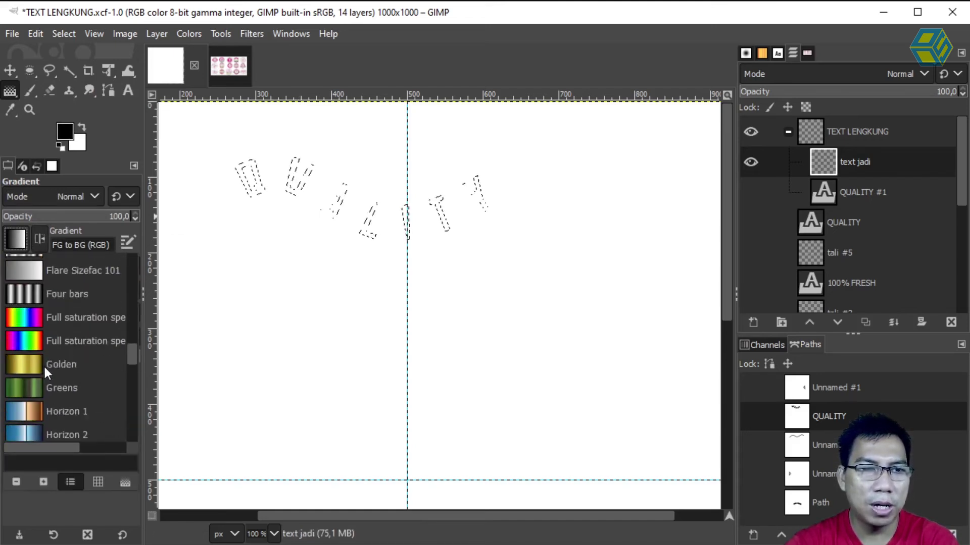
pyautogui.scroll(-1, 45, 364)
pyautogui.click(37, 417)
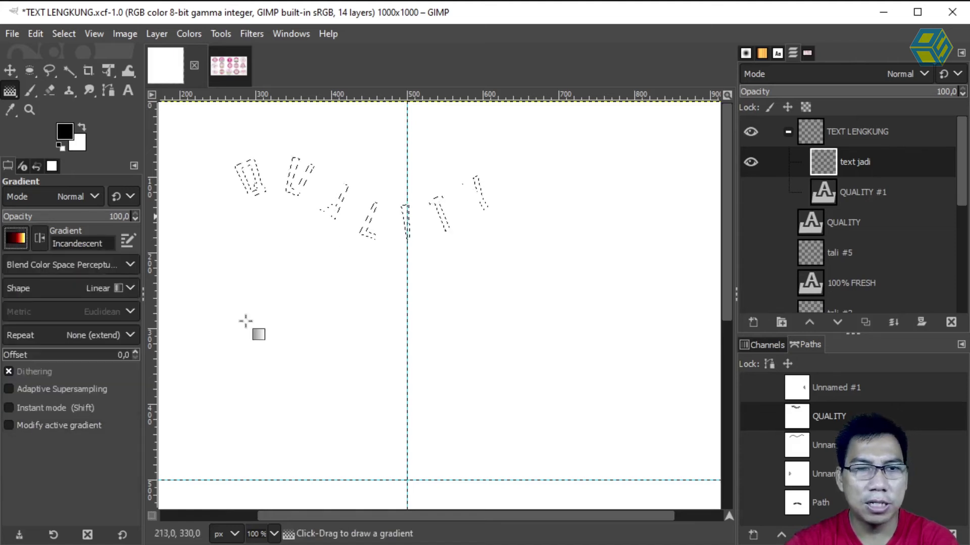
pyautogui.moveTo(257, 161); pyautogui.dragTo(477, 231)
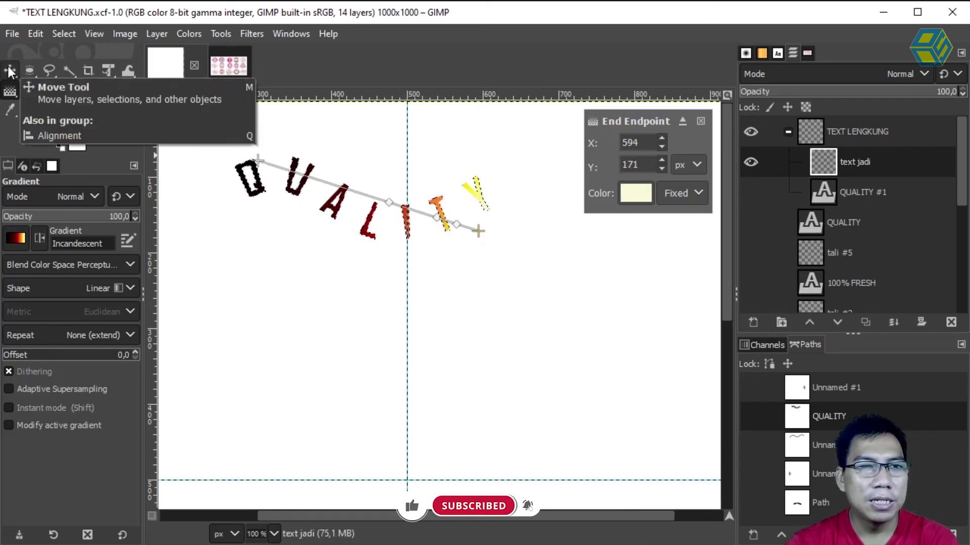
pyautogui.press('m')
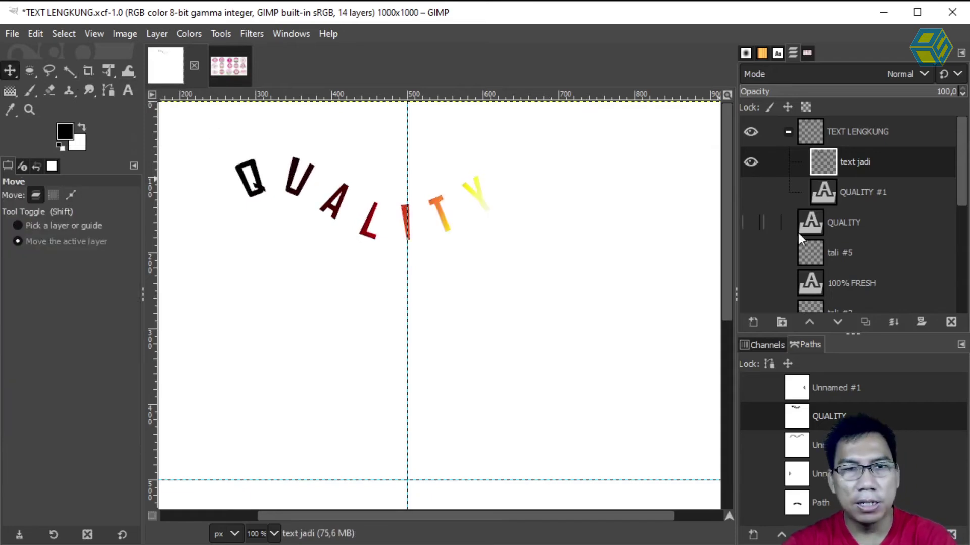
# Step: Collapse the TEXT LENGKUNG group and show the badge layers tali, tali #1 and tali #7
pyautogui.click(788, 132)
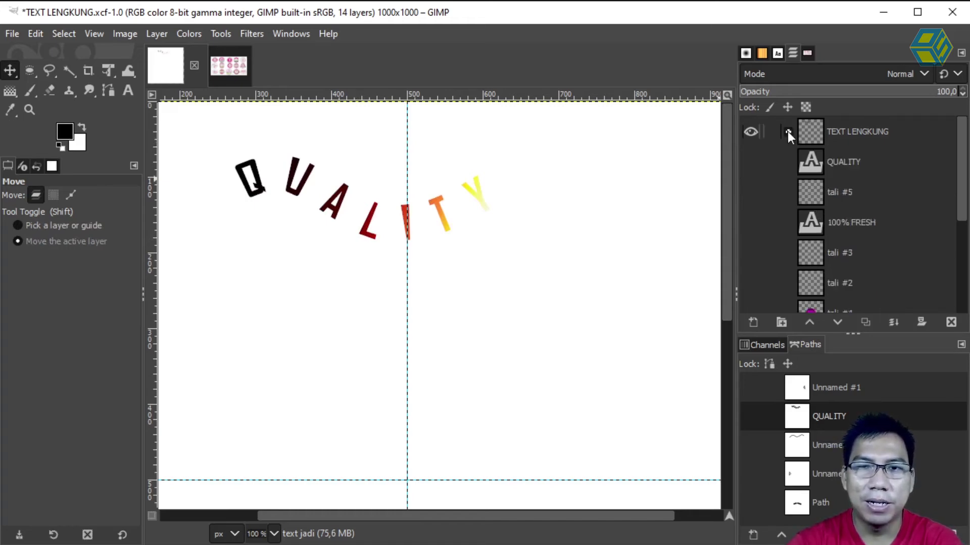
pyautogui.moveTo(961, 169); pyautogui.dragTo(959, 147)
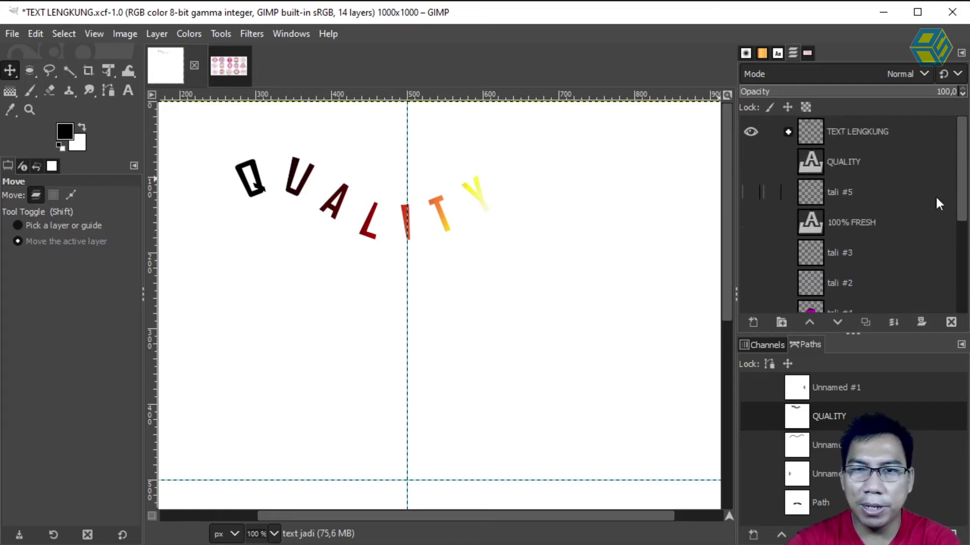
pyautogui.moveTo(962, 167); pyautogui.dragTo(965, 272)
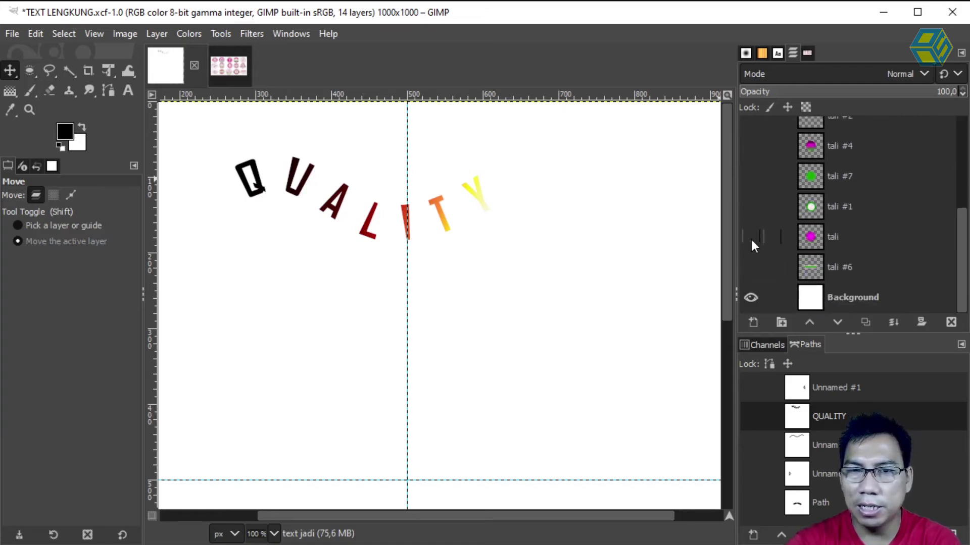
pyautogui.click(750, 236)
pyautogui.click(751, 207)
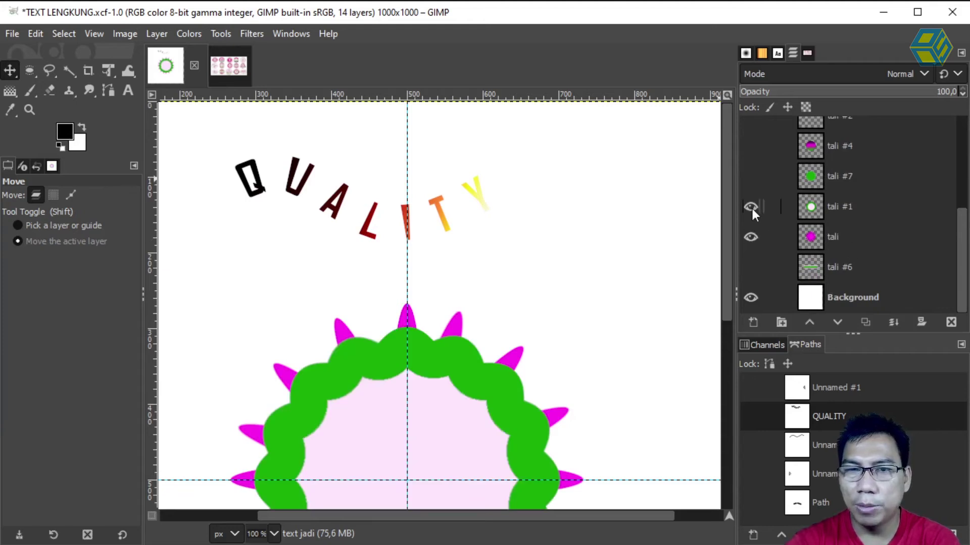
pyautogui.click(752, 214)
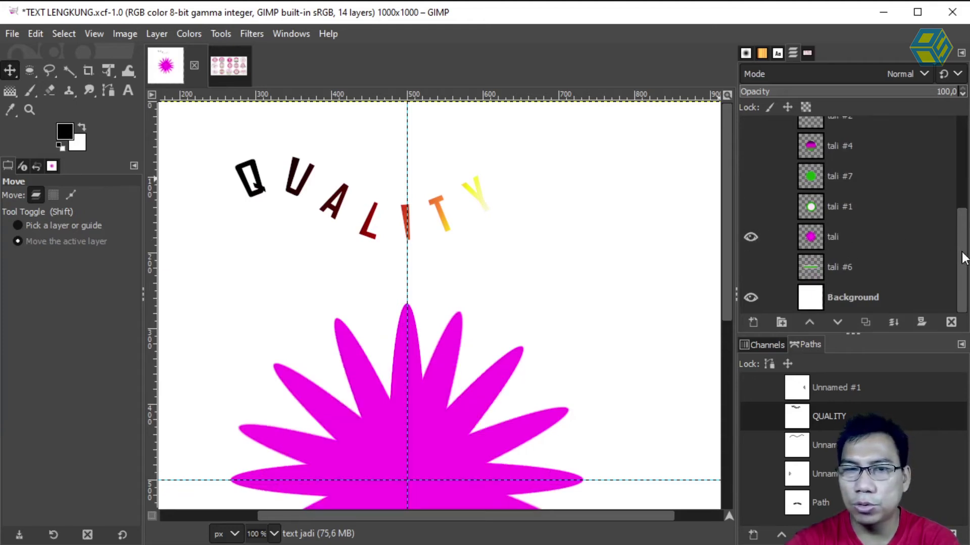
pyautogui.click(753, 178)
pyautogui.click(749, 207)
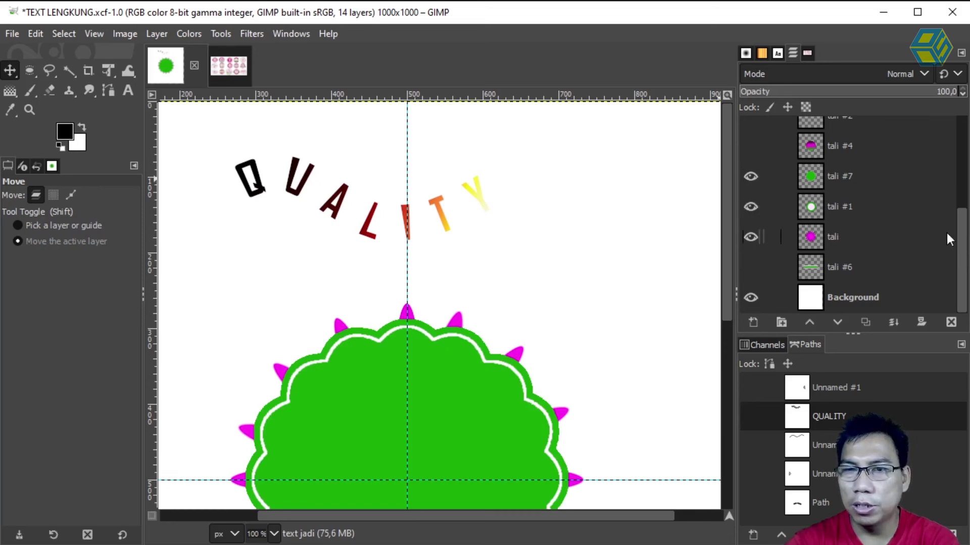
# Step: Show the tali #4, tali #2 and tali #3 layers of the badge
pyautogui.scroll(2, 941, 232)
pyautogui.click(748, 211)
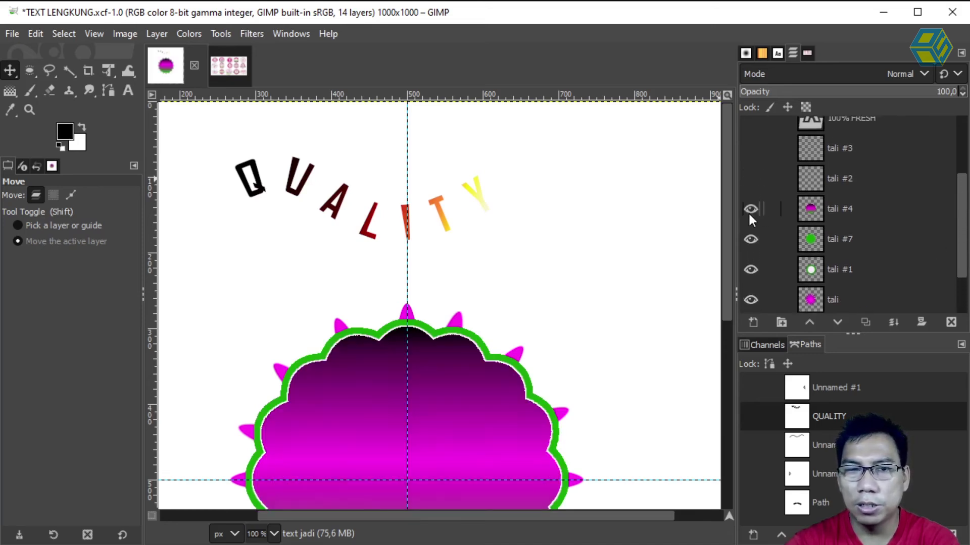
pyautogui.scroll(2, 925, 199)
pyautogui.click(751, 214)
pyautogui.click(750, 184)
# Step: Show the tali #5 lettering layer and the 100% FRESH text layer
pyautogui.moveTo(961, 194); pyautogui.dragTo(963, 167)
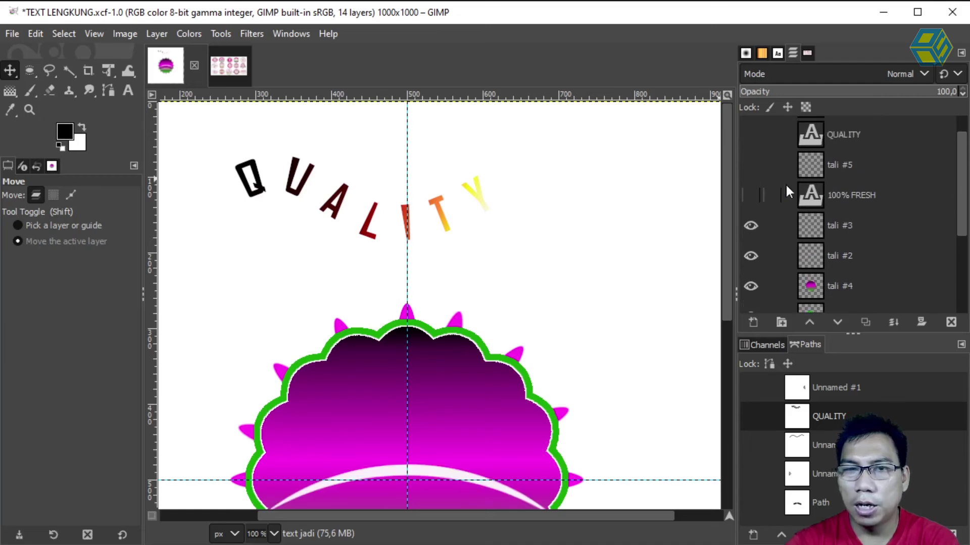
pyautogui.click(750, 195)
pyautogui.click(759, 193)
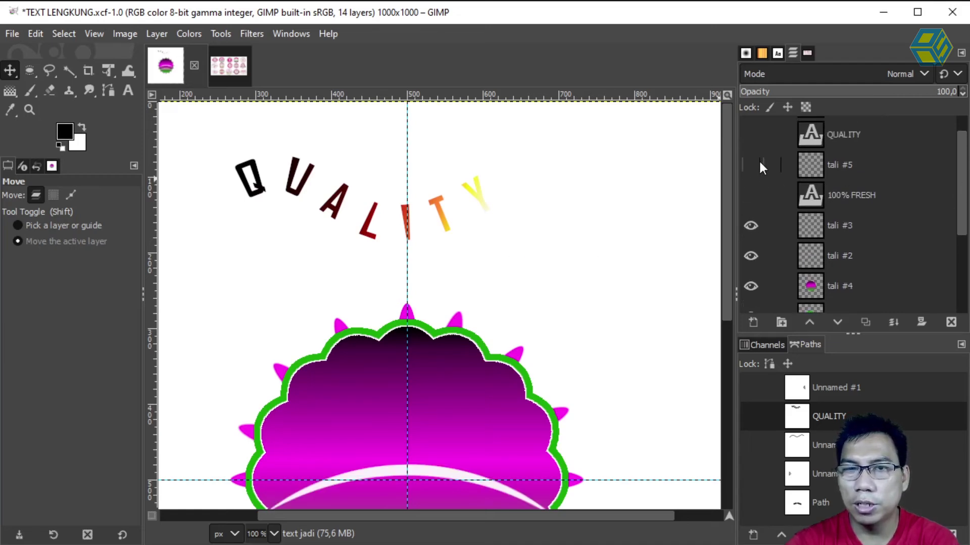
pyautogui.click(758, 162)
pyautogui.scroll(-3, 953, 188)
pyautogui.scroll(5, 953, 174)
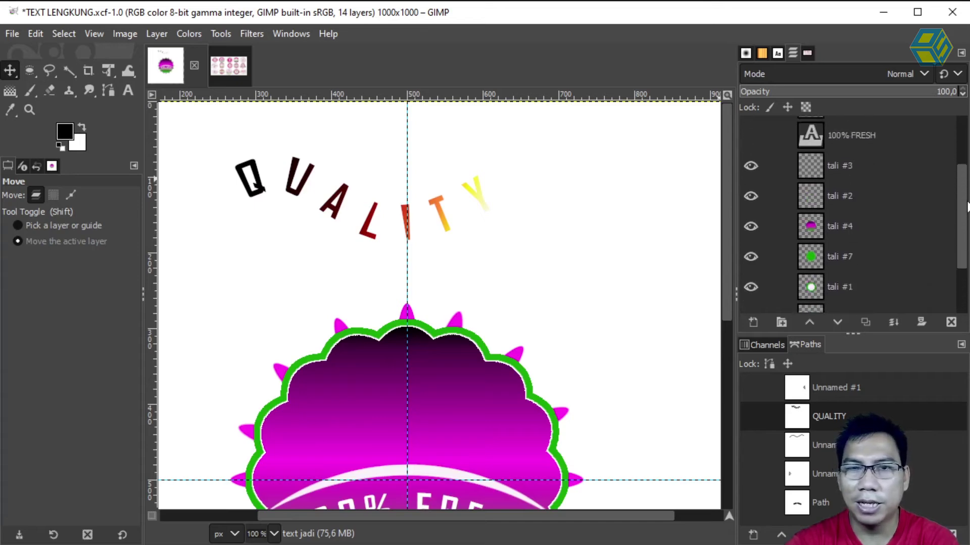
pyautogui.click(752, 214)
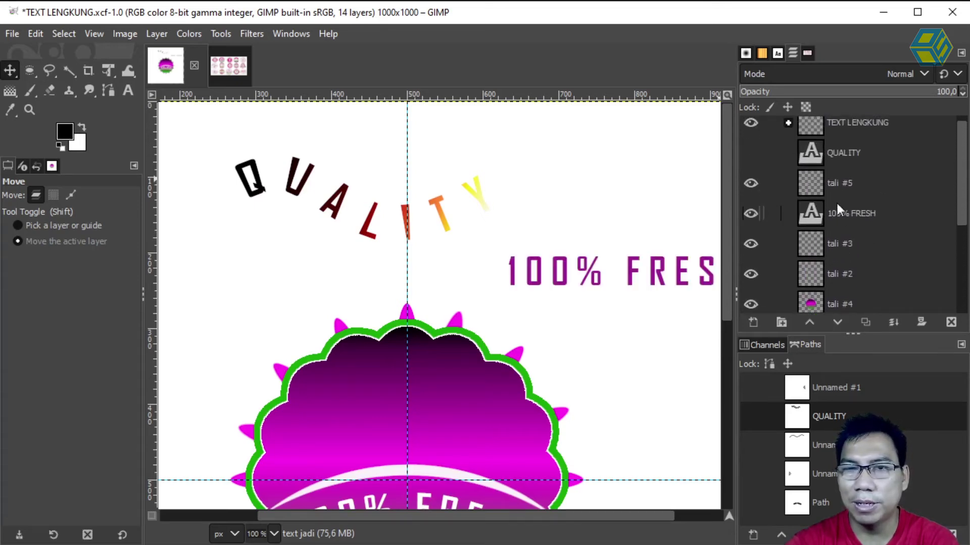
# Step: Show the QUALITY text layer and hide the 100% FRESH text layer in the badge design
pyautogui.click(750, 158)
pyautogui.click(752, 214)
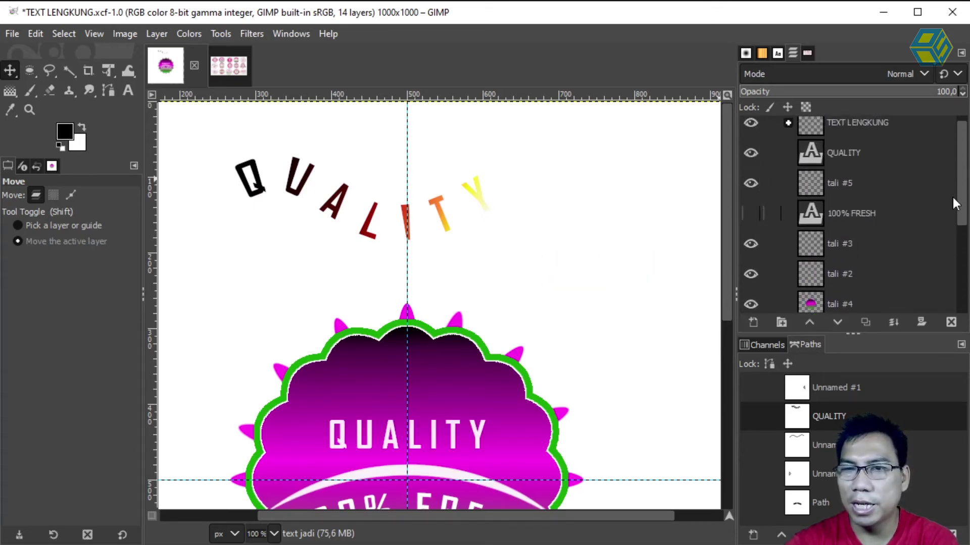
# Step: Compare the badge's lettering and the wavy gradient QUALITY text with the reference badges in the a3 image
pyautogui.scroll(-3, 953, 195)
pyautogui.moveTo(732, 253); pyautogui.dragTo(735, 344)
pyautogui.click(226, 65)
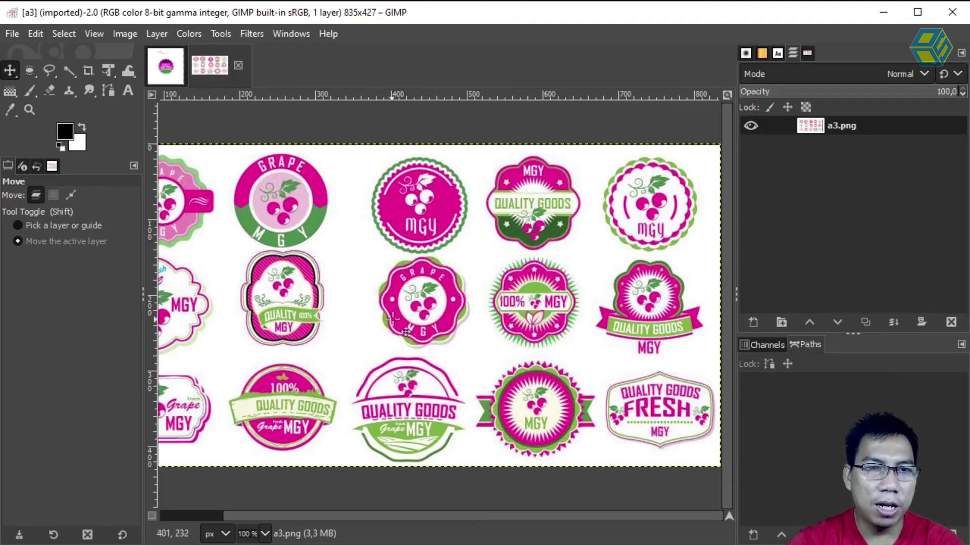
pyautogui.click(167, 69)
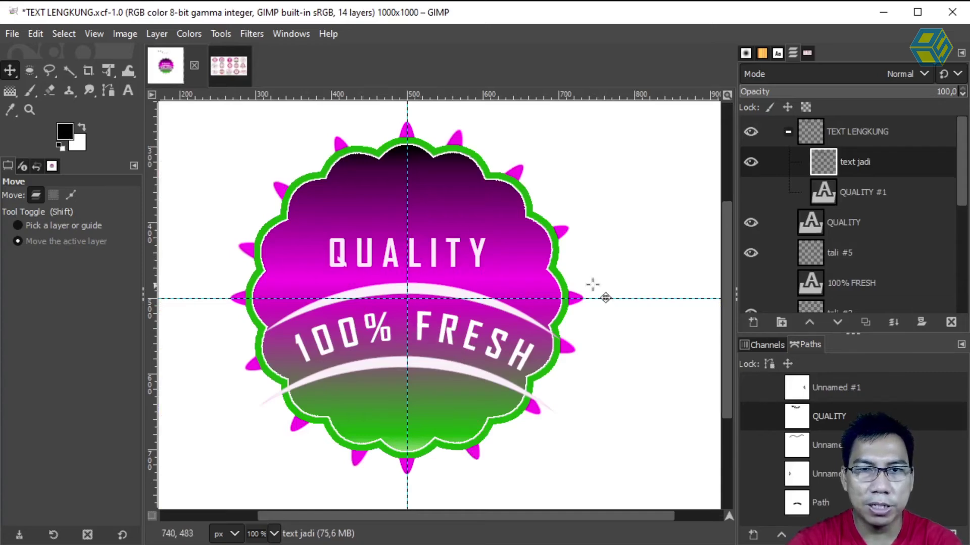
pyautogui.moveTo(726, 253); pyautogui.dragTo(717, 165)
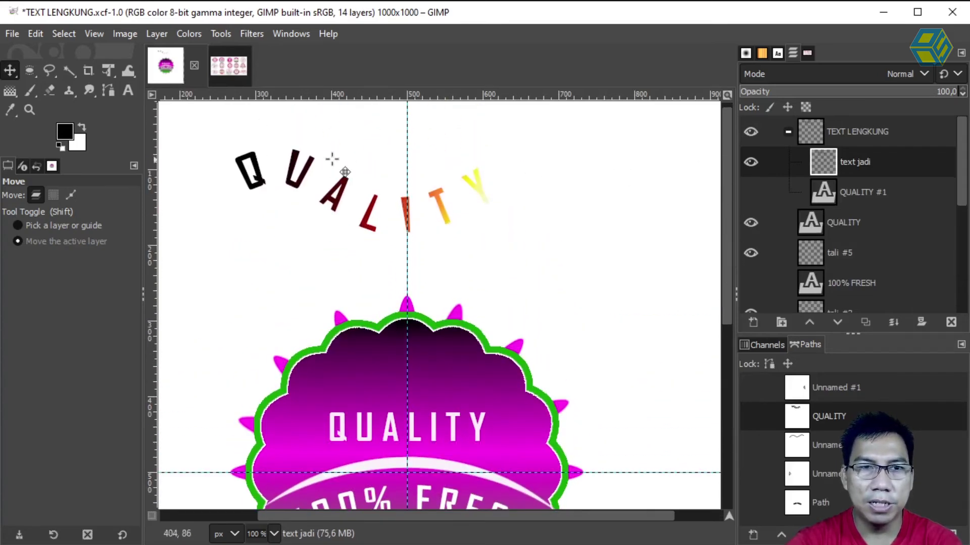
pyautogui.moveTo(727, 208); pyautogui.dragTo(732, 287)
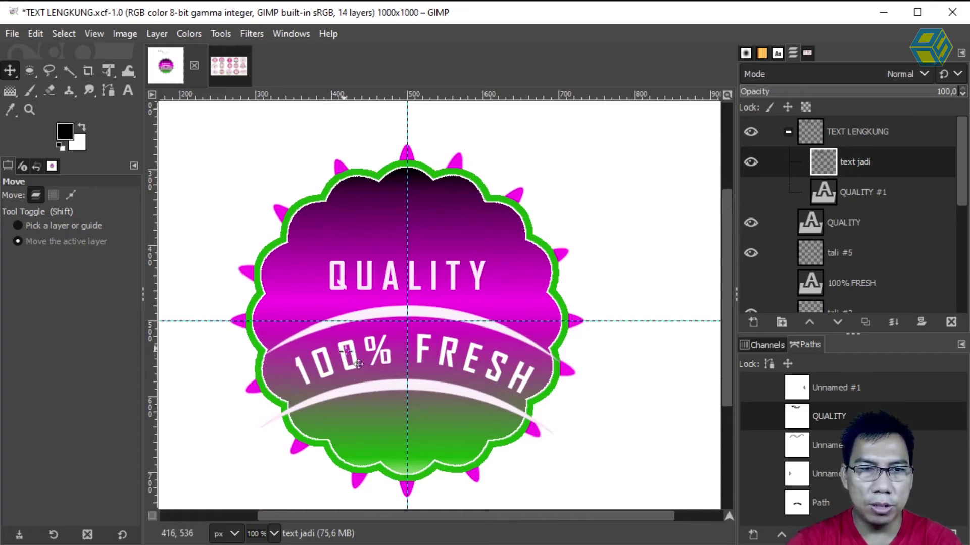
pyautogui.moveTo(724, 216)
pyautogui.mouseDown()
pyautogui.moveTo(723, 149)
pyautogui.moveTo(721, 218)
pyautogui.mouseUp()
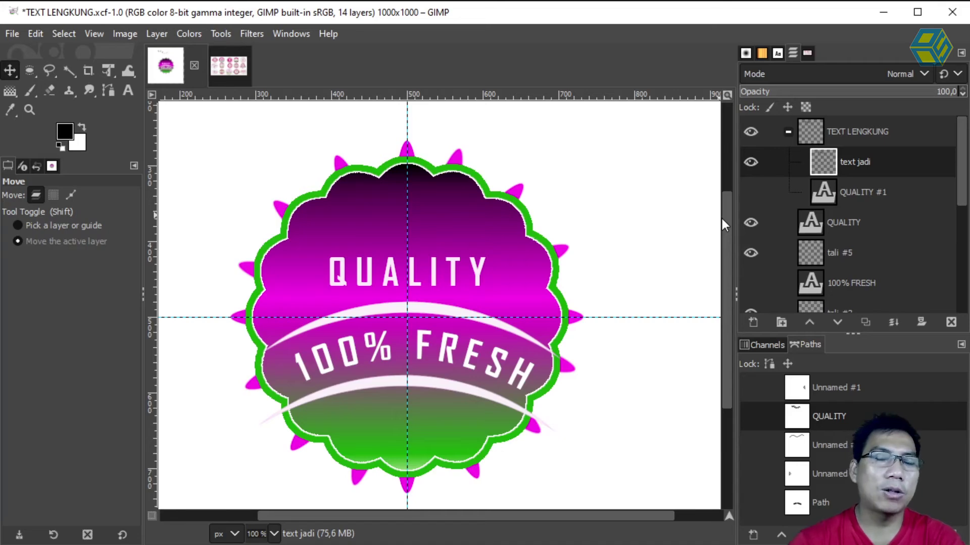
pyautogui.moveTo(726, 221); pyautogui.dragTo(732, 141)
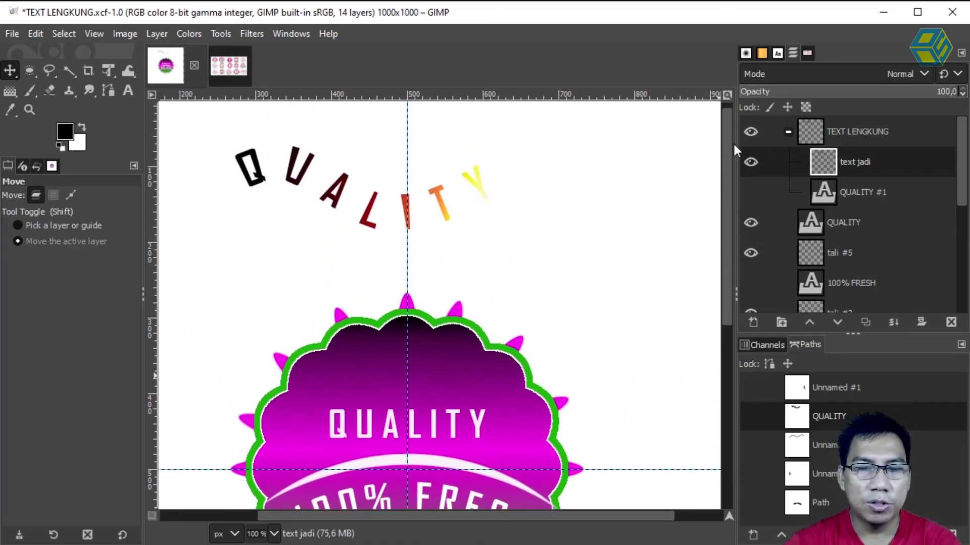
# Step: Show the QUALITY #1 layer in place of text jadi and move its text above the badge
pyautogui.click(860, 193)
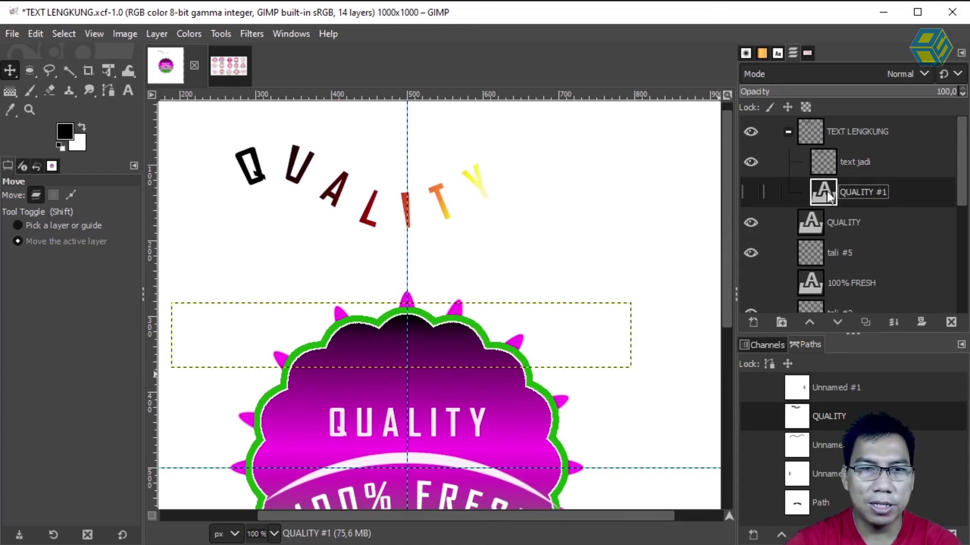
pyautogui.click(752, 191)
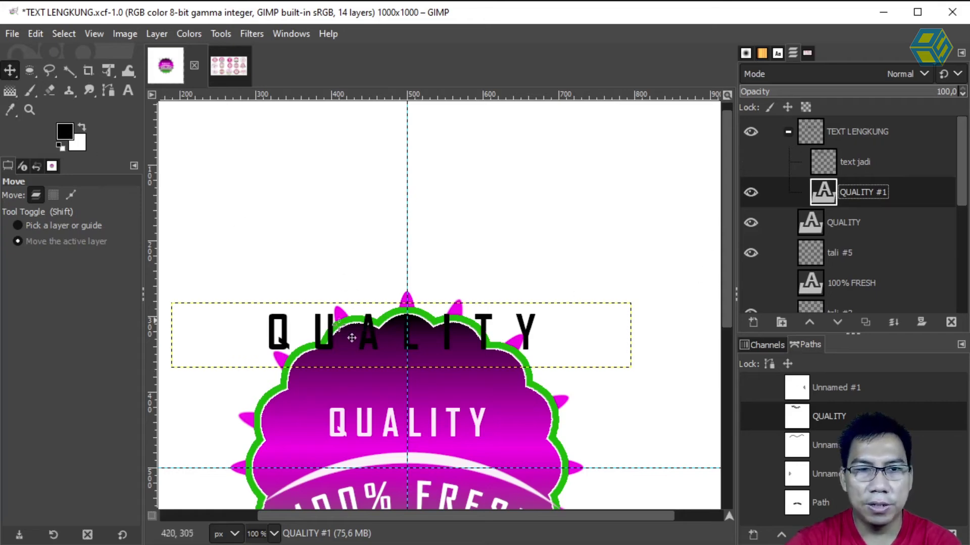
pyautogui.moveTo(328, 330); pyautogui.dragTo(342, 180)
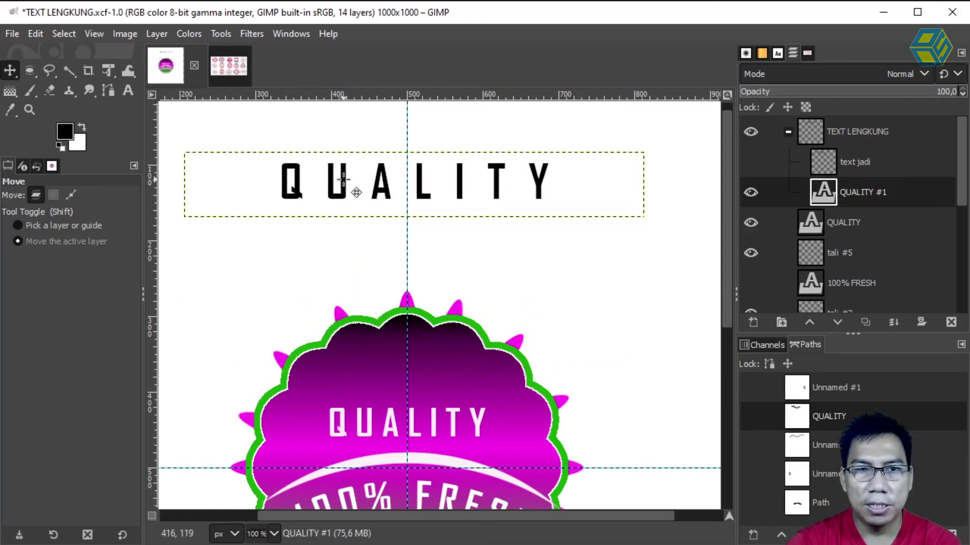
pyautogui.rightClick(840, 191)
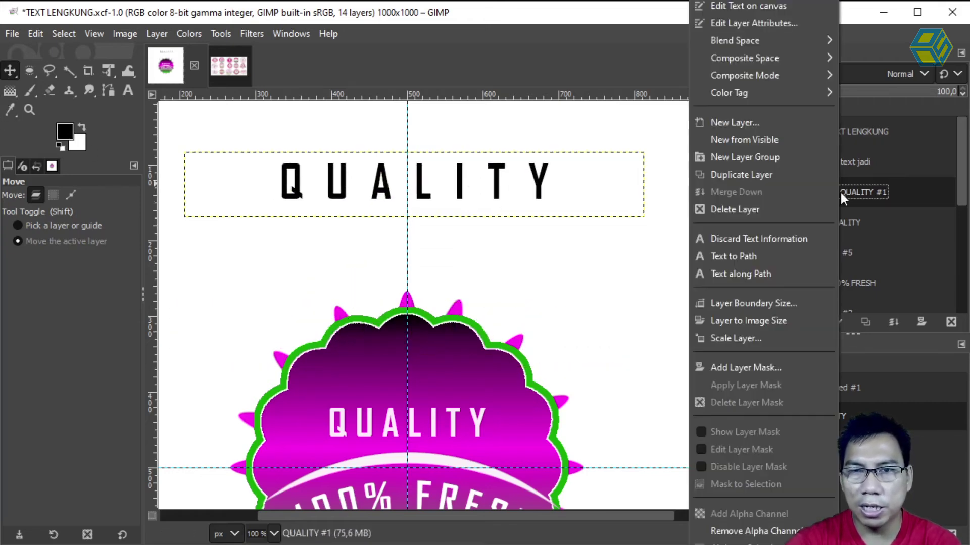
pyautogui.click(767, 257)
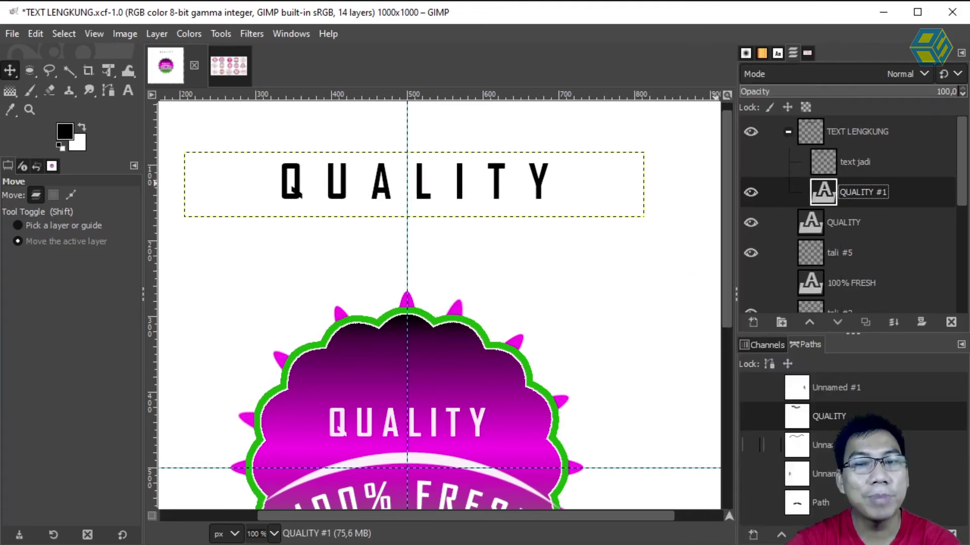
pyautogui.rightClick(829, 192)
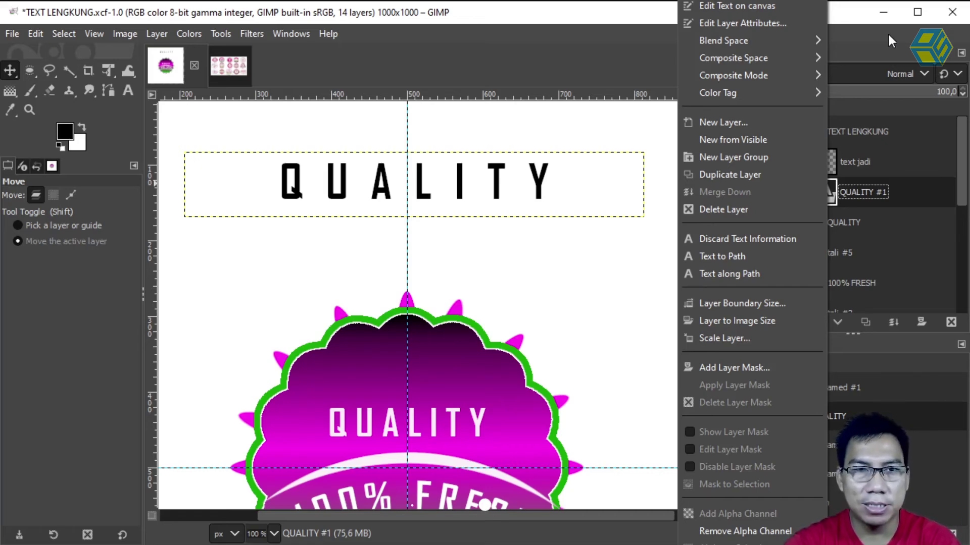
pyautogui.click(899, 220)
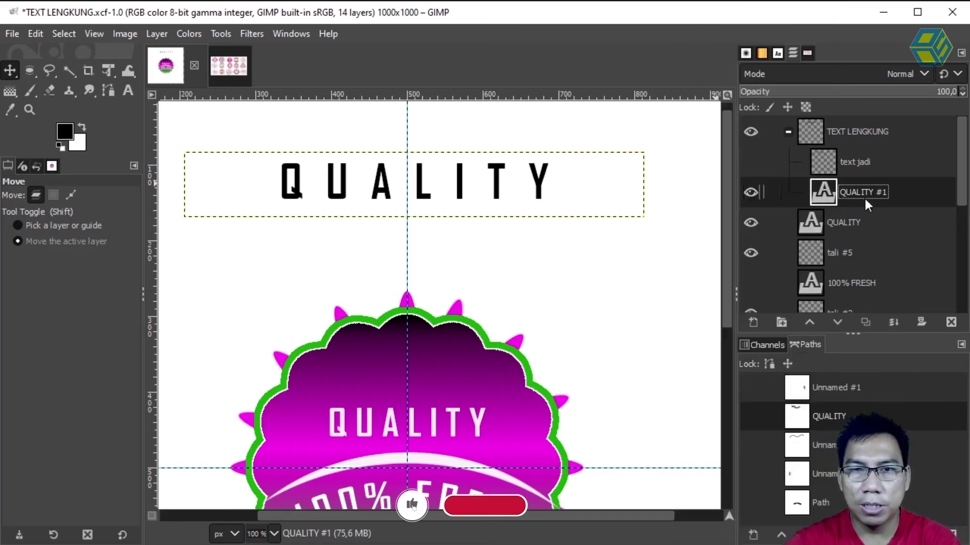
# Step: Replace the text of the QUALITY #1 layer with BRS and return to the Move tool
pyautogui.doubleClick(820, 194)
pyautogui.moveTo(273, 180); pyautogui.dragTo(574, 180)
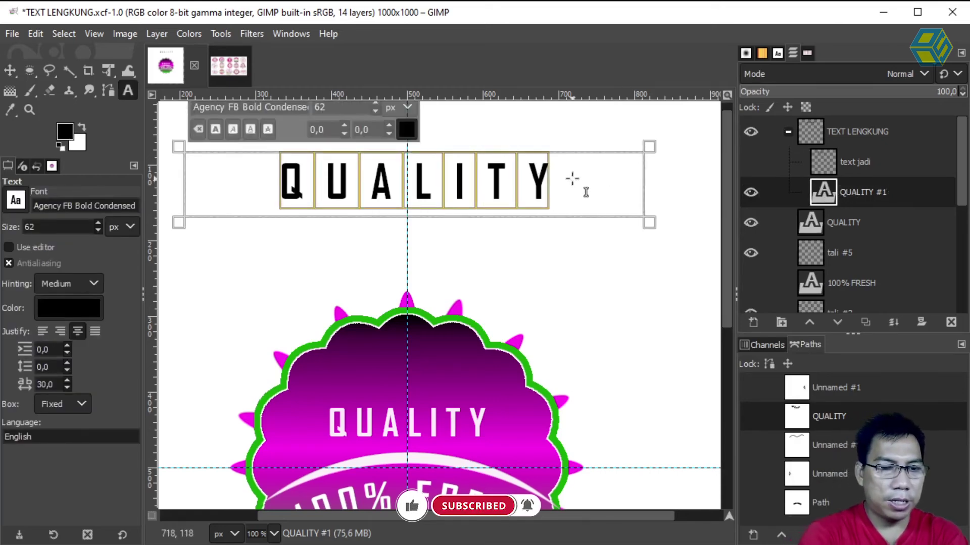
pyautogui.write('BRS')
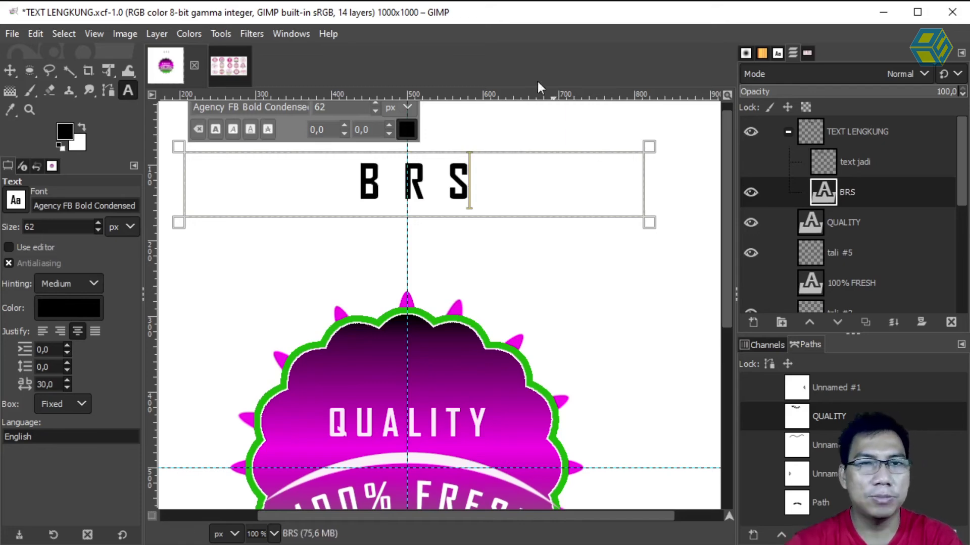
pyautogui.click(14, 70)
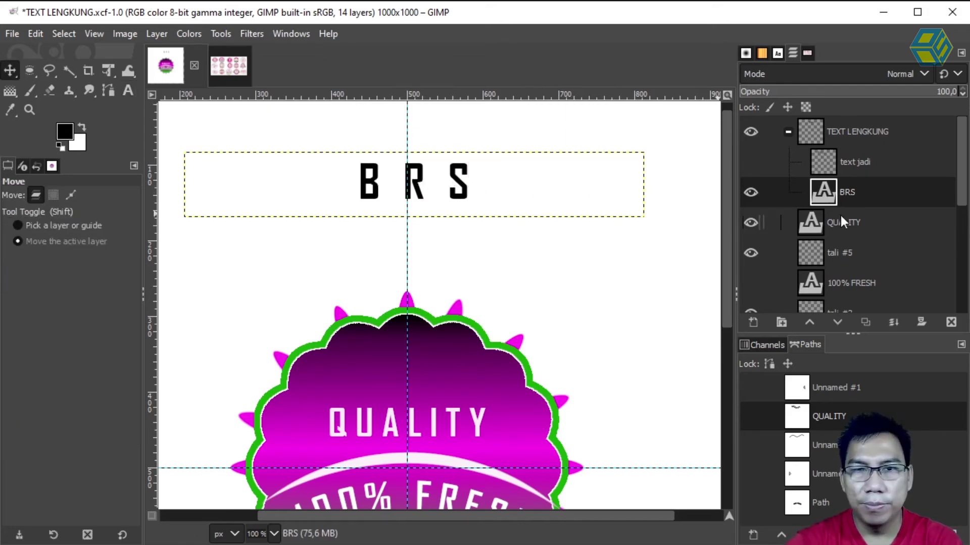
# Step: Convert the BRS text to a path, make that path visible and hide the BRS text layer
pyautogui.rightClick(830, 196)
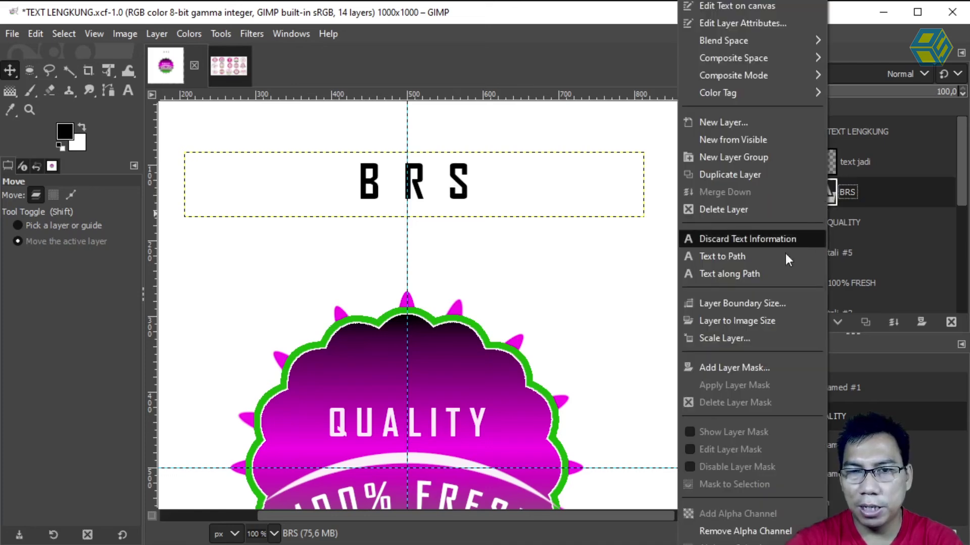
pyautogui.click(755, 257)
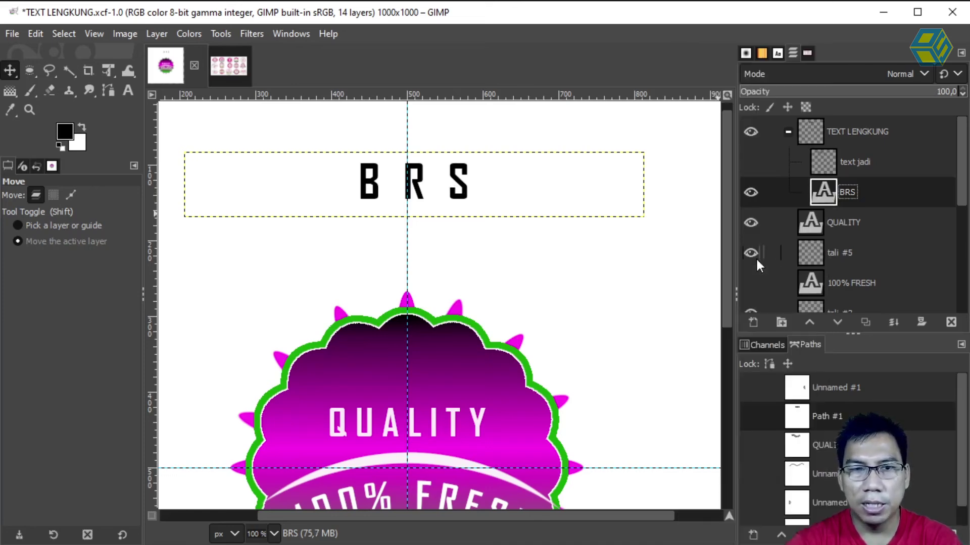
pyautogui.click(753, 416)
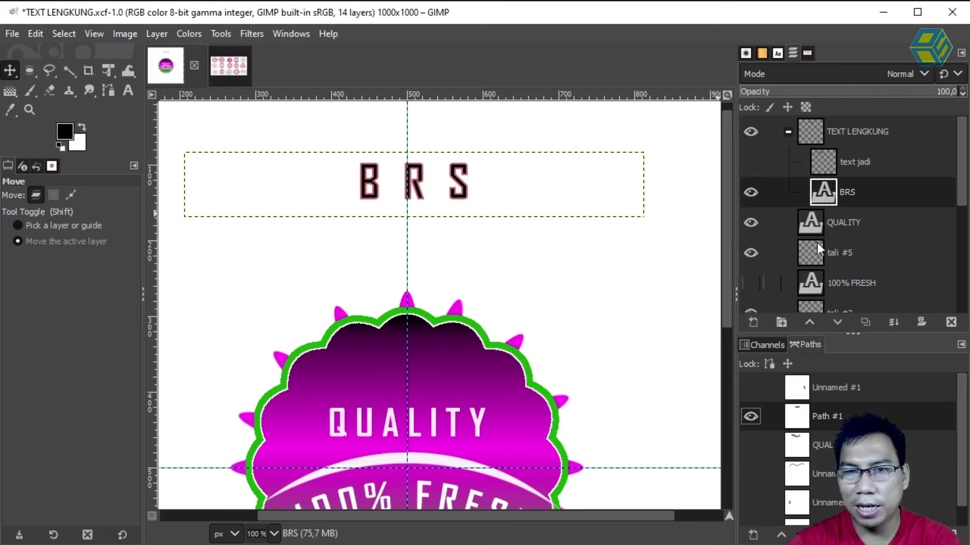
pyautogui.click(750, 192)
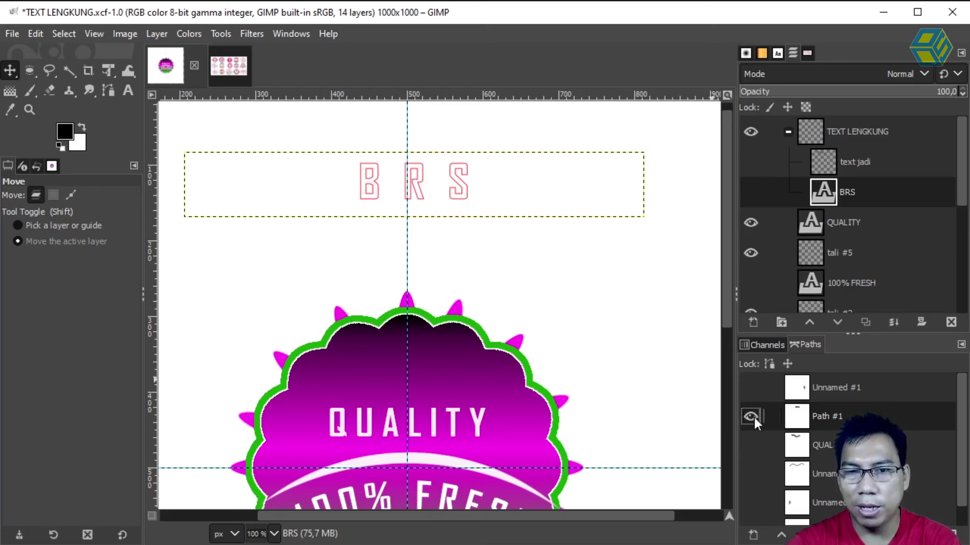
# Step: Activate the BRS path with the Paths tool and stretch the B's two left corner anchors outward, one up and one down
pyautogui.click(107, 93)
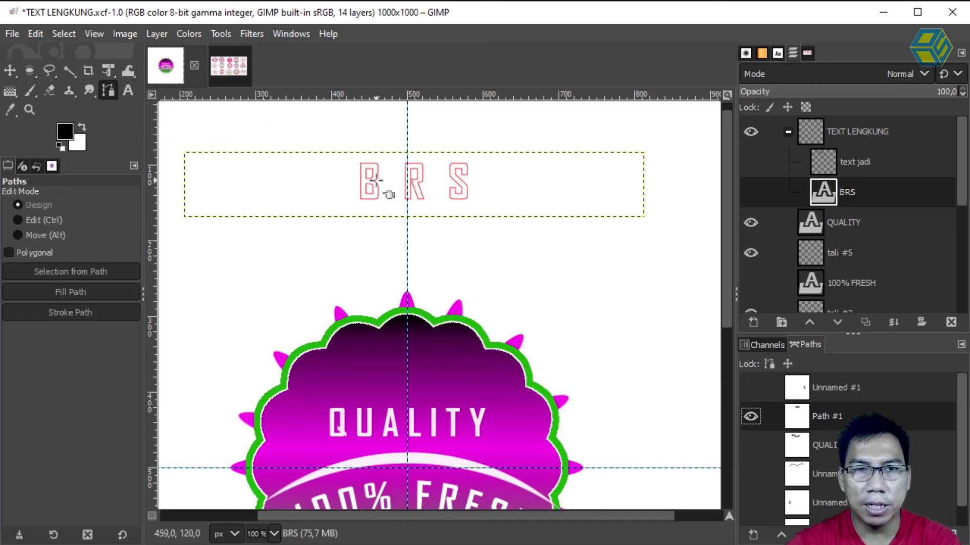
pyautogui.click(829, 415)
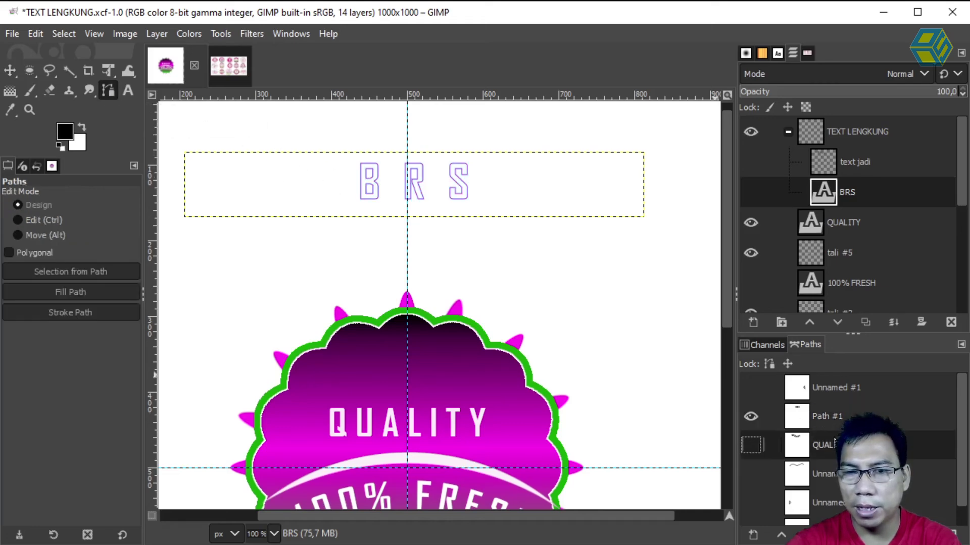
pyautogui.click(419, 191)
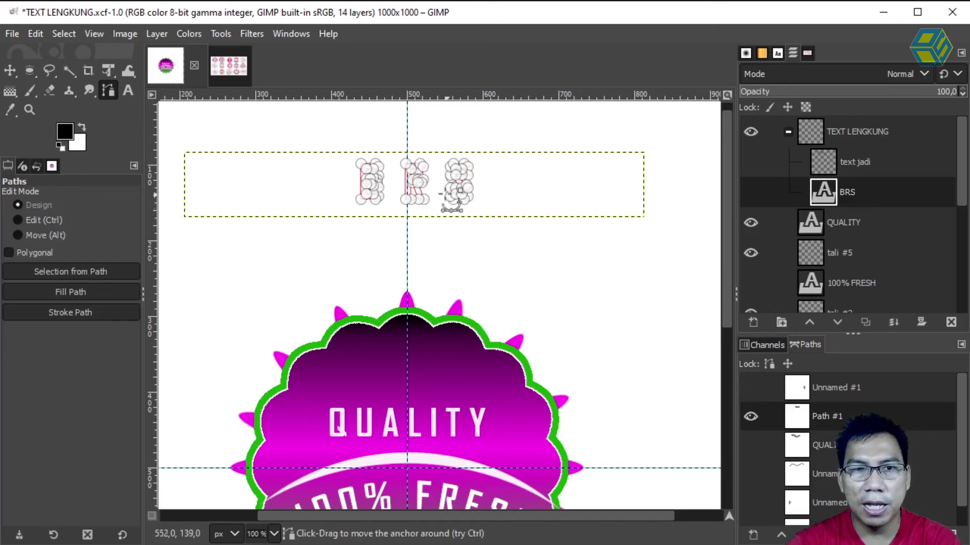
pyautogui.scroll(1, 407, 189)
pyautogui.scroll(3, 407, 190)
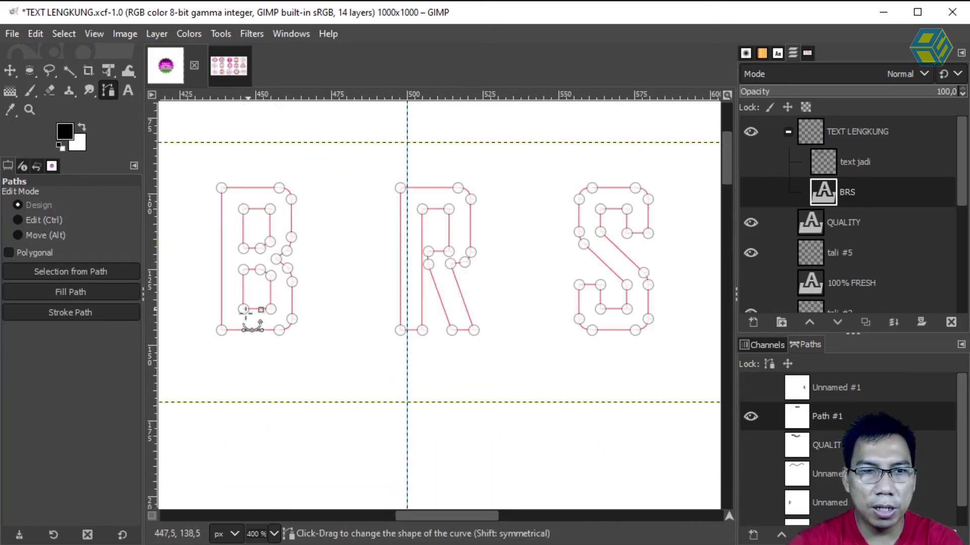
pyautogui.moveTo(221, 330); pyautogui.dragTo(185, 399)
pyautogui.moveTo(221, 188); pyautogui.dragTo(173, 146)
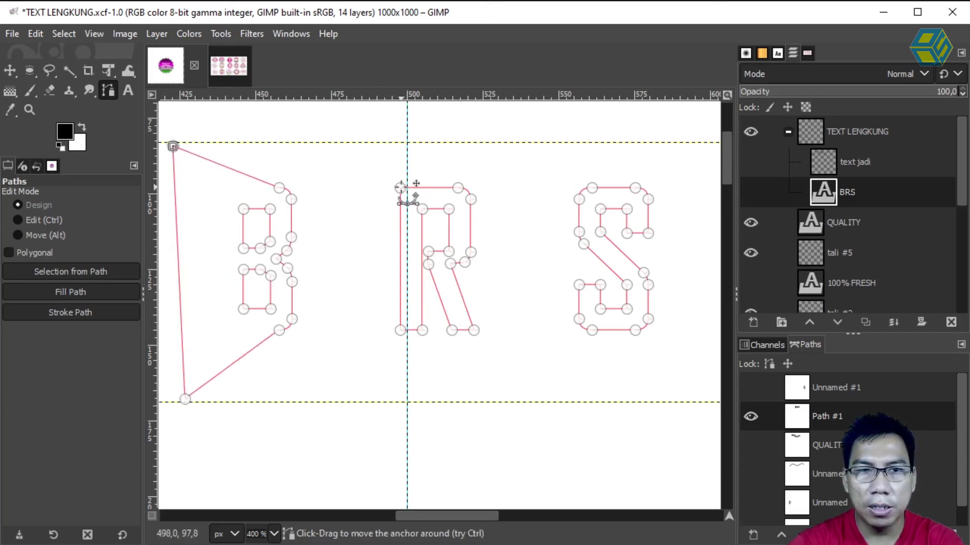
# Step: Reshape the R by pulling its left corner anchors, the foot of its leg and the right side of its bowl outward
pyautogui.moveTo(400, 188); pyautogui.dragTo(373, 158)
pyautogui.moveTo(399, 330); pyautogui.dragTo(361, 381)
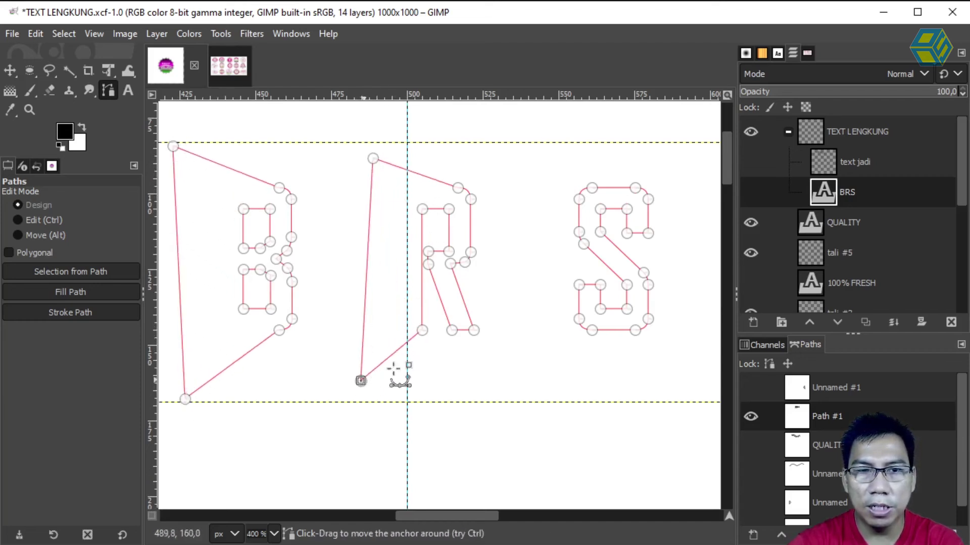
pyautogui.moveTo(473, 331); pyautogui.dragTo(511, 382)
pyautogui.moveTo(470, 199); pyautogui.dragTo(525, 201)
pyautogui.moveTo(470, 251); pyautogui.dragTo(511, 269)
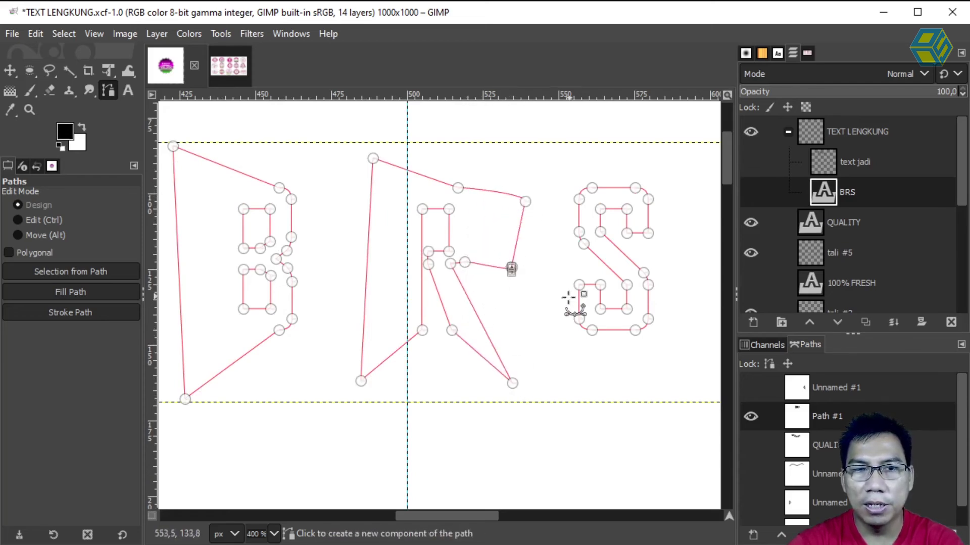
# Step: Reshape the S by extending its lower-left end to the left and its upper-right end outward
pyautogui.scroll(5, 613, 340)
pyautogui.scroll(-5, 611, 354)
pyautogui.moveTo(479, 515); pyautogui.dragTo(509, 514)
pyautogui.moveTo(426, 284); pyautogui.dragTo(390, 284)
pyautogui.moveTo(422, 319); pyautogui.dragTo(389, 324)
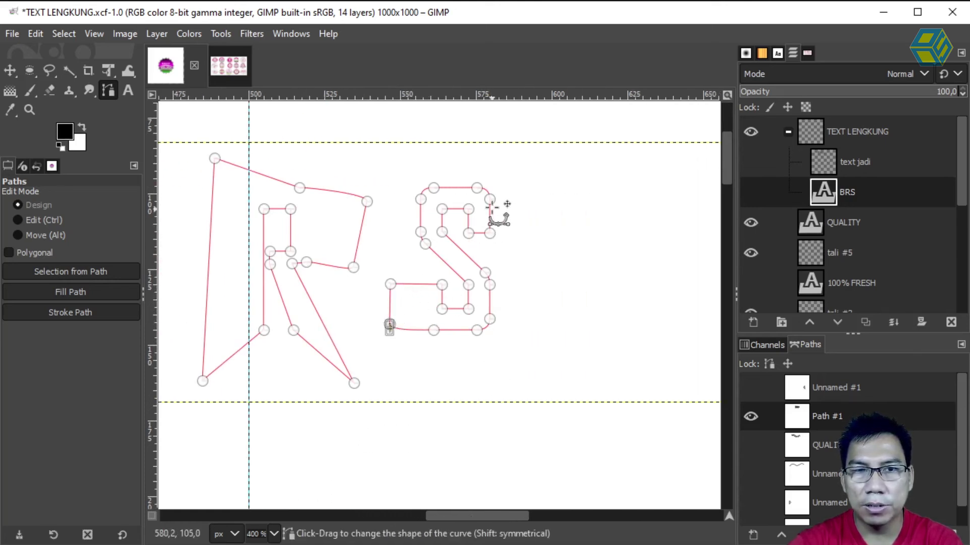
pyautogui.moveTo(490, 199); pyautogui.dragTo(543, 209)
pyautogui.moveTo(490, 234)
pyautogui.mouseDown()
pyautogui.moveTo(520, 257)
pyautogui.moveTo(494, 230)
pyautogui.mouseUp()
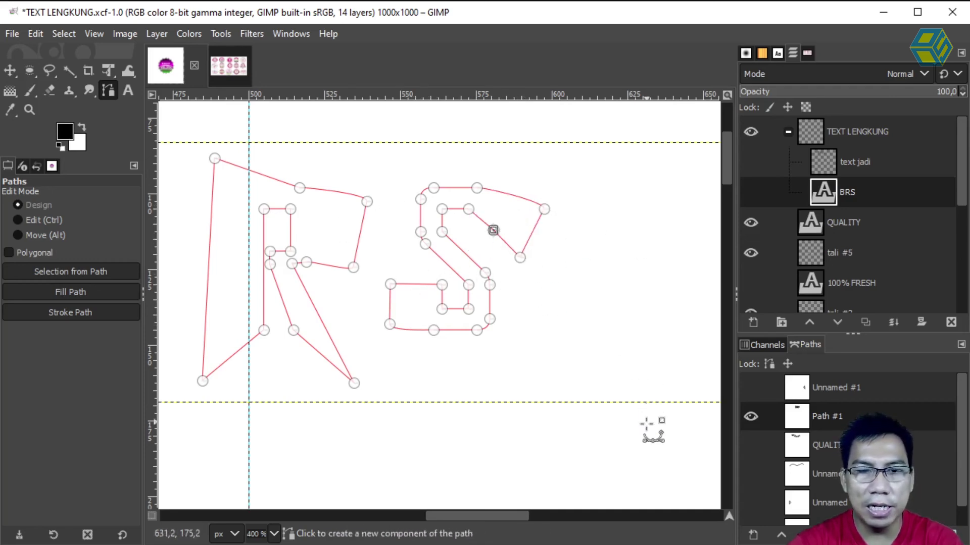
# Step: Create a selection from the reshaped BRS path and hide the path
pyautogui.moveTo(502, 517); pyautogui.dragTo(468, 515)
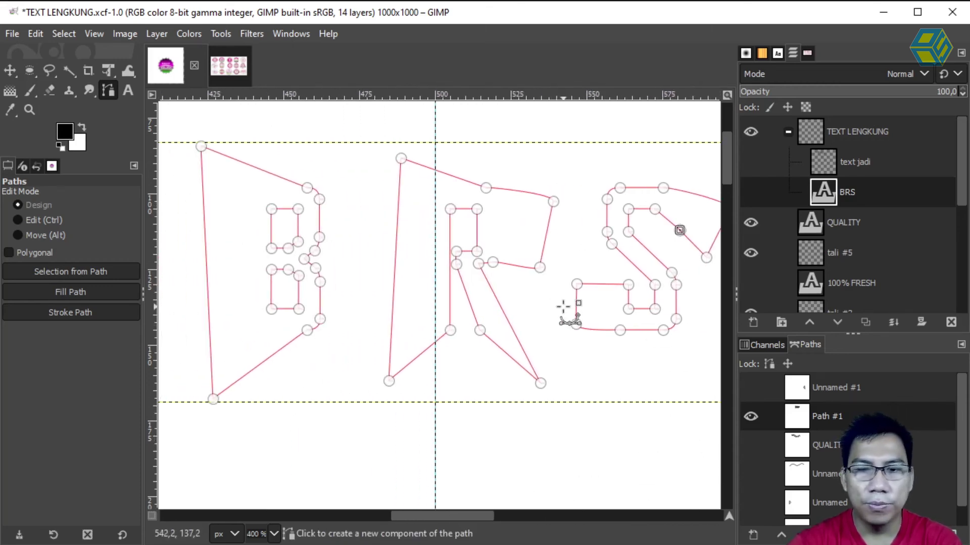
pyautogui.scroll(-1, 566, 310)
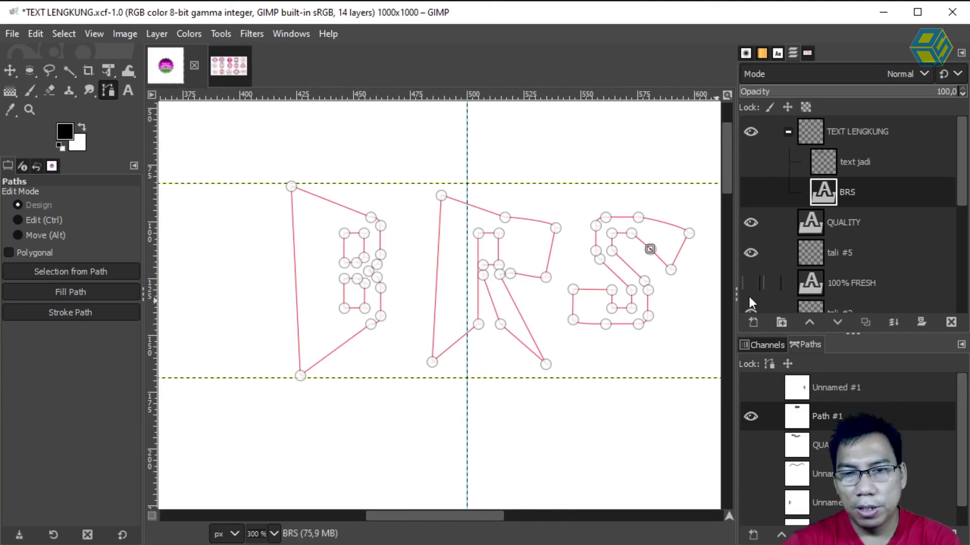
pyautogui.press('alt')
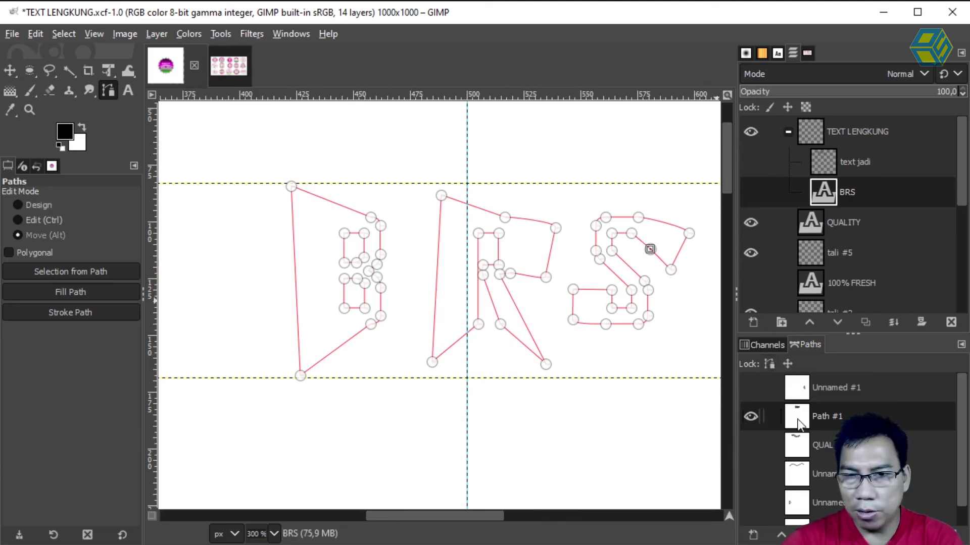
pyautogui.keyDown('alt'); pyautogui.click(799, 416); pyautogui.keyUp('alt')
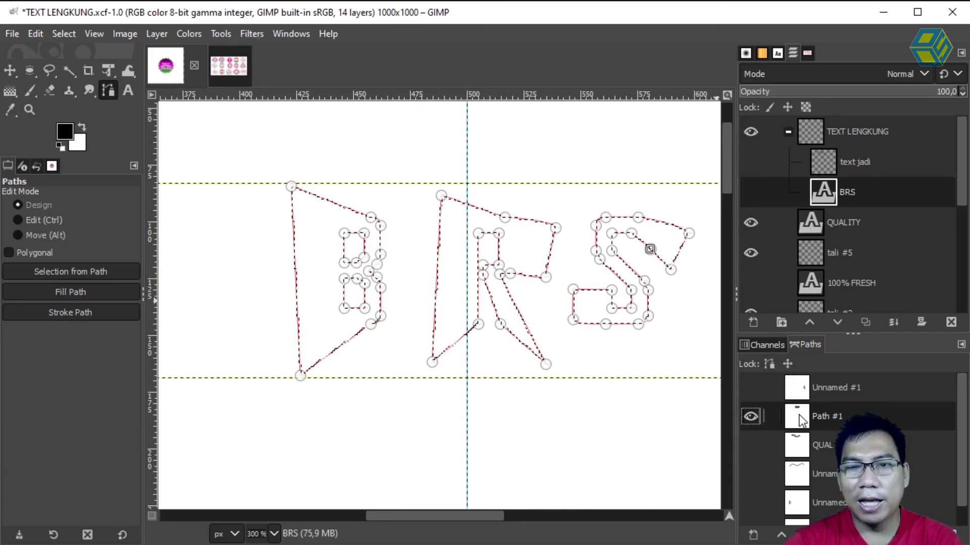
pyautogui.click(750, 418)
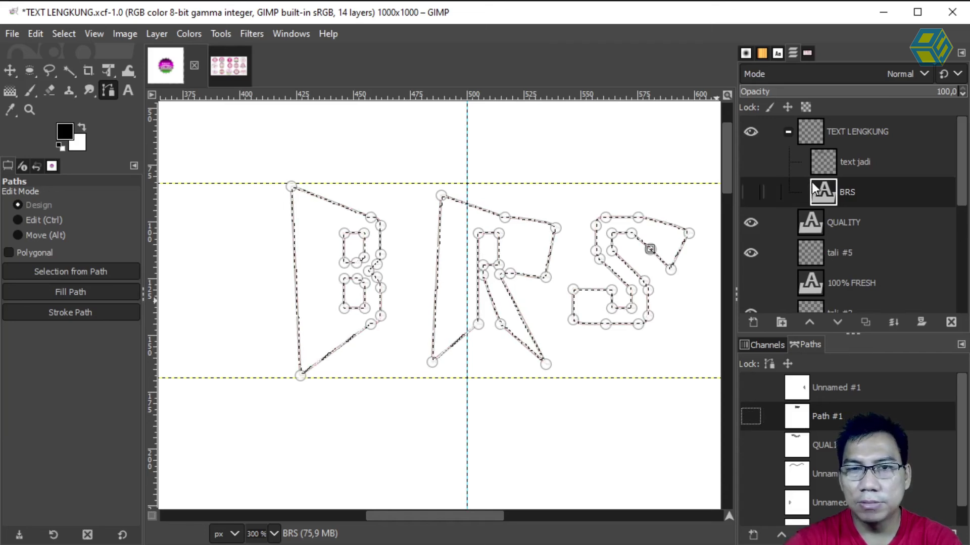
# Step: Create a new transparent 1000 x 1000 px layer named "modifikasi text" above the BRS text layer
pyautogui.click(11, 71)
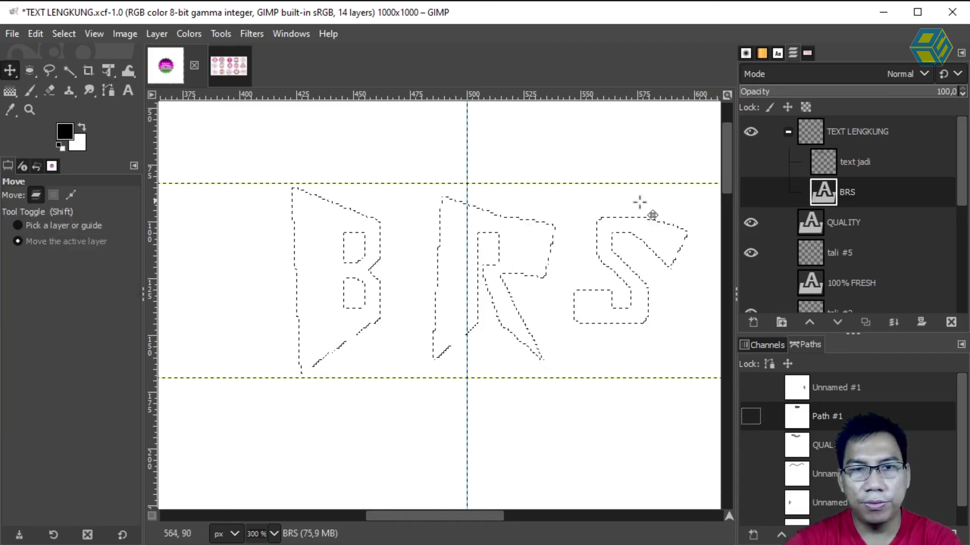
pyautogui.click(753, 321)
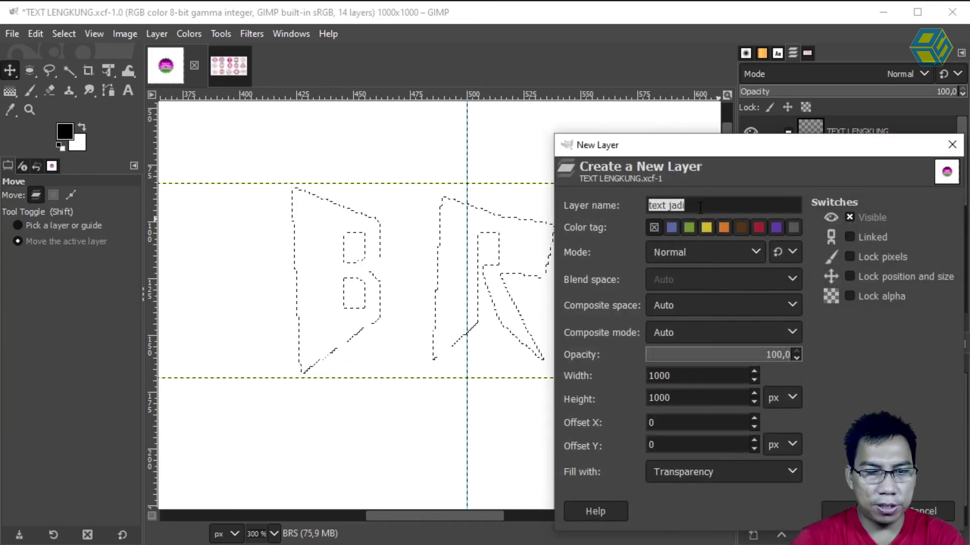
pyautogui.write('modifikasi text')
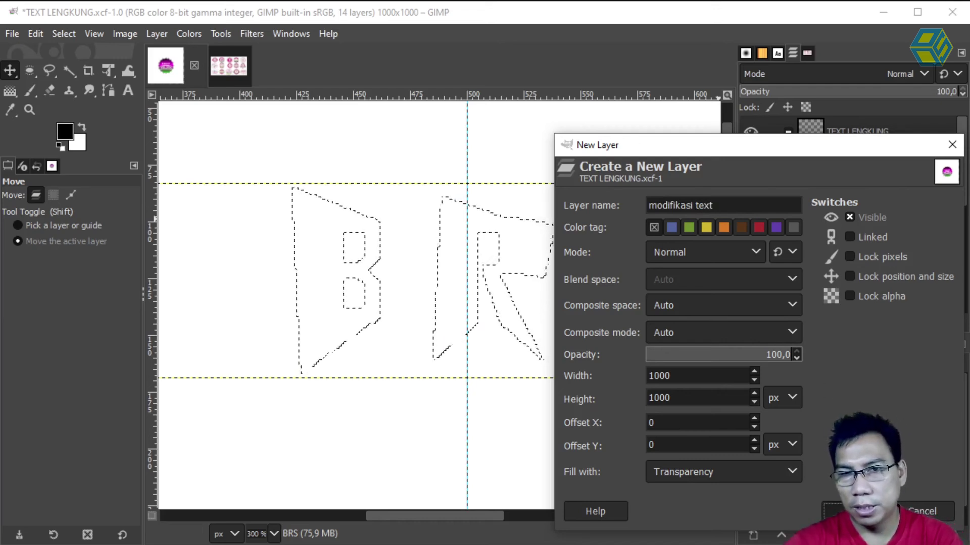
pyautogui.press('Return')
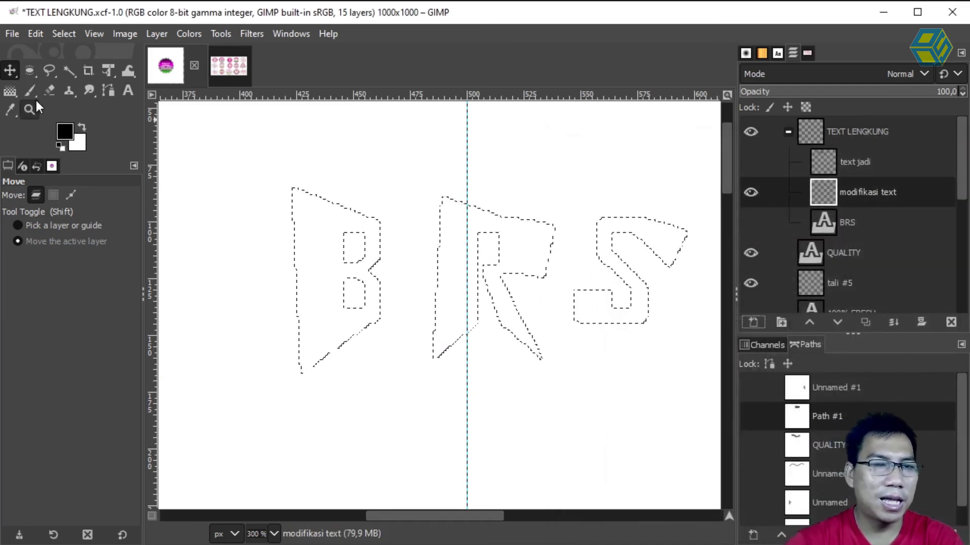
# Step: Fill the BRS selection with a vertical linear Incandescent gradient about 111 px long starting at X 500, Y 53, and deselect
pyautogui.click(10, 91)
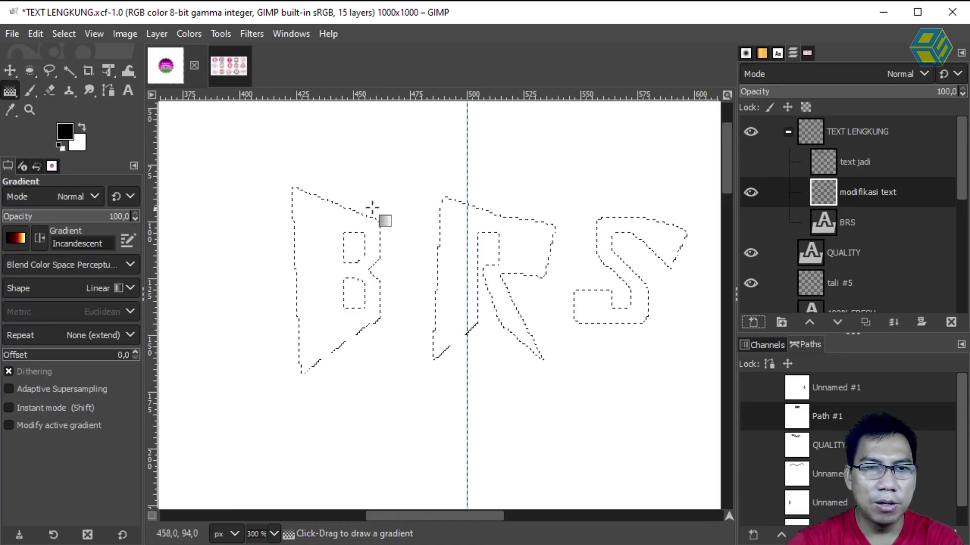
pyautogui.moveTo(291, 189); pyautogui.dragTo(628, 351)
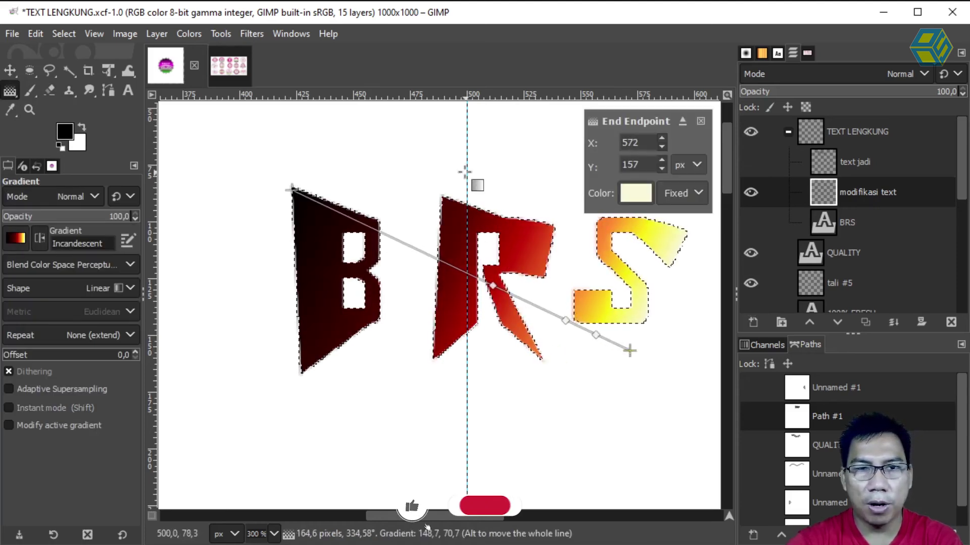
pyautogui.moveTo(291, 189); pyautogui.dragTo(467, 180)
pyautogui.moveTo(629, 350); pyautogui.dragTo(467, 368)
pyautogui.moveTo(466, 180); pyautogui.dragTo(466, 115)
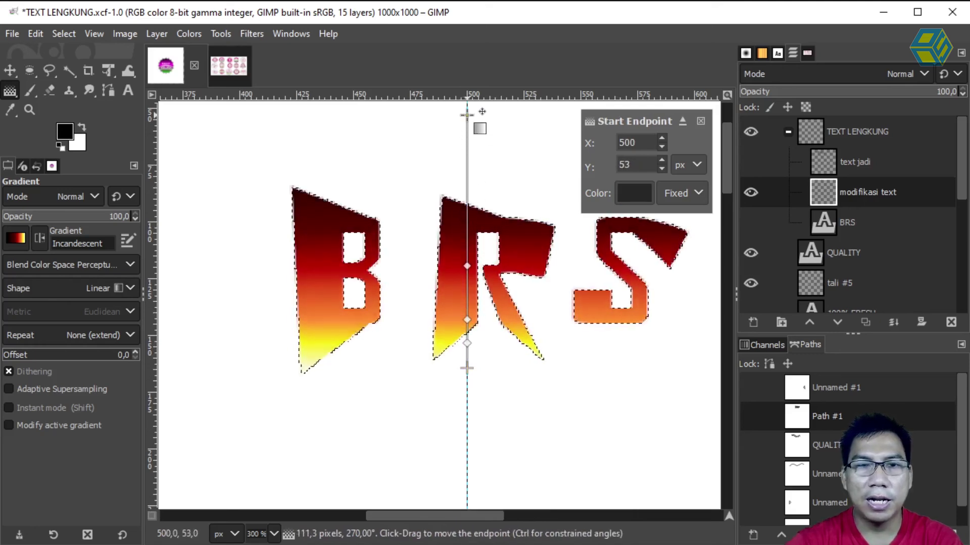
pyautogui.click(10, 70)
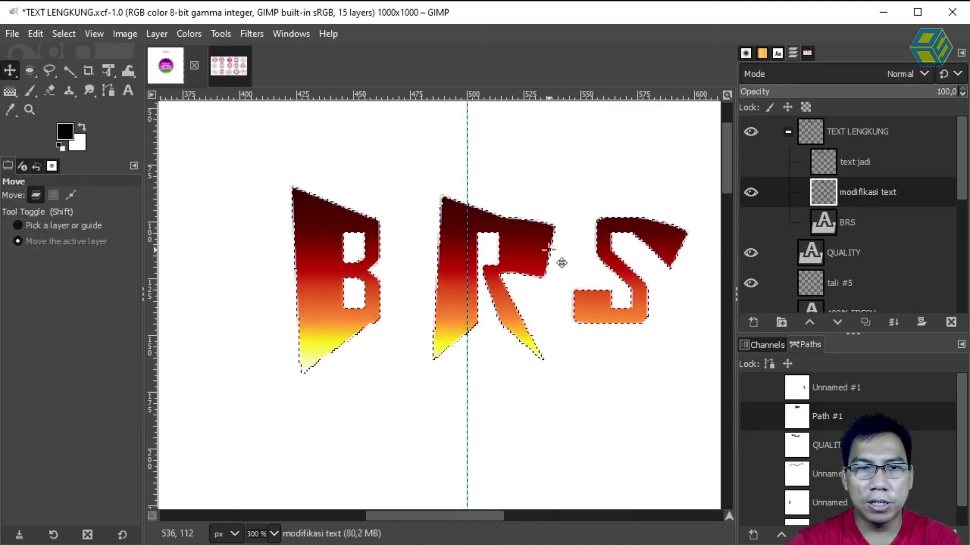
pyautogui.hotkey('shift', 'ctrl', 'a')
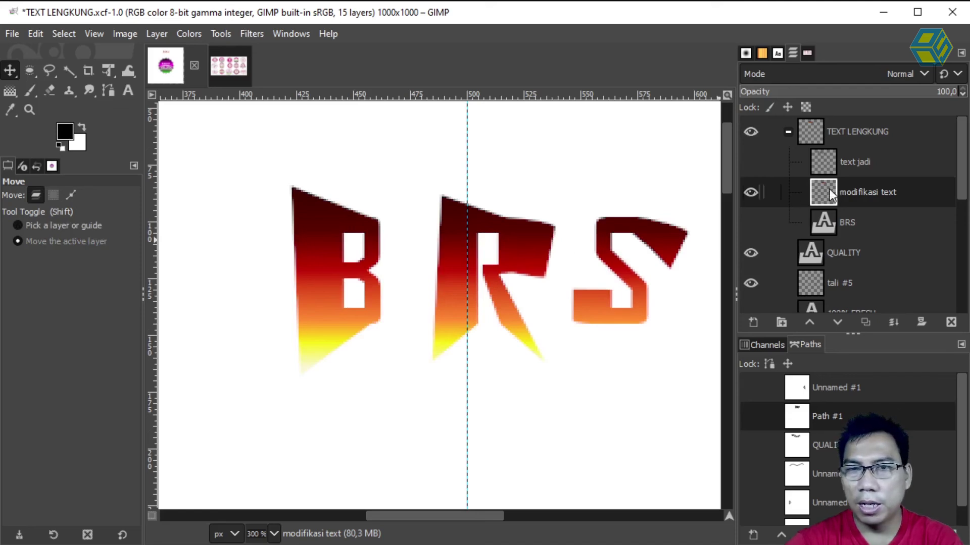
# Step: Collapse the TEXT LENGKUNG group and check the tali #3, 100% FRESH and tali #5 layers against the badge
pyautogui.click(788, 132)
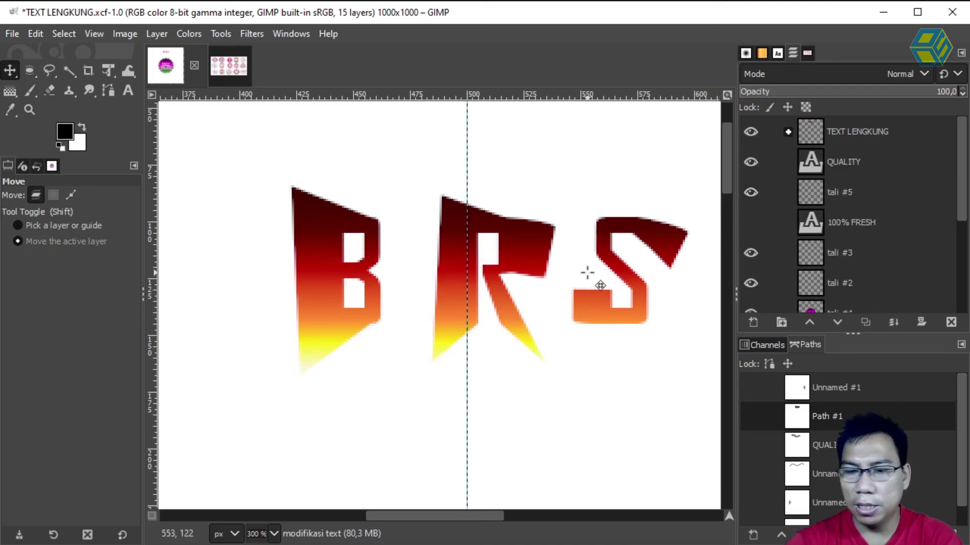
pyautogui.click(830, 255)
pyautogui.press('-')
pyautogui.press('-')
pyautogui.press('-')
pyautogui.press('-')
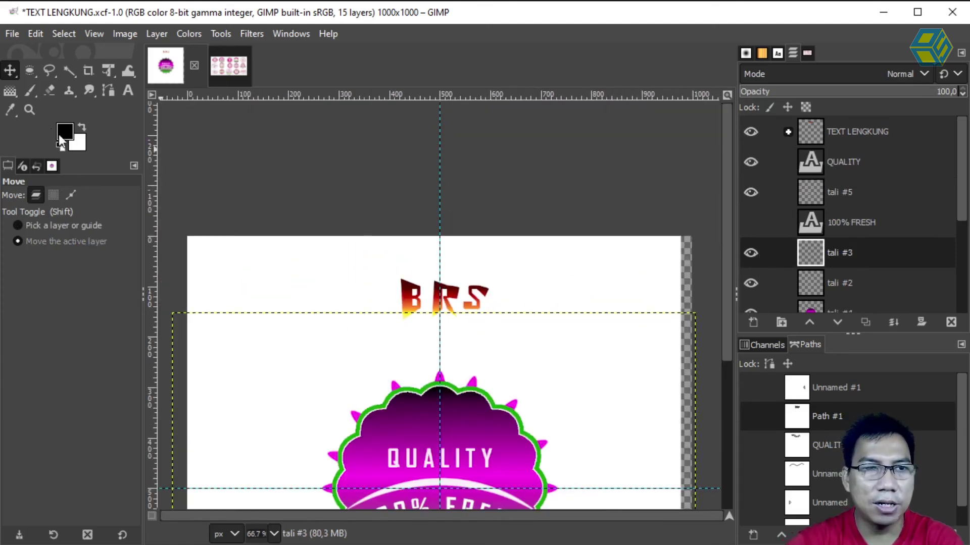
pyautogui.click(835, 217)
pyautogui.click(827, 187)
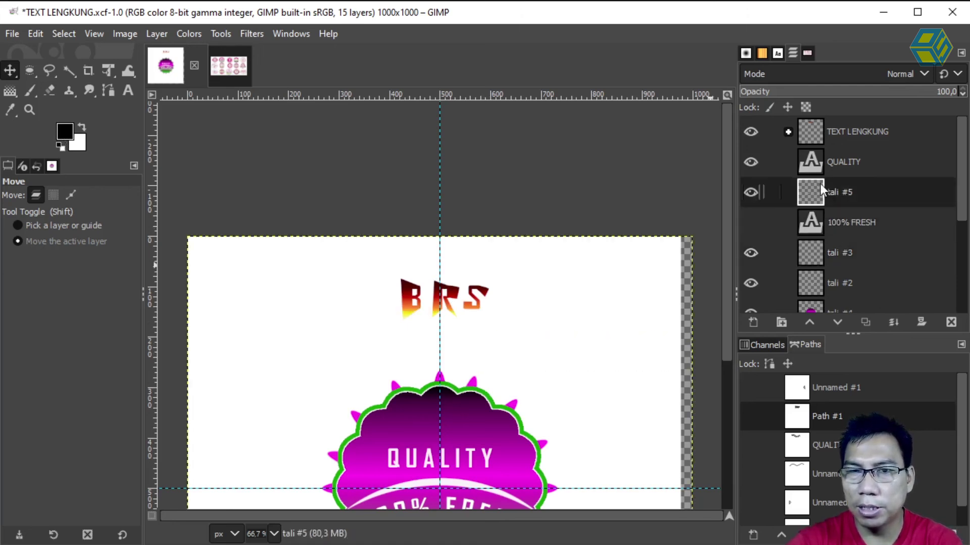
pyautogui.click(746, 192)
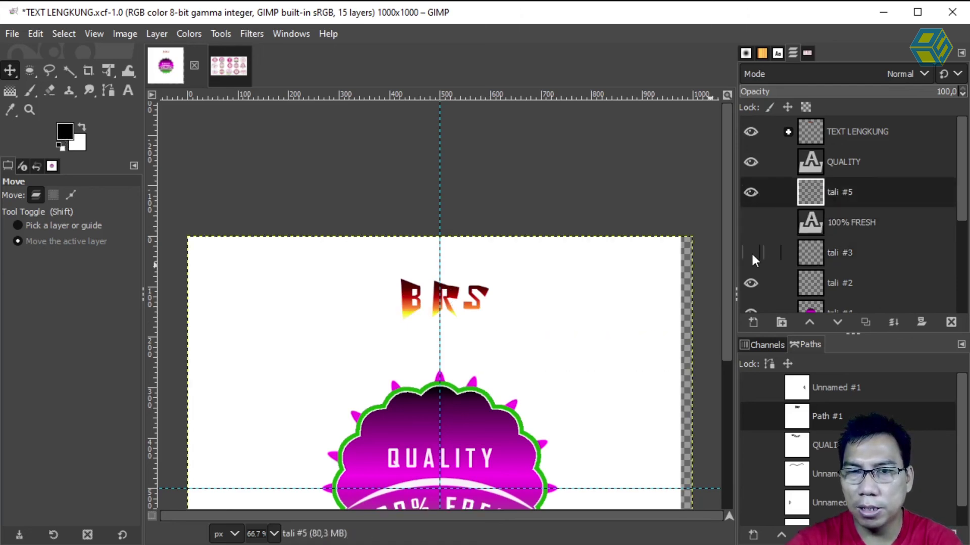
pyautogui.click(842, 231)
pyautogui.click(846, 241)
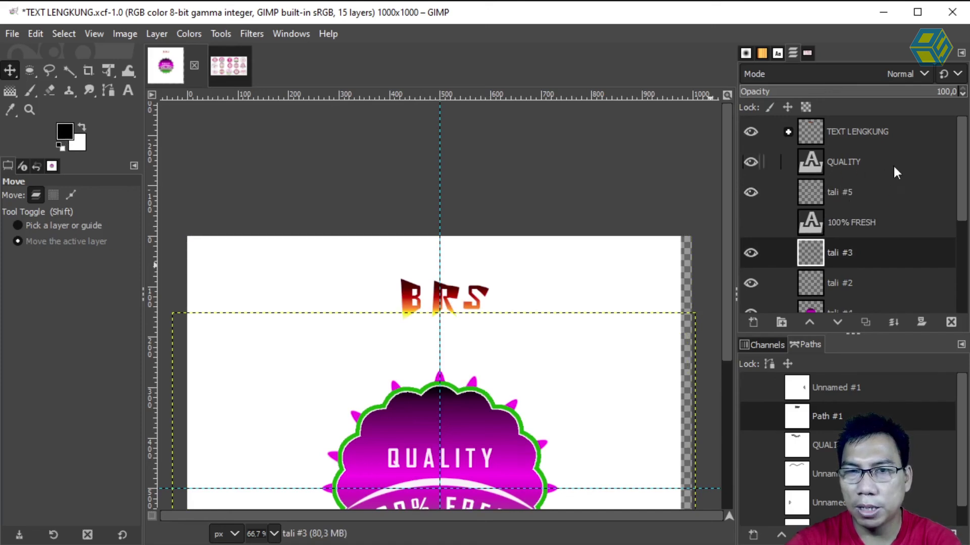
# Step: Expand the TEXT LENGKUNG group and move the modifikasi text layer down into the badge, directly above the word QUALITY
pyautogui.click(786, 132)
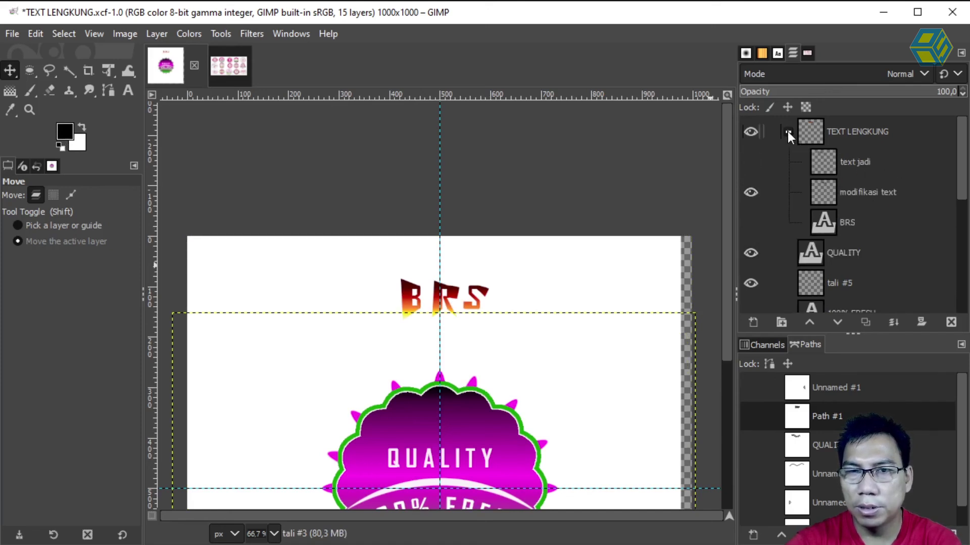
pyautogui.click(846, 193)
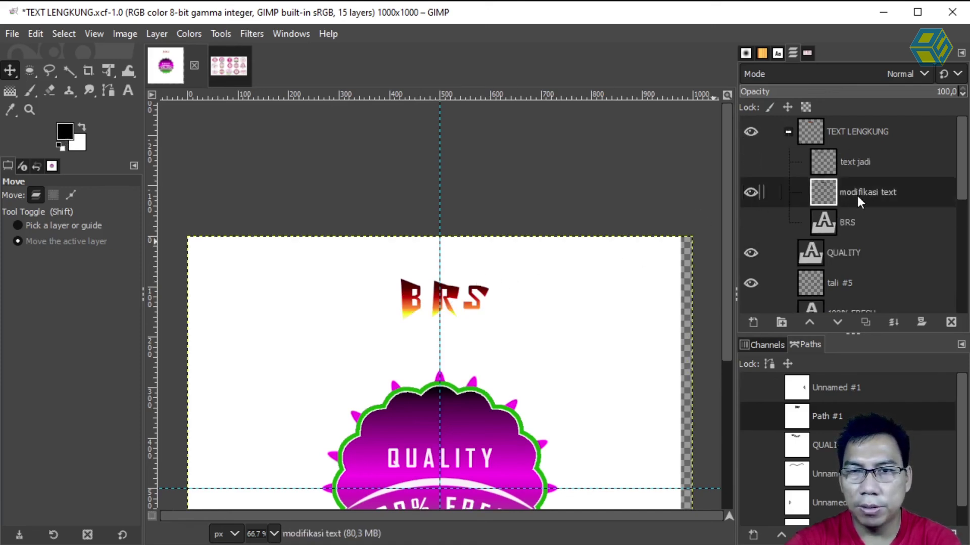
pyautogui.moveTo(446, 310); pyautogui.dragTo(453, 436)
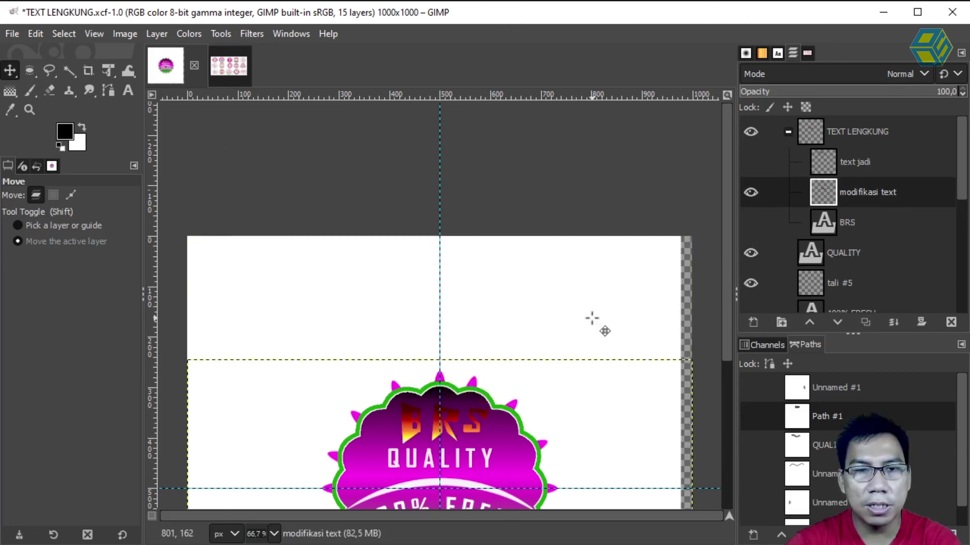
# Step: Select the outline of the BRS letters from the transparency of the modifikasi text layer
pyautogui.hotkey('shift', 'ctrl', 'j')
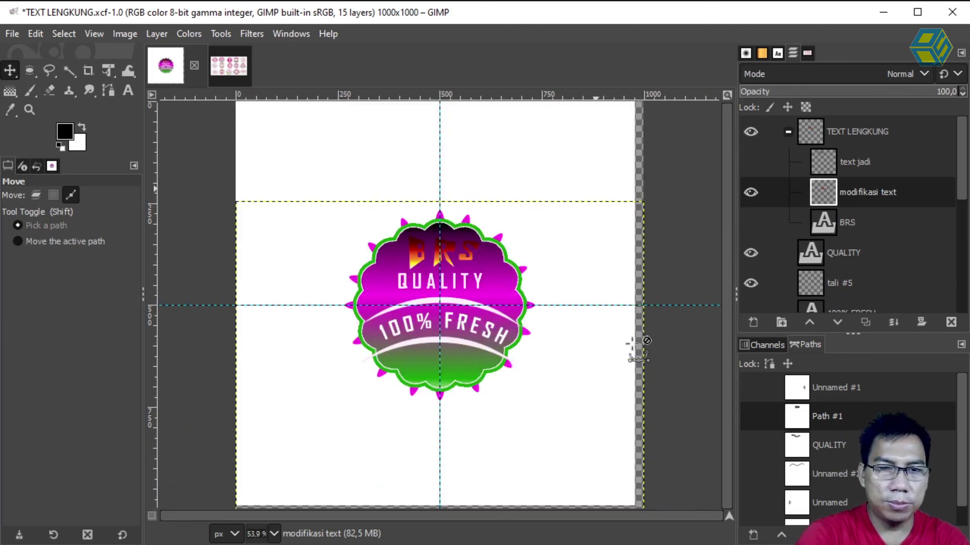
pyautogui.keyDown('ctrl'); pyautogui.scroll(3, 632, 344); pyautogui.keyUp('ctrl')
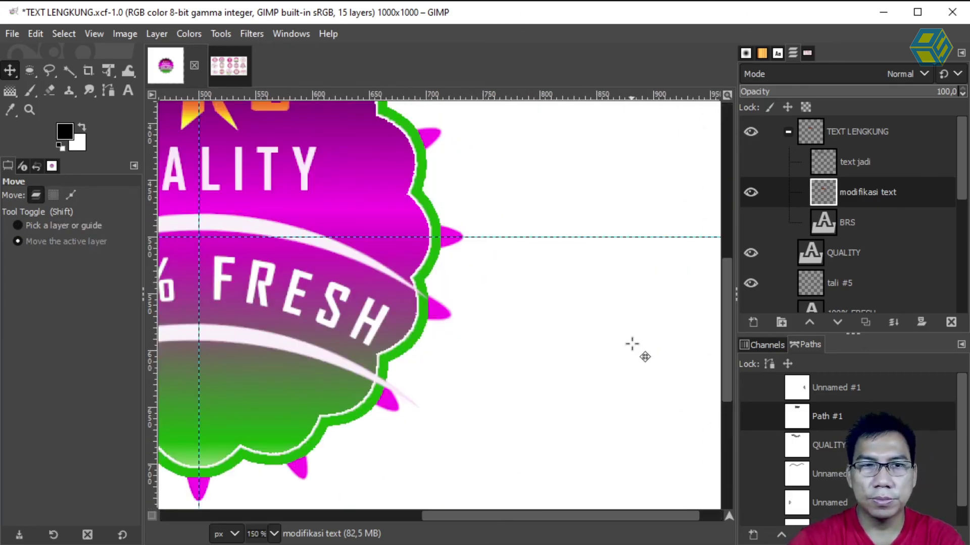
pyautogui.scroll(3, 729, 327)
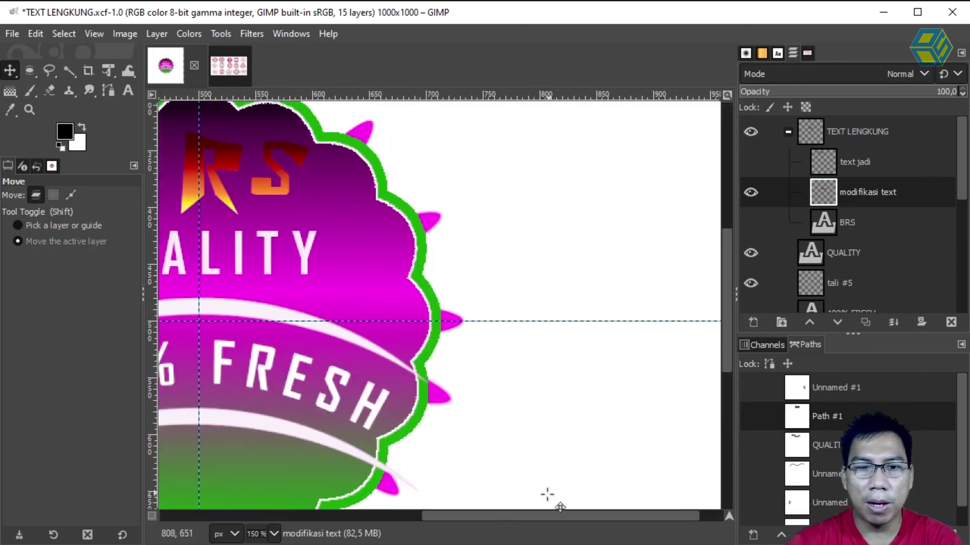
pyautogui.moveTo(544, 514); pyautogui.dragTo(439, 511)
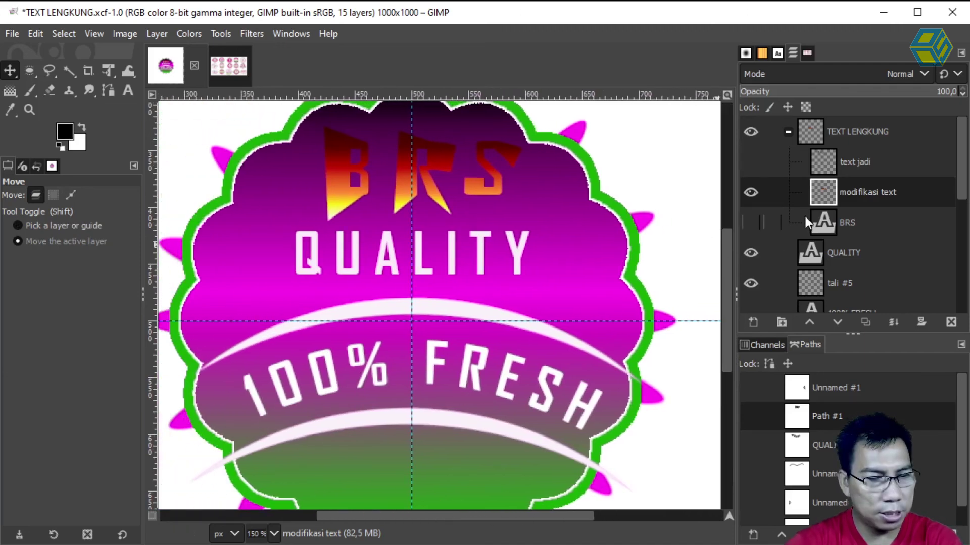
pyautogui.keyDown('alt'); pyautogui.click(819, 194); pyautogui.keyUp('alt')
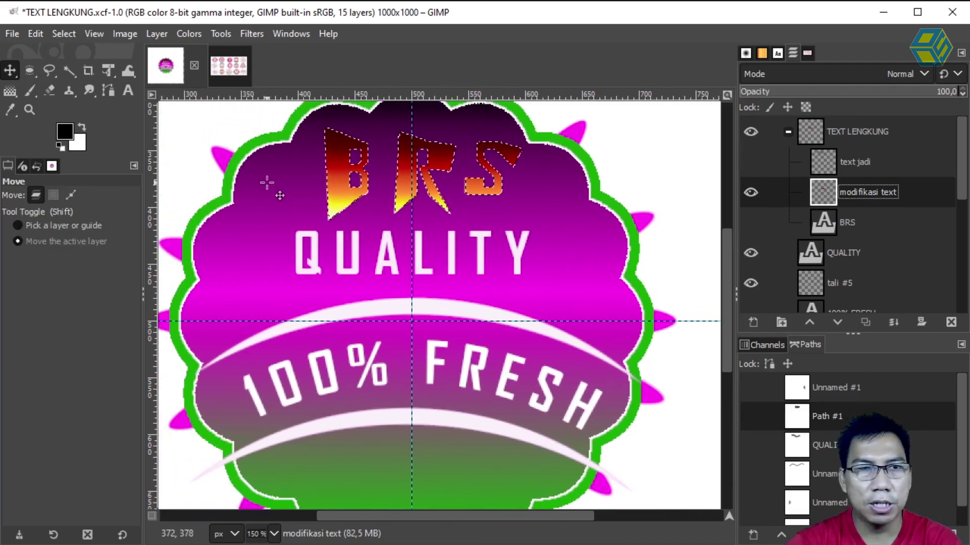
# Step: Try recolouring the selected BRS letters with a vertical Flare Radial 103 gradient ending at X 500, Y 390
pyautogui.click(12, 91)
pyautogui.click(15, 238)
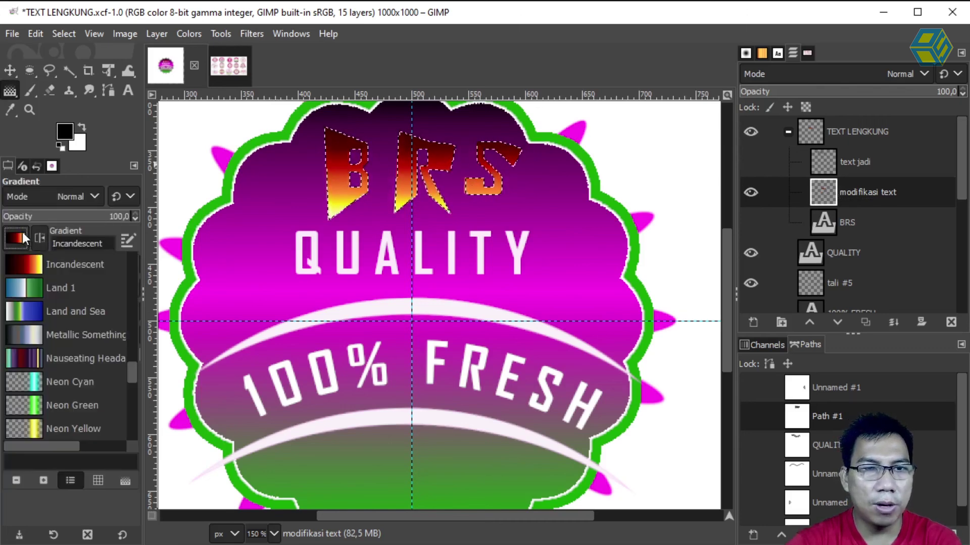
pyautogui.scroll(5, 58, 278)
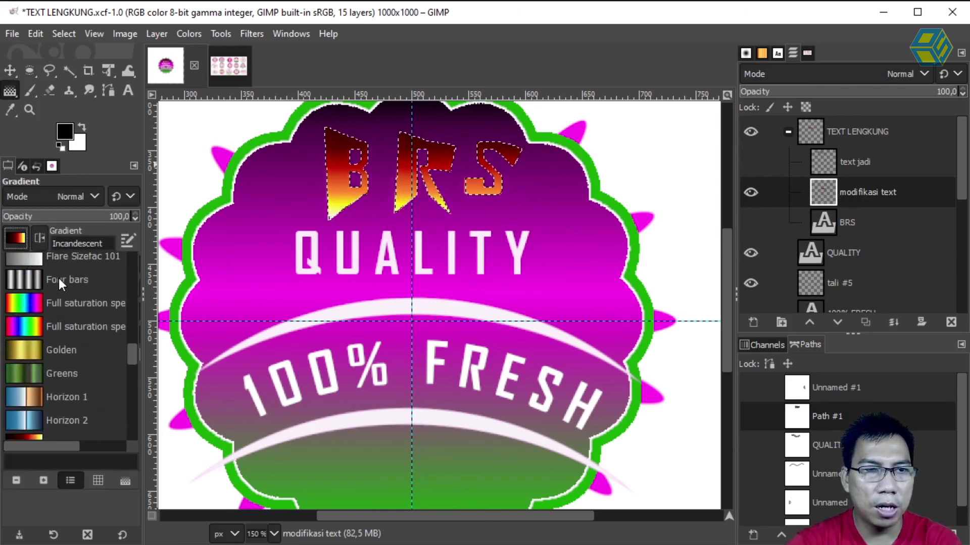
pyautogui.click(32, 282)
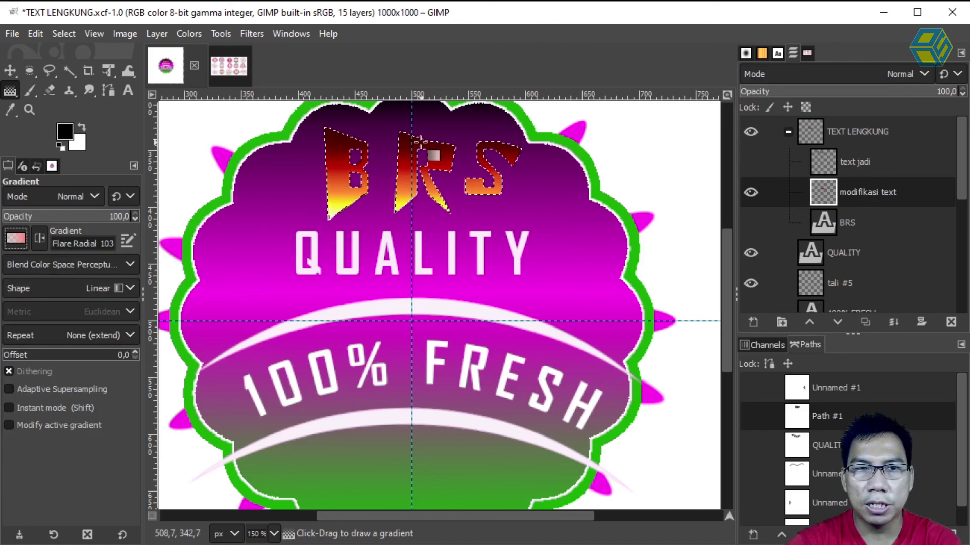
pyautogui.moveTo(416, 137); pyautogui.dragTo(413, 196)
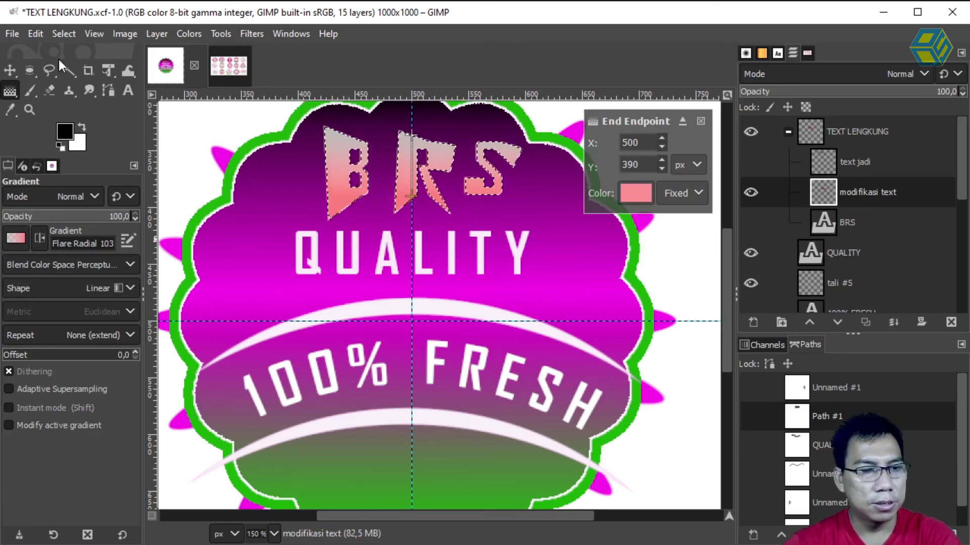
pyautogui.press('Return')
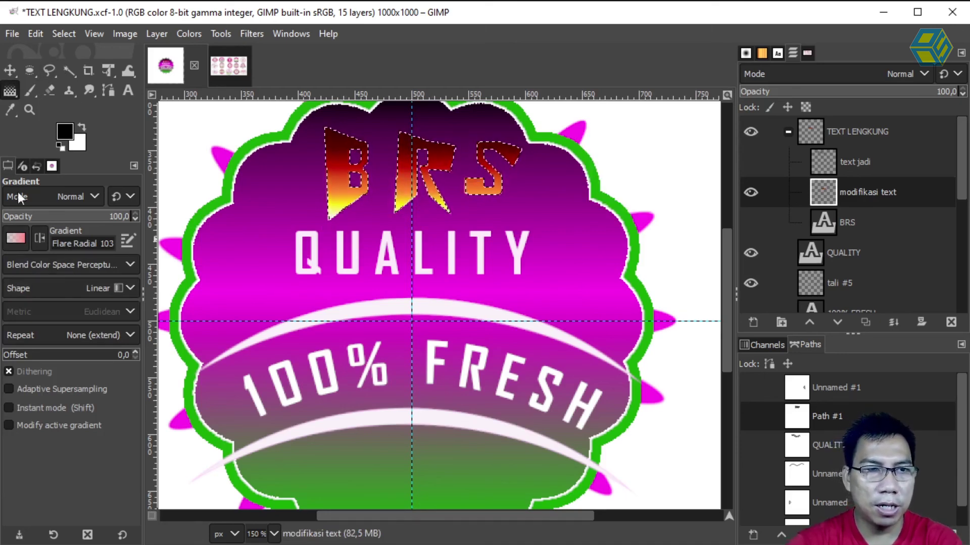
# Step: Try recolouring the selected BRS letters with a vertical Purples gradient ending at X 500, Y 401
pyautogui.click(16, 239)
pyautogui.scroll(-3, 62, 361)
pyautogui.scroll(-6, 63, 356)
pyautogui.scroll(2, 63, 353)
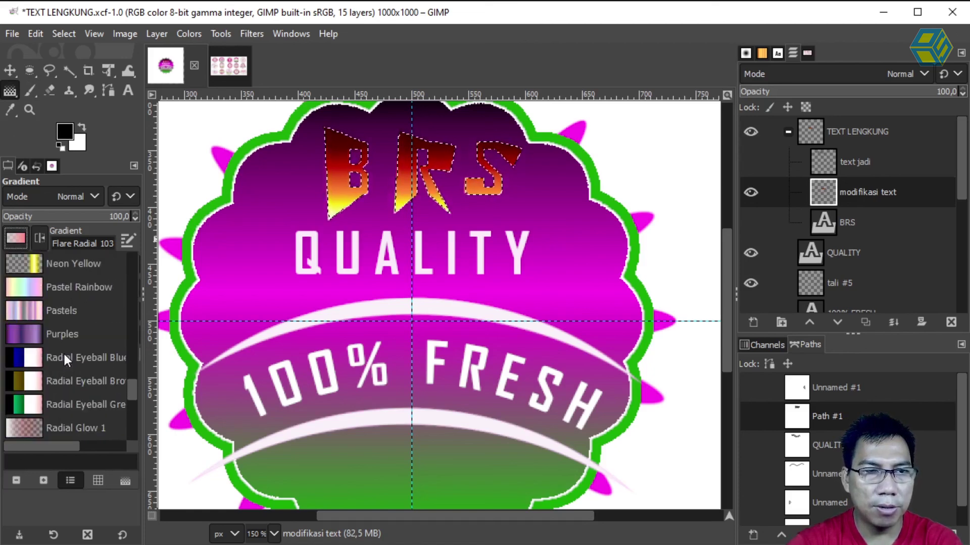
pyautogui.click(24, 328)
pyautogui.moveTo(412, 144); pyautogui.dragTo(408, 207)
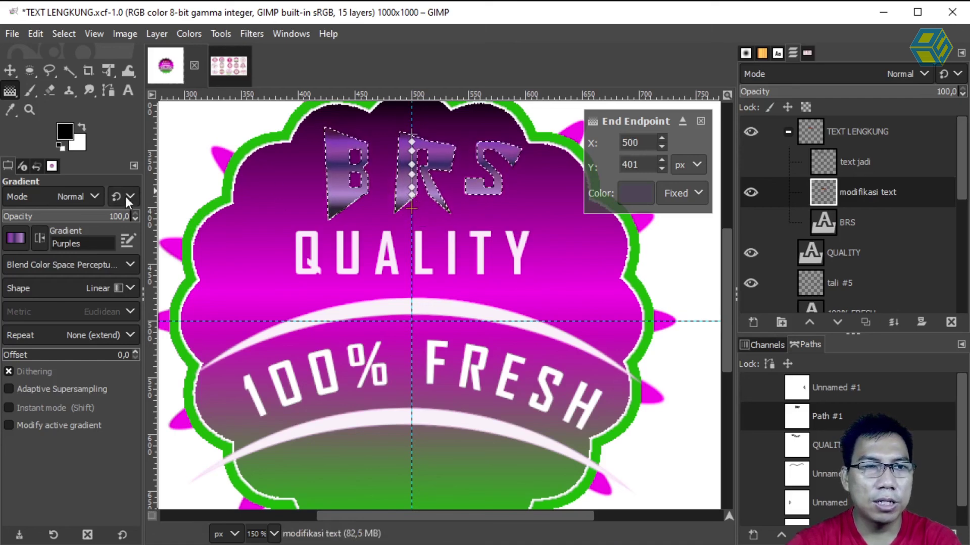
pyautogui.press('Return')
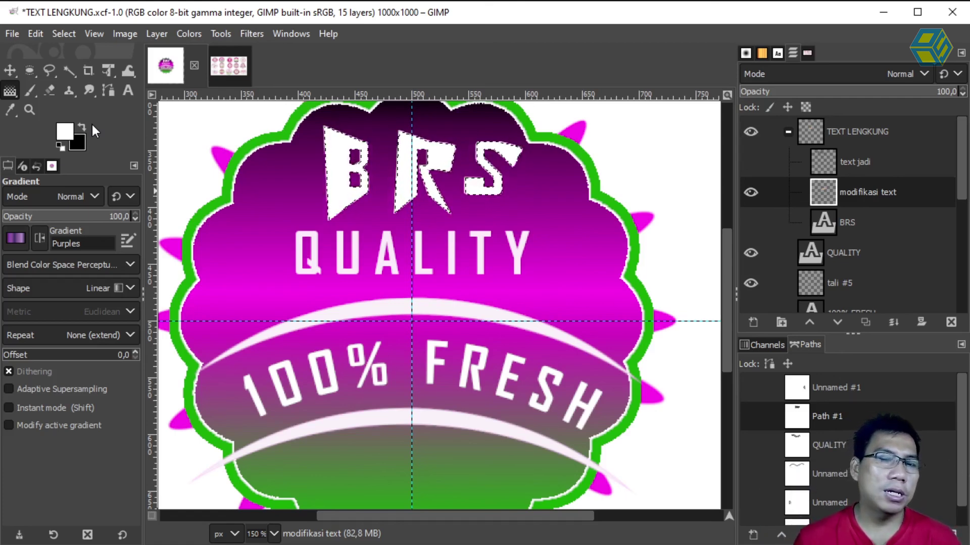
pyautogui.moveTo(412, 505); pyautogui.dragTo(485, 505)
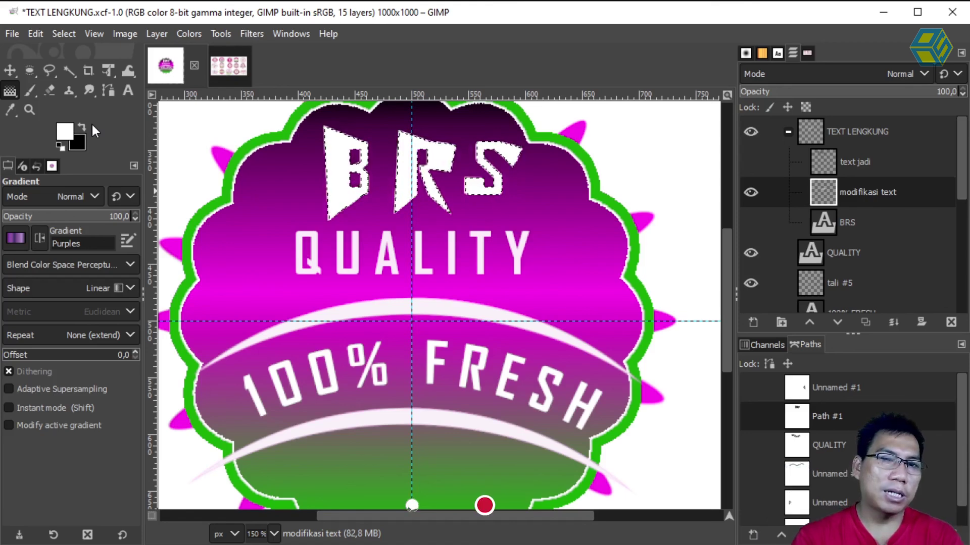